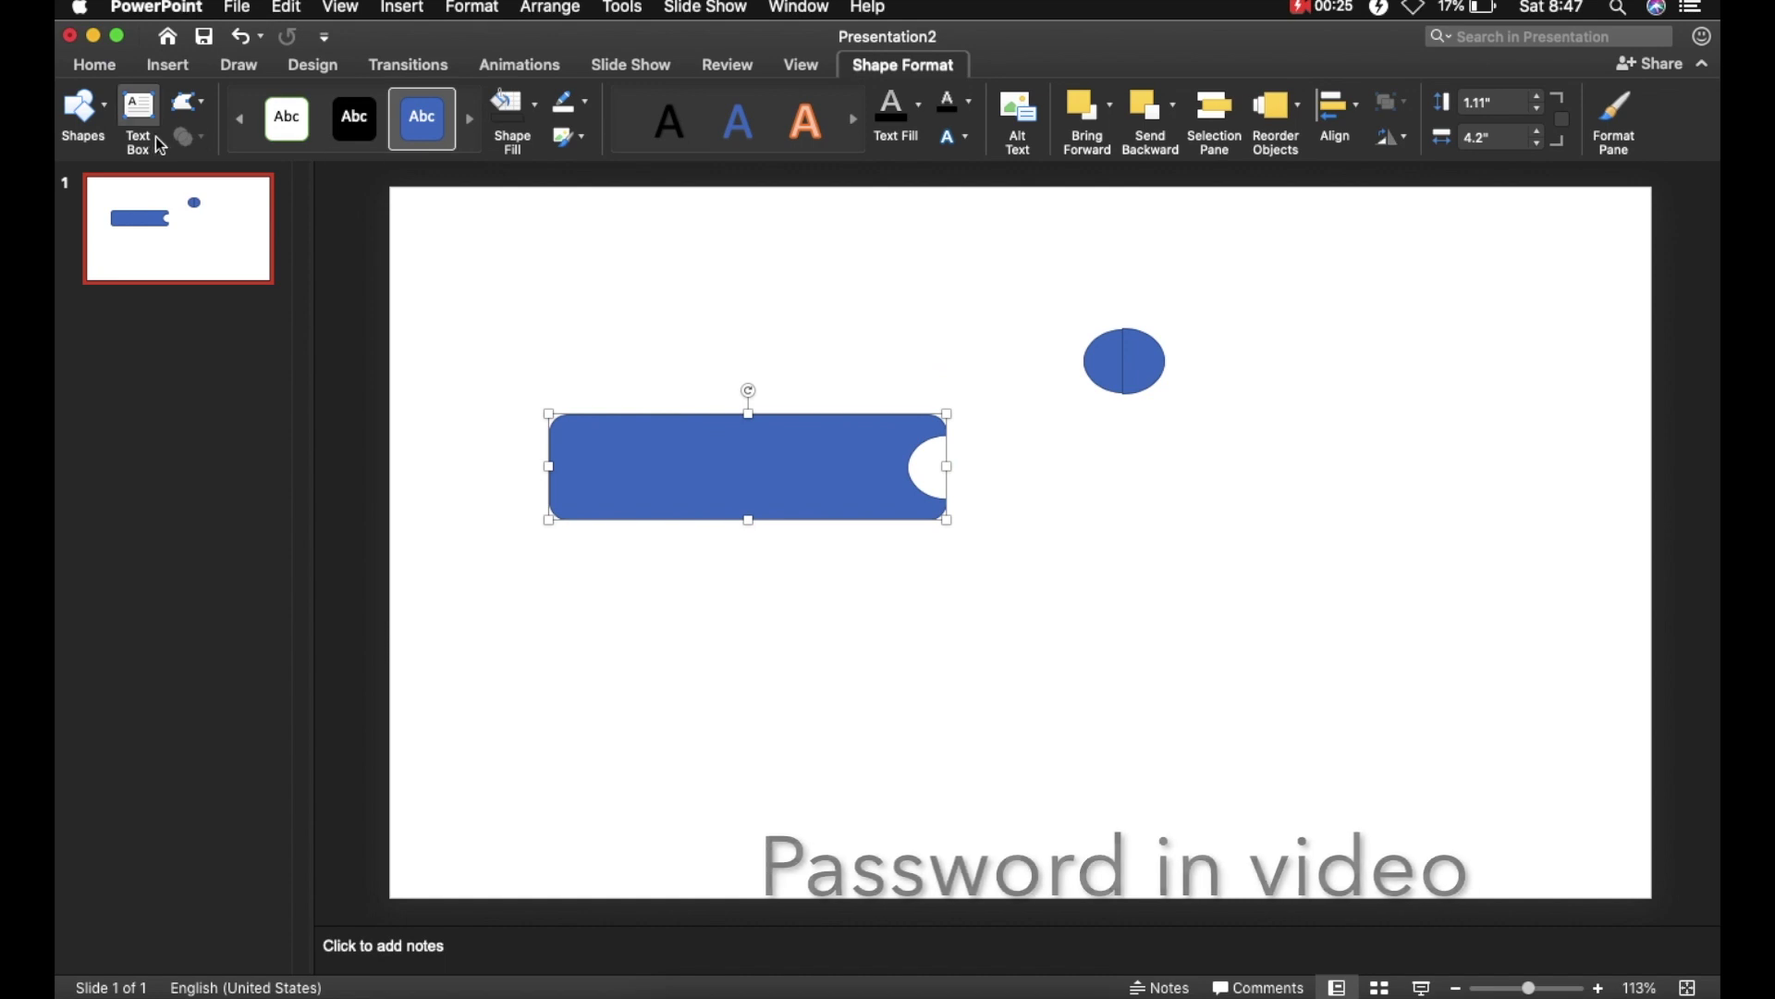
- Draw a rectangle over the notched right end of the blue bar and fragment the two shapes
{"action": "left_click", "coordinate": [80, 109]}
{"action": "left_click", "coordinate": [238, 196]}
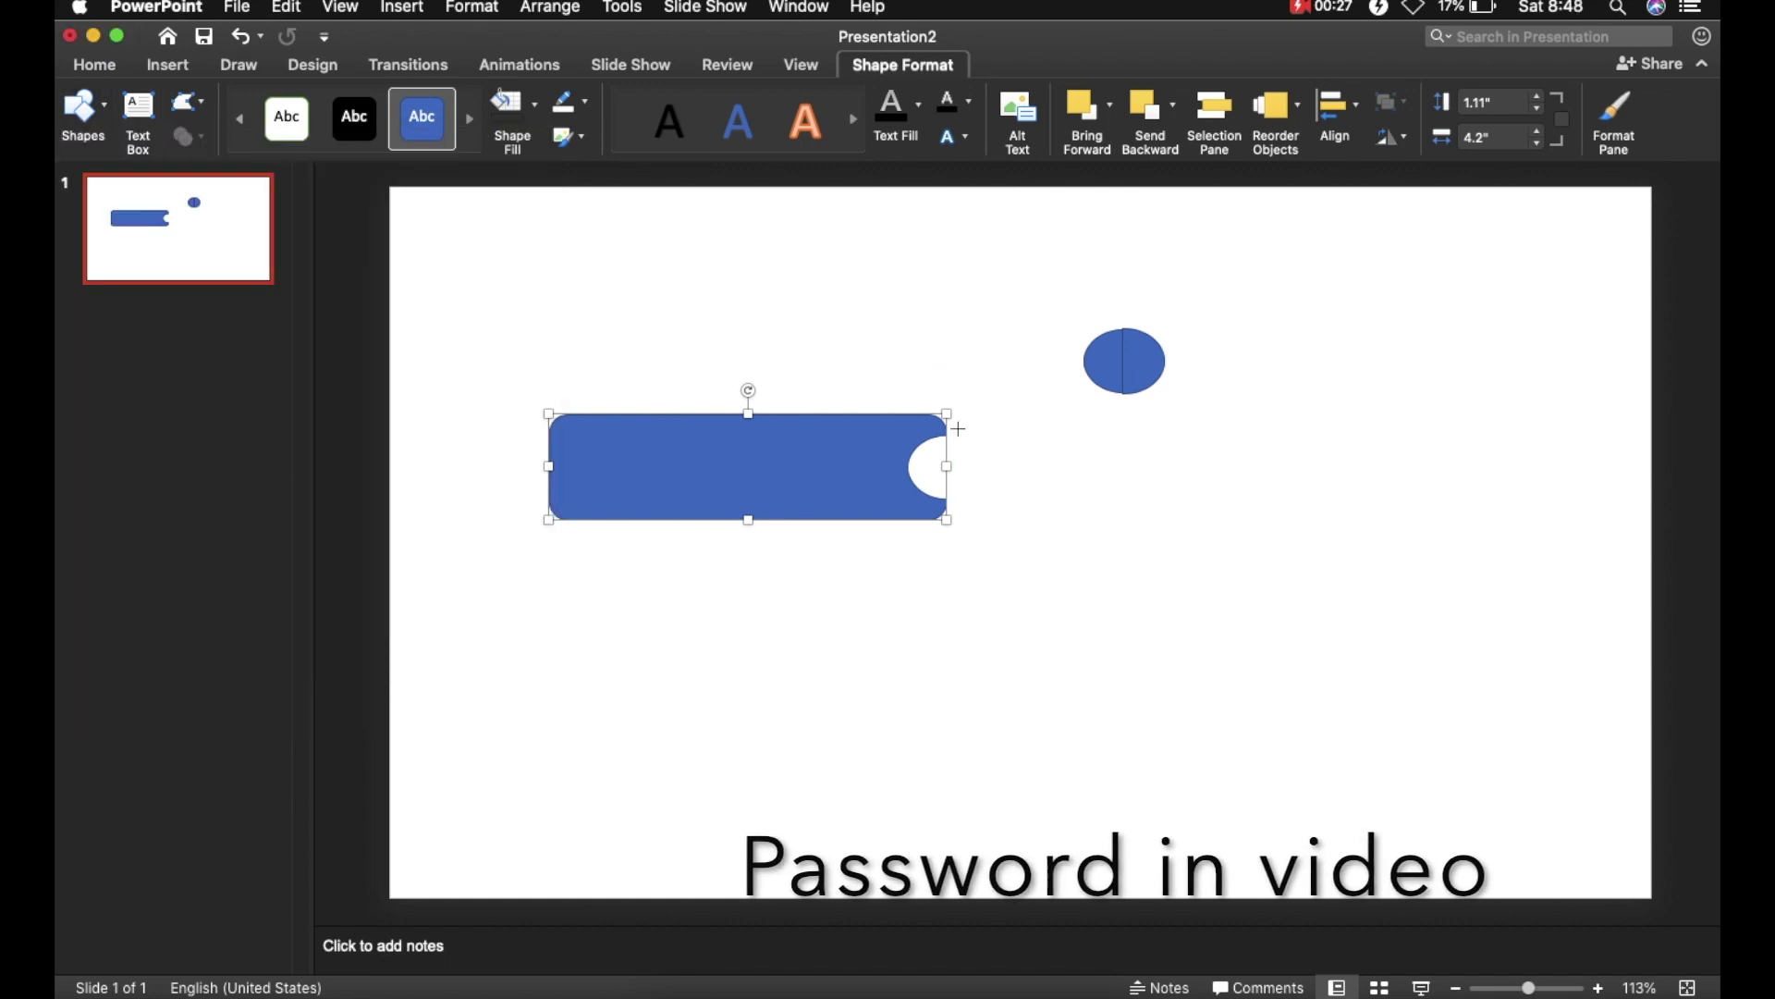
{"action": "left_click_drag", "start_coordinate": [939, 394], "coordinate": [1050, 635]}
{"action": "left_click_drag", "start_coordinate": [958, 507], "coordinate": [952, 507]}
{"action": "left_click", "coordinate": [844, 472], "text": "shift"}
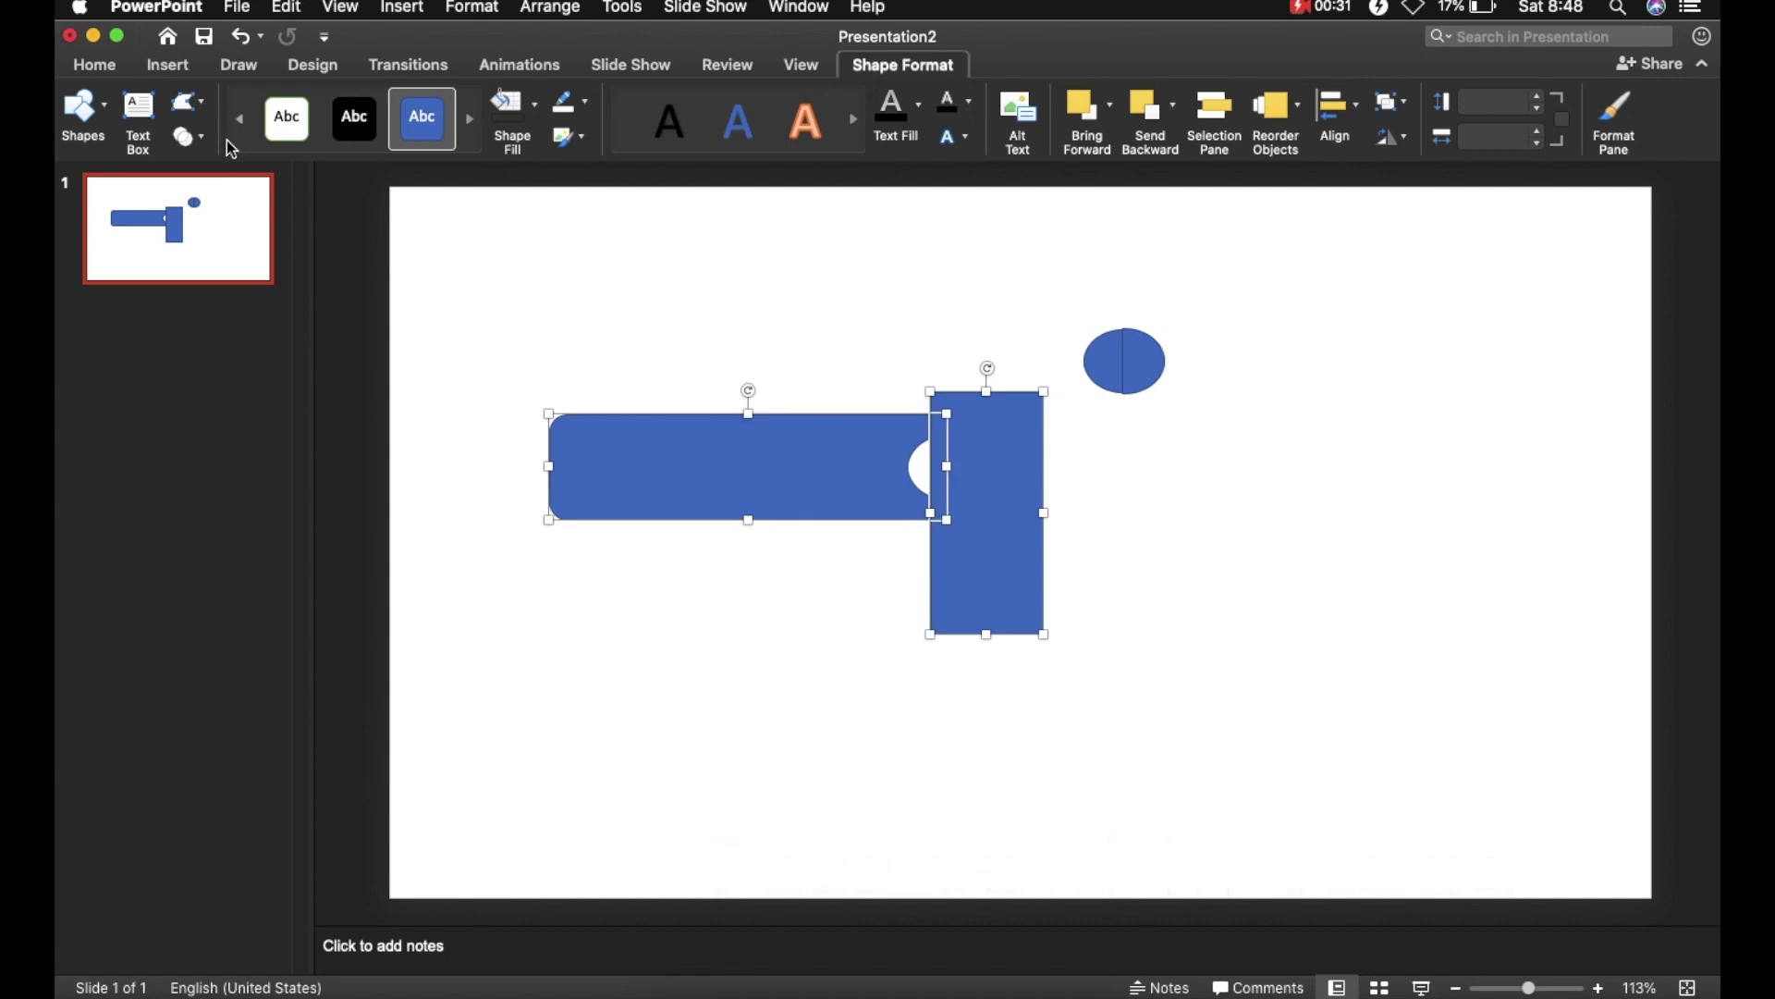
{"action": "left_click", "coordinate": [207, 136]}
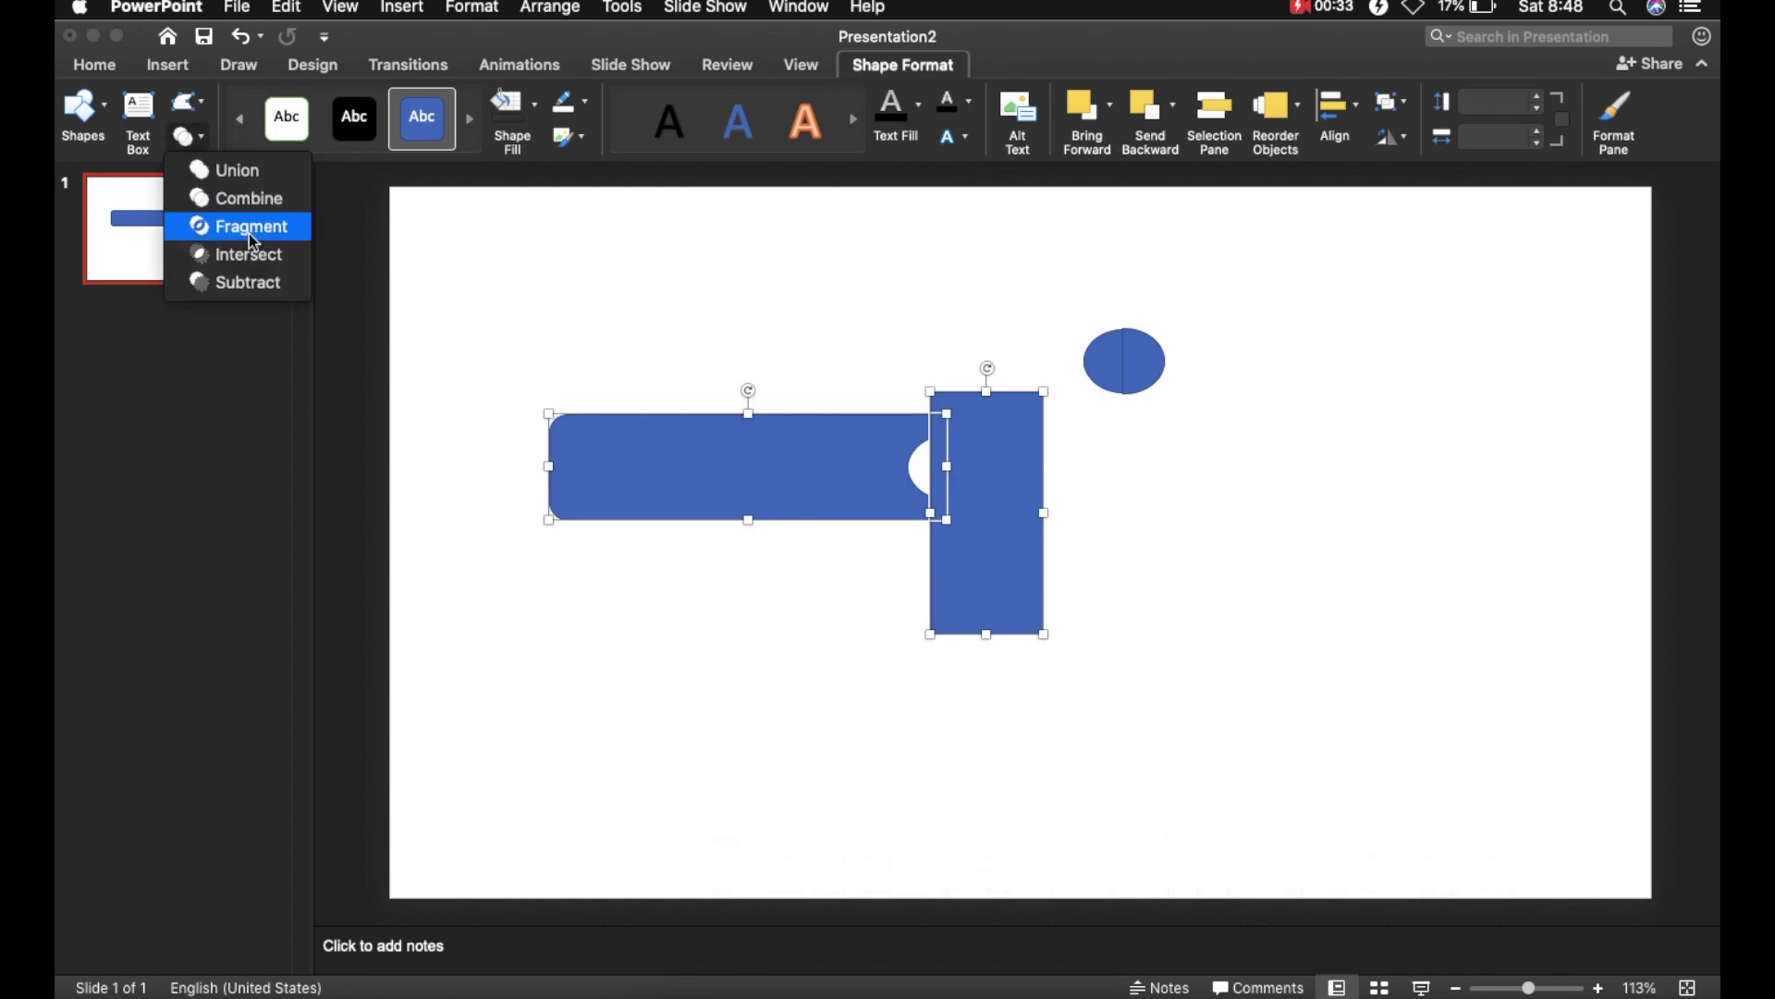
{"action": "left_click", "coordinate": [248, 225]}
- Move the large bar fragment clear of the other pieces, delete all the other shapes, and reposition the bar near the upper middle
{"action": "left_click", "coordinate": [836, 323]}
{"action": "left_click", "coordinate": [860, 456]}
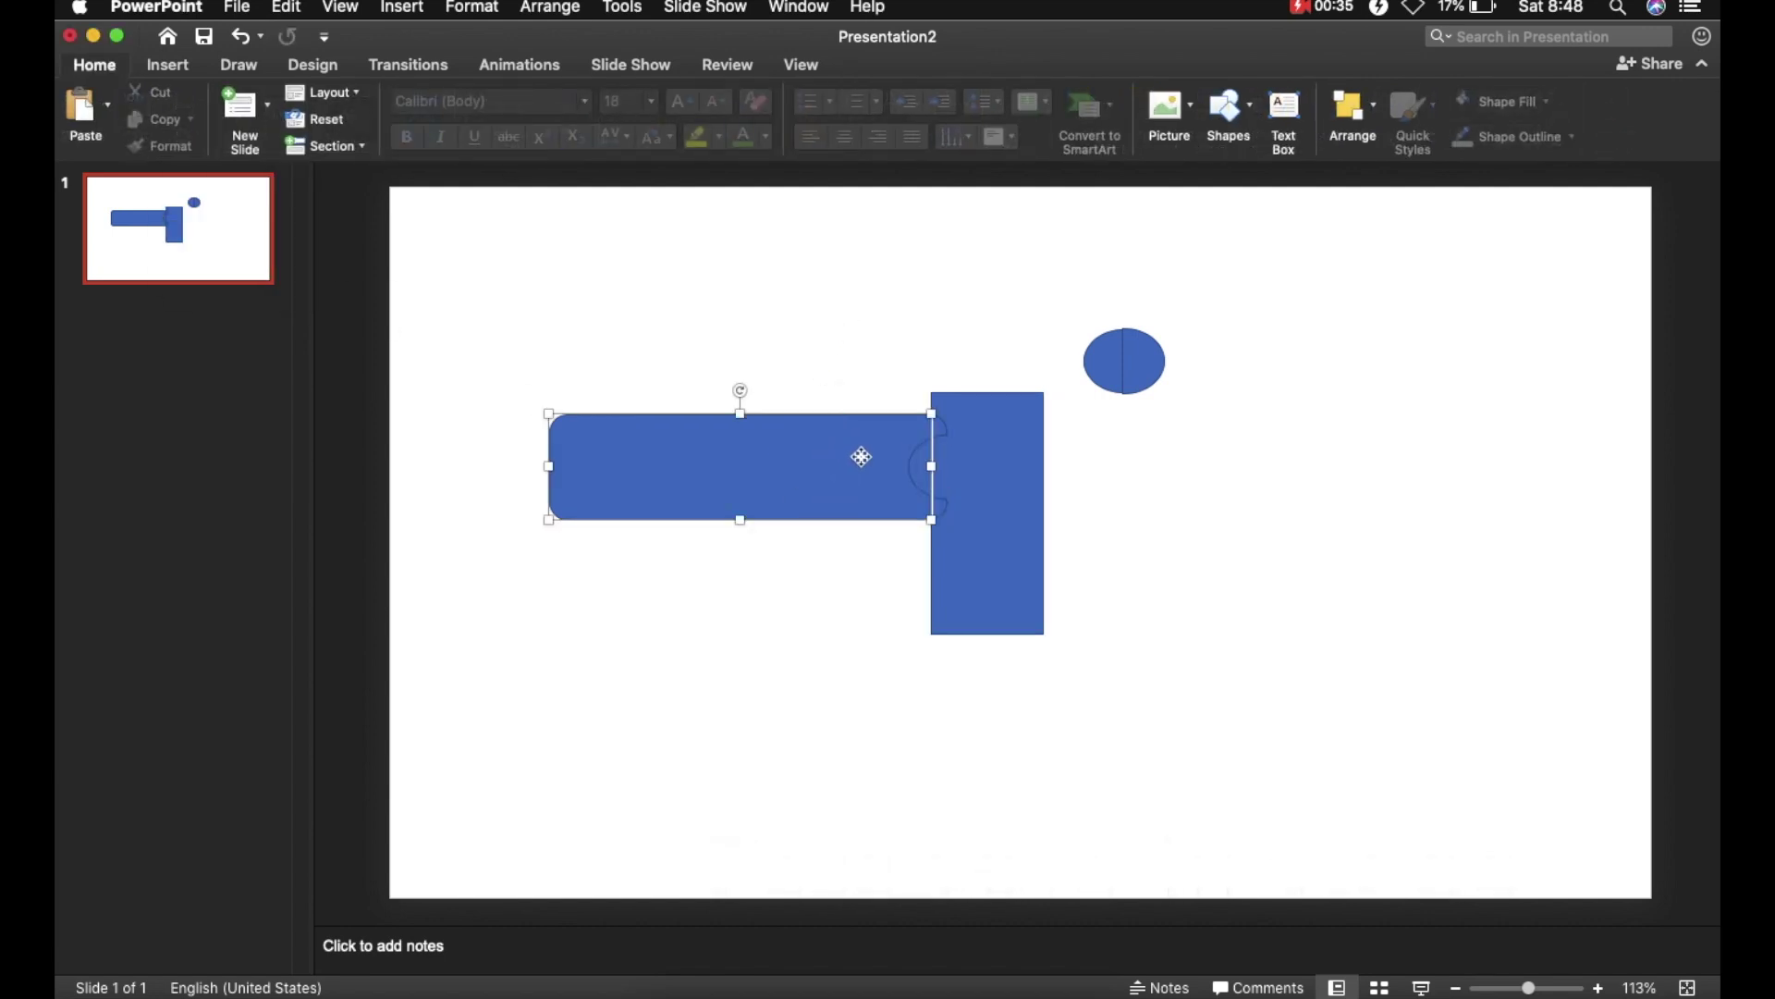
{"action": "left_click_drag", "start_coordinate": [860, 456], "coordinate": [706, 452]}
{"action": "left_click_drag", "start_coordinate": [808, 237], "coordinate": [1384, 780]}
{"action": "key", "text": "Delete"}
{"action": "left_click_drag", "start_coordinate": [515, 468], "coordinate": [805, 428]}
- Duplicate the notched bar exactly over the original and set the copy to no fill
{"action": "key", "text": "super+c"}
{"action": "key", "text": "super+v"}
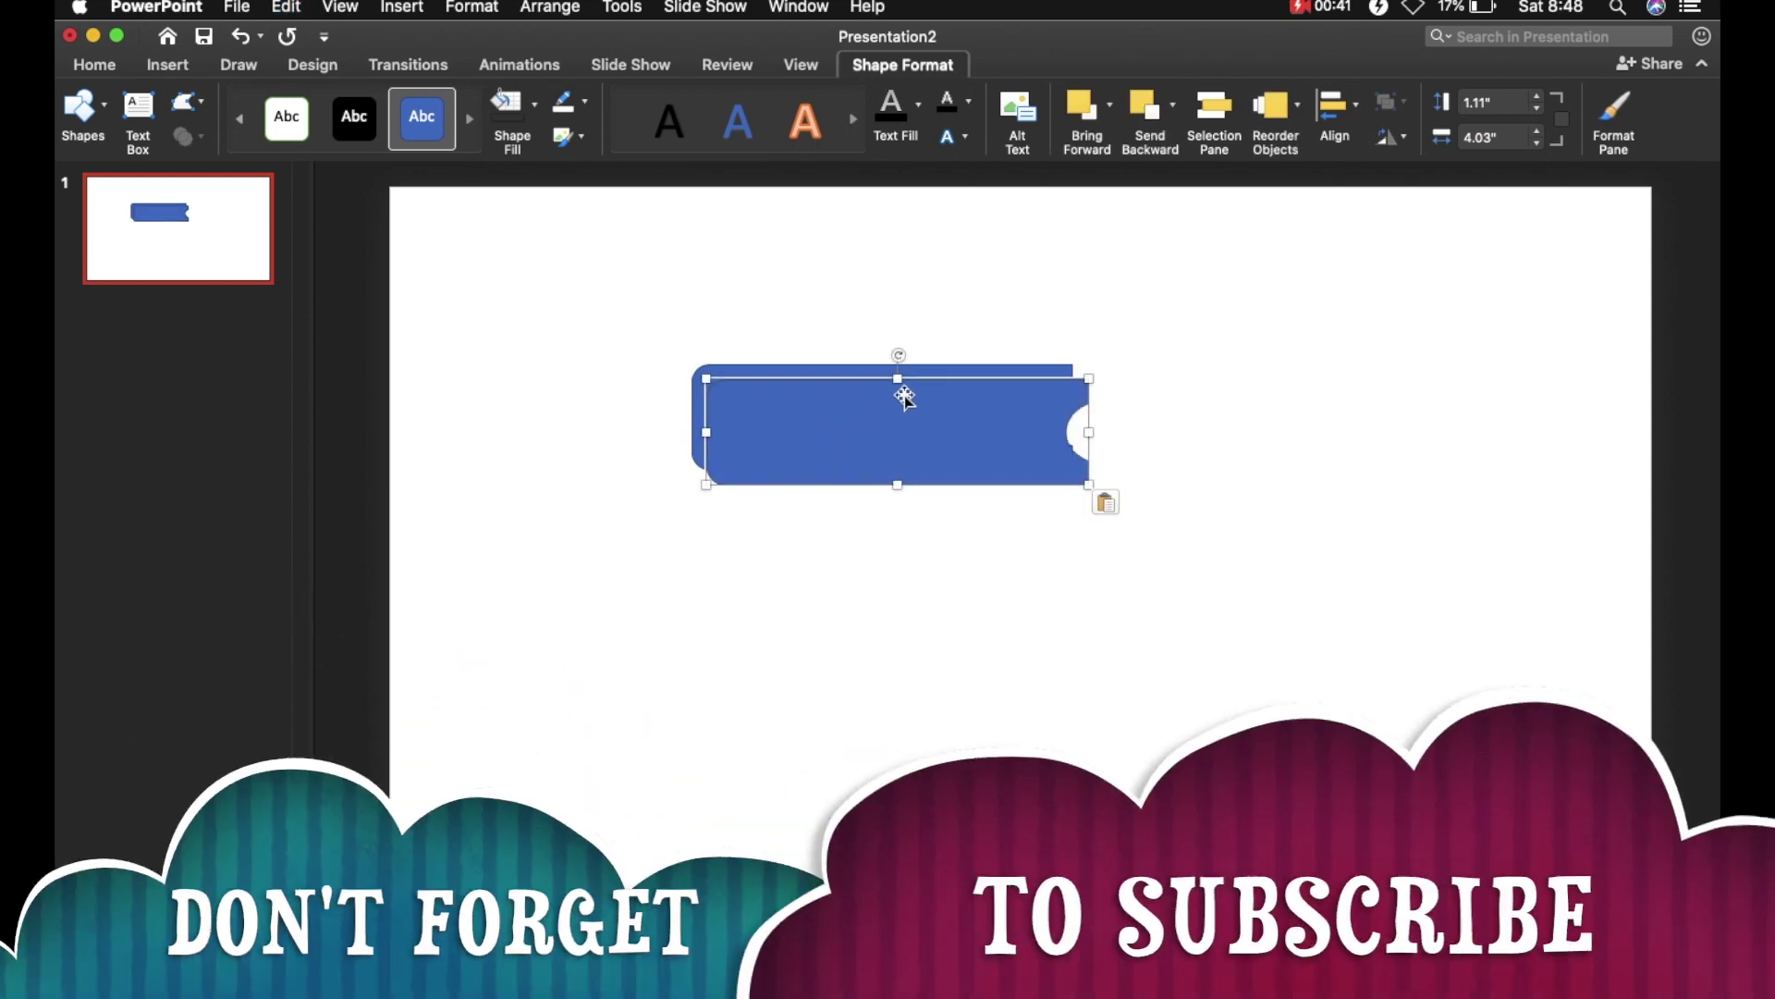
{"action": "left_click", "coordinate": [536, 105]}
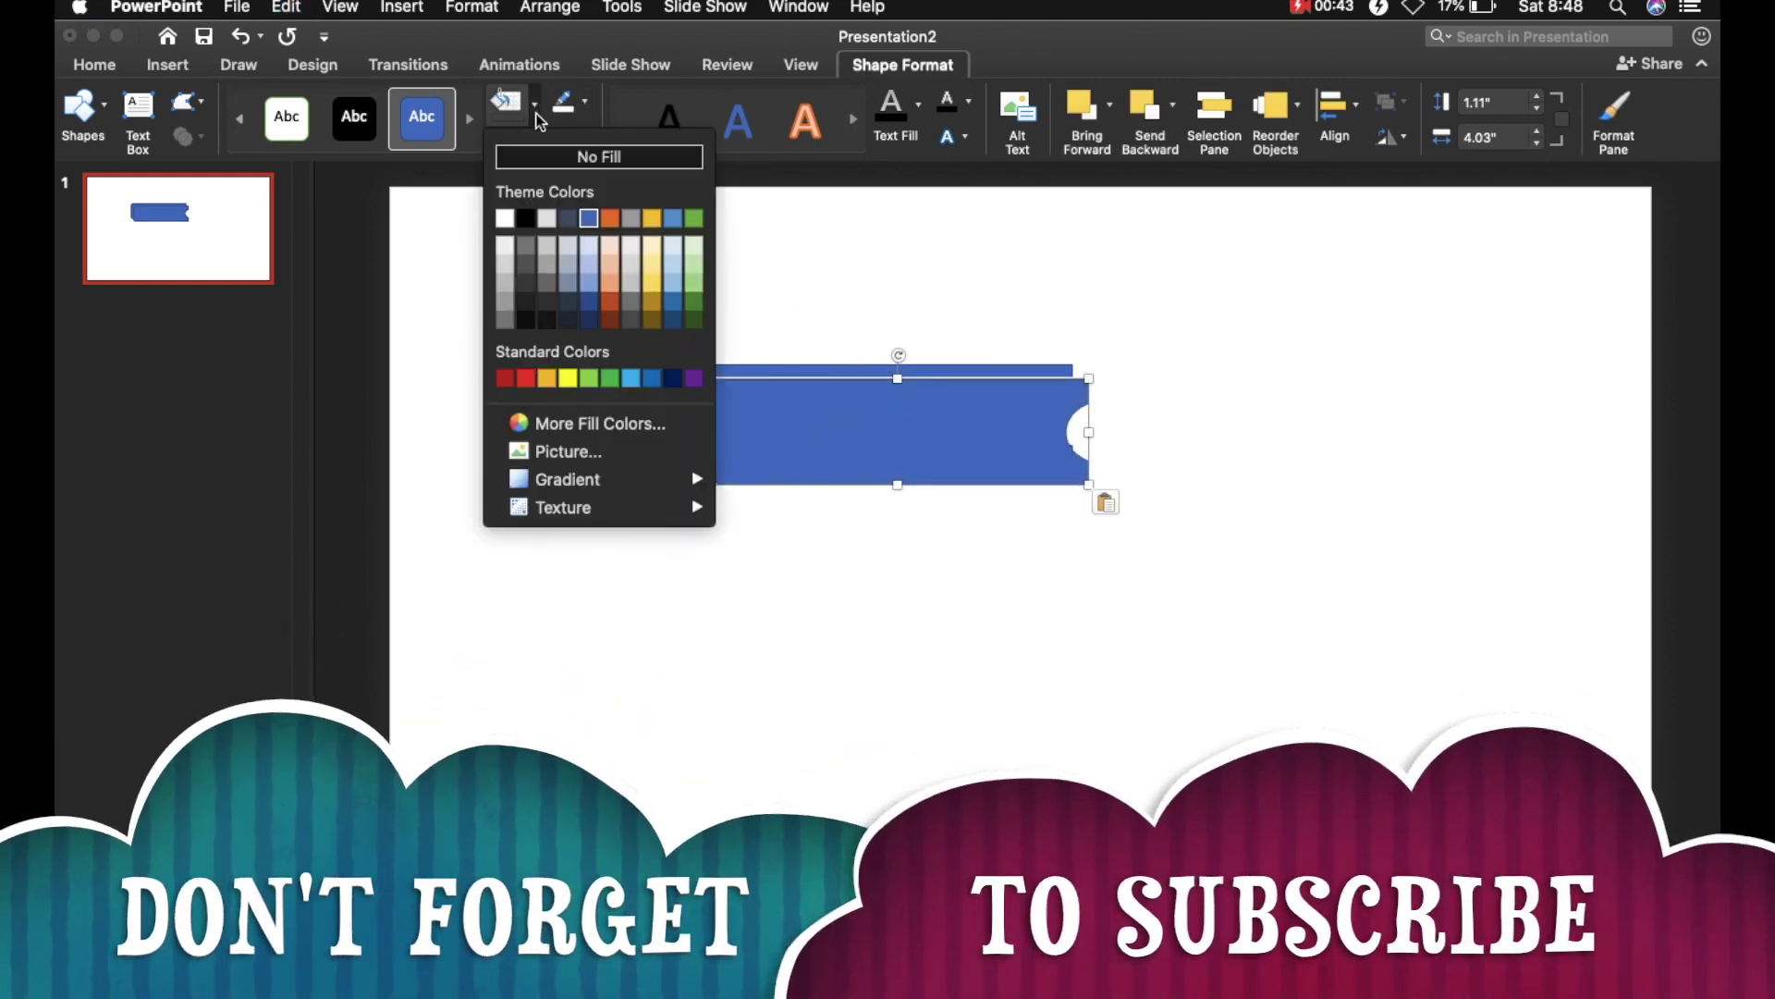
{"action": "left_click", "coordinate": [597, 152]}
{"action": "left_click_drag", "start_coordinate": [925, 421], "coordinate": [919, 408]}
{"action": "key", "text": "super+z"}
{"action": "left_click", "coordinate": [543, 114]}
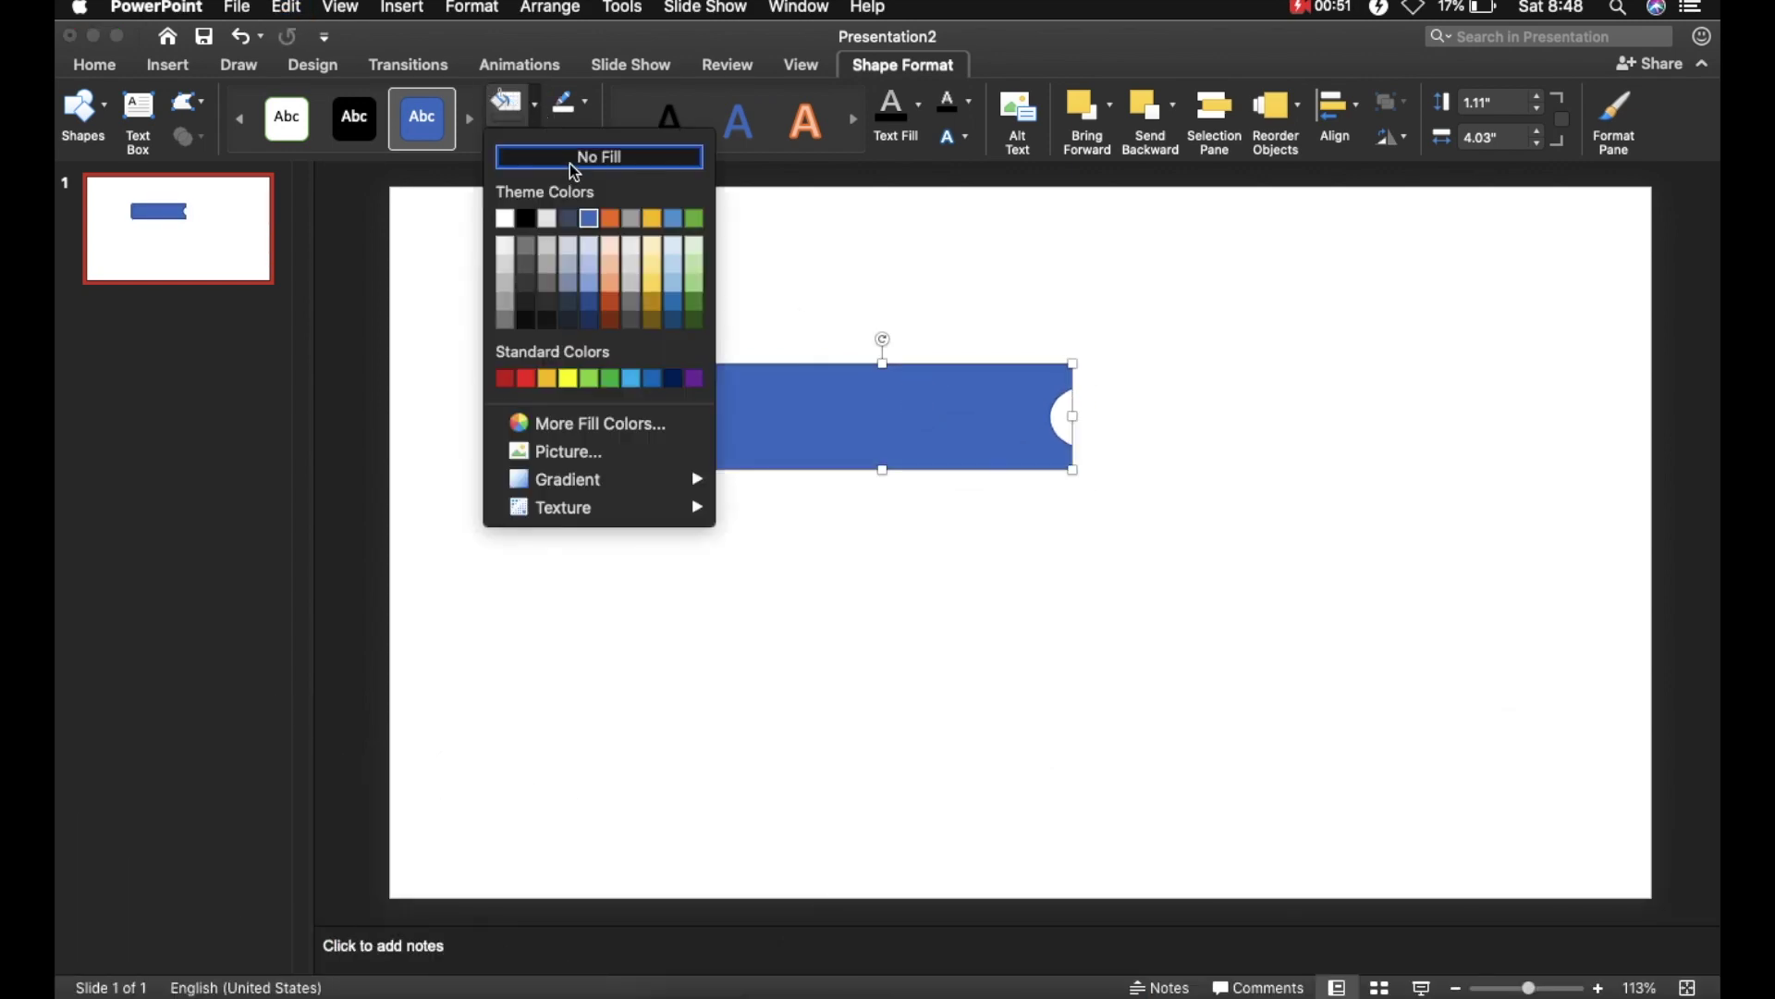
{"action": "left_click", "coordinate": [820, 351]}
- Shrink the unfilled copy inside the bar to about 0.79" high and 3.87" wide, keeping its right edge in place
{"action": "left_click_drag", "start_coordinate": [883, 366], "coordinate": [883, 382]}
{"action": "left_click_drag", "start_coordinate": [885, 472], "coordinate": [884, 454]}
{"action": "left_click_drag", "start_coordinate": [695, 415], "coordinate": [712, 414]}
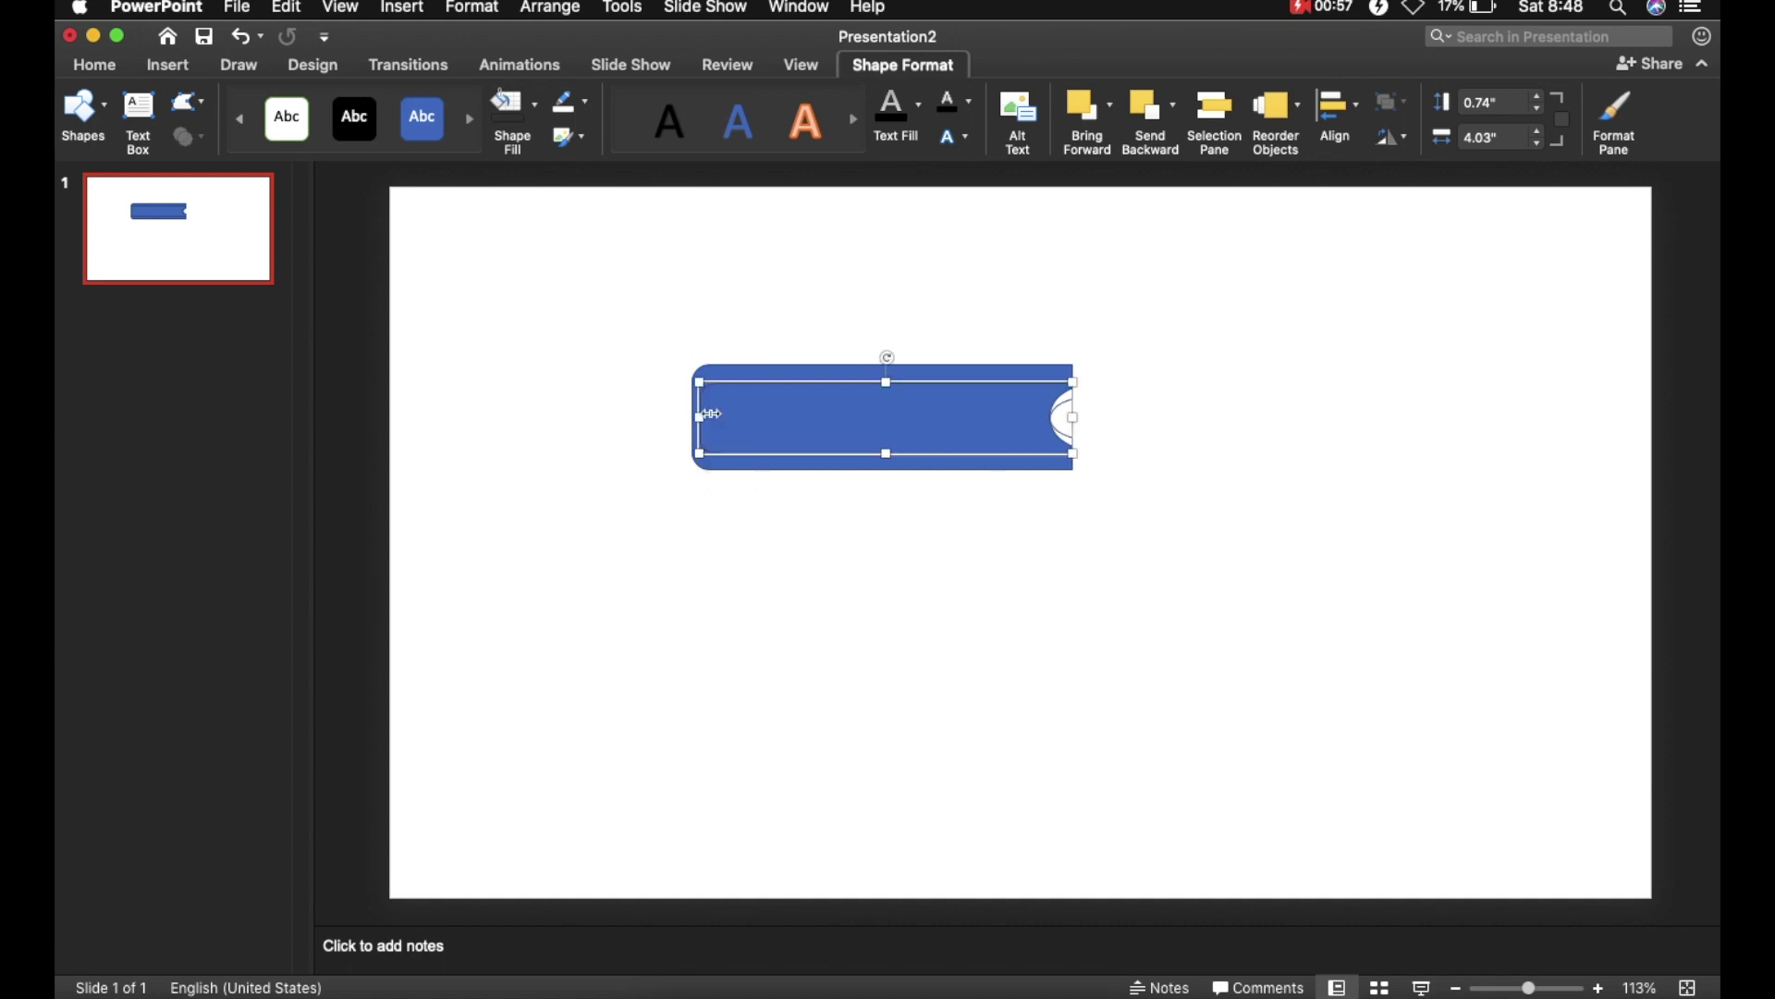
{"action": "left_click_drag", "start_coordinate": [887, 387], "coordinate": [884, 378]}
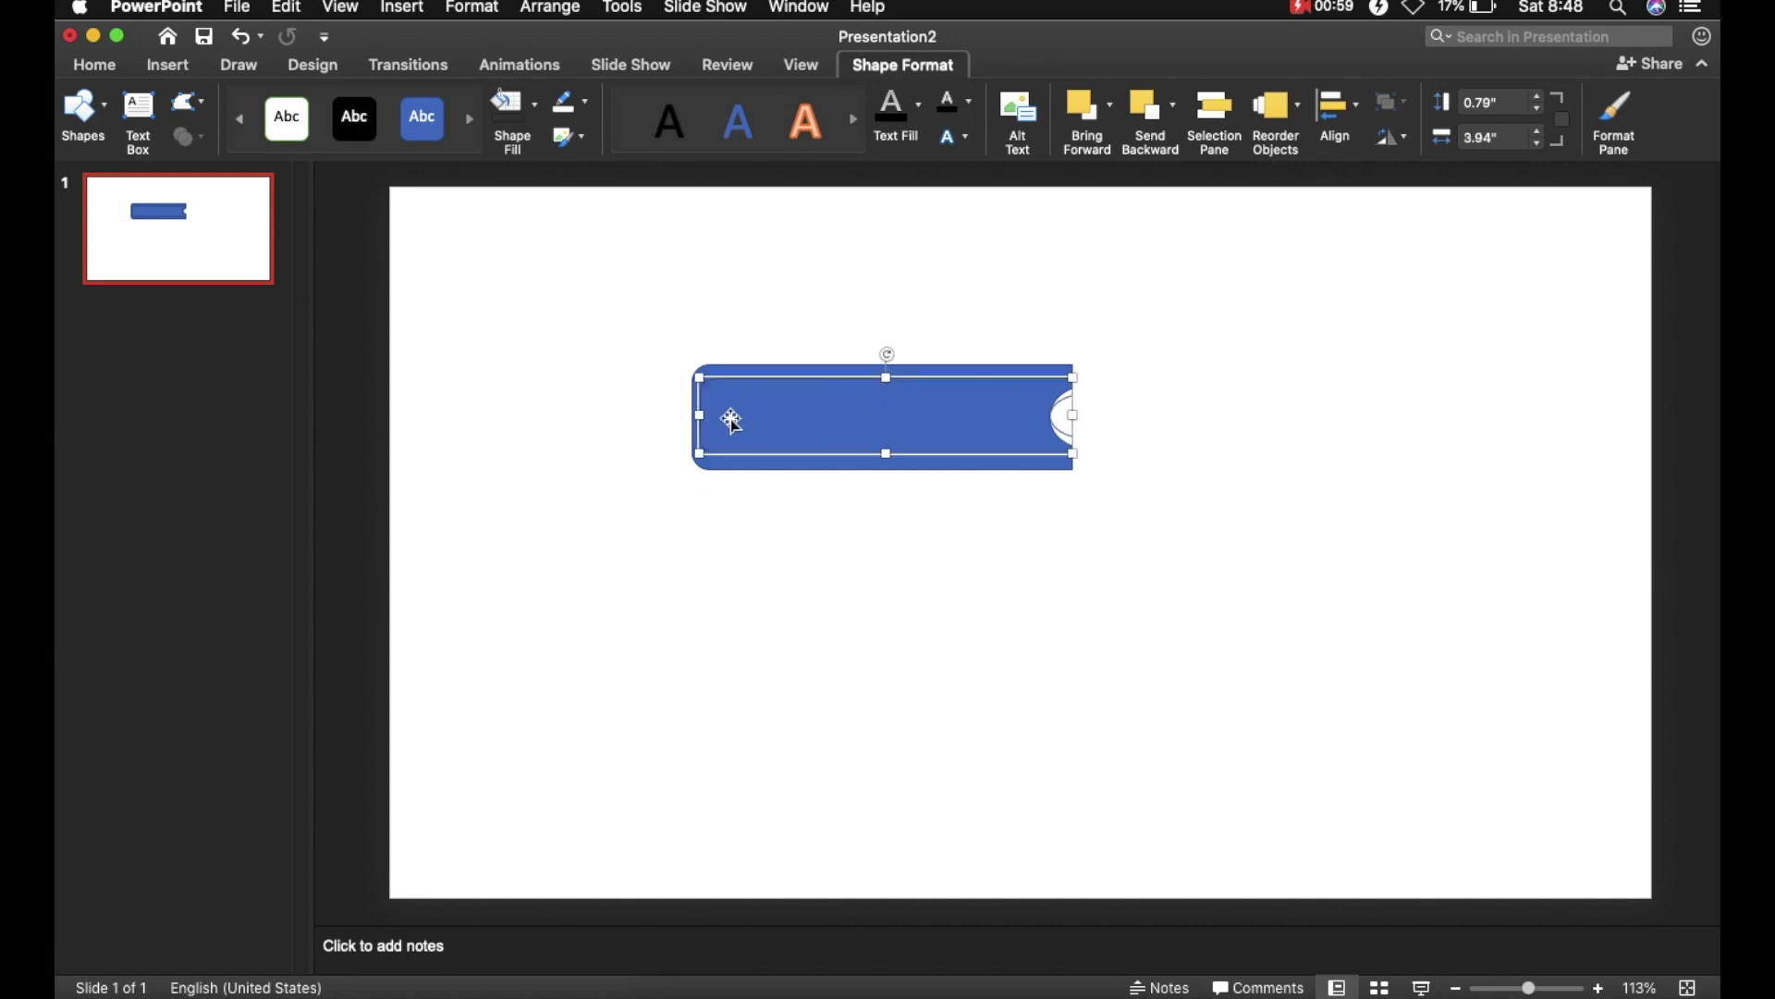
{"action": "left_click_drag", "start_coordinate": [705, 414], "coordinate": [712, 414]}
{"action": "left_click", "coordinate": [1192, 322]}
- Give the inner copy a thicker white outline with a dashed line style
{"action": "left_click", "coordinate": [832, 384]}
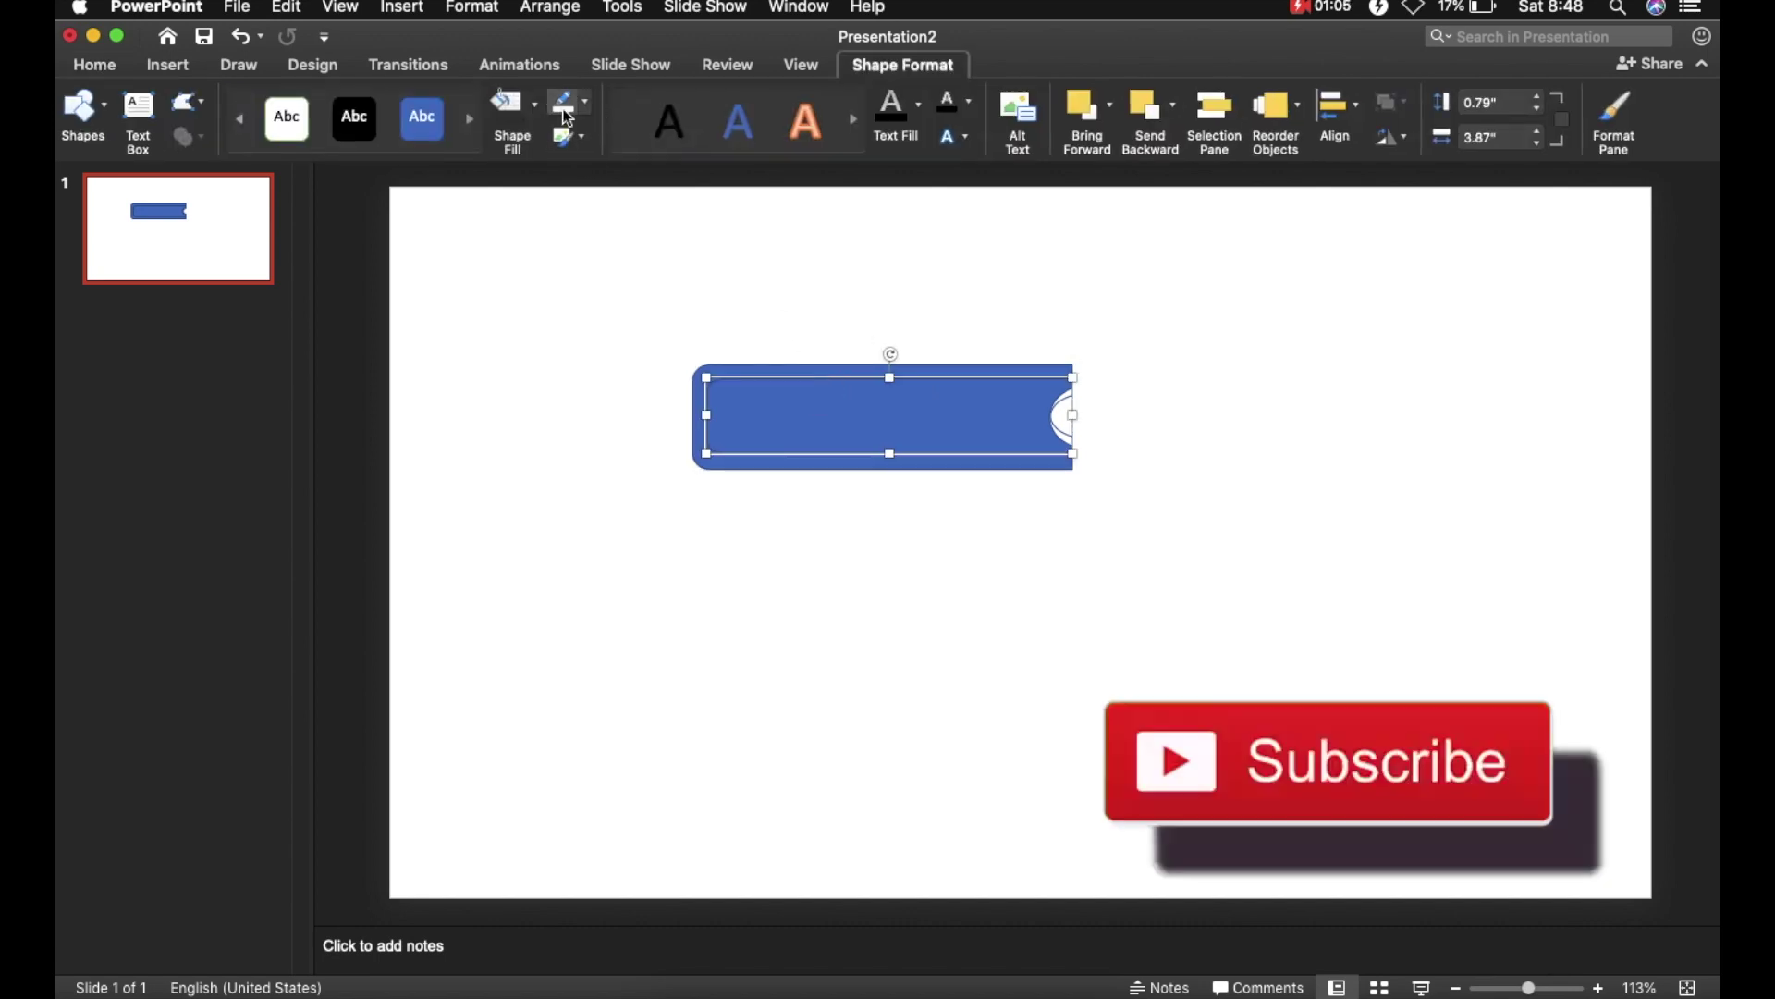
{"action": "left_click", "coordinate": [568, 115]}
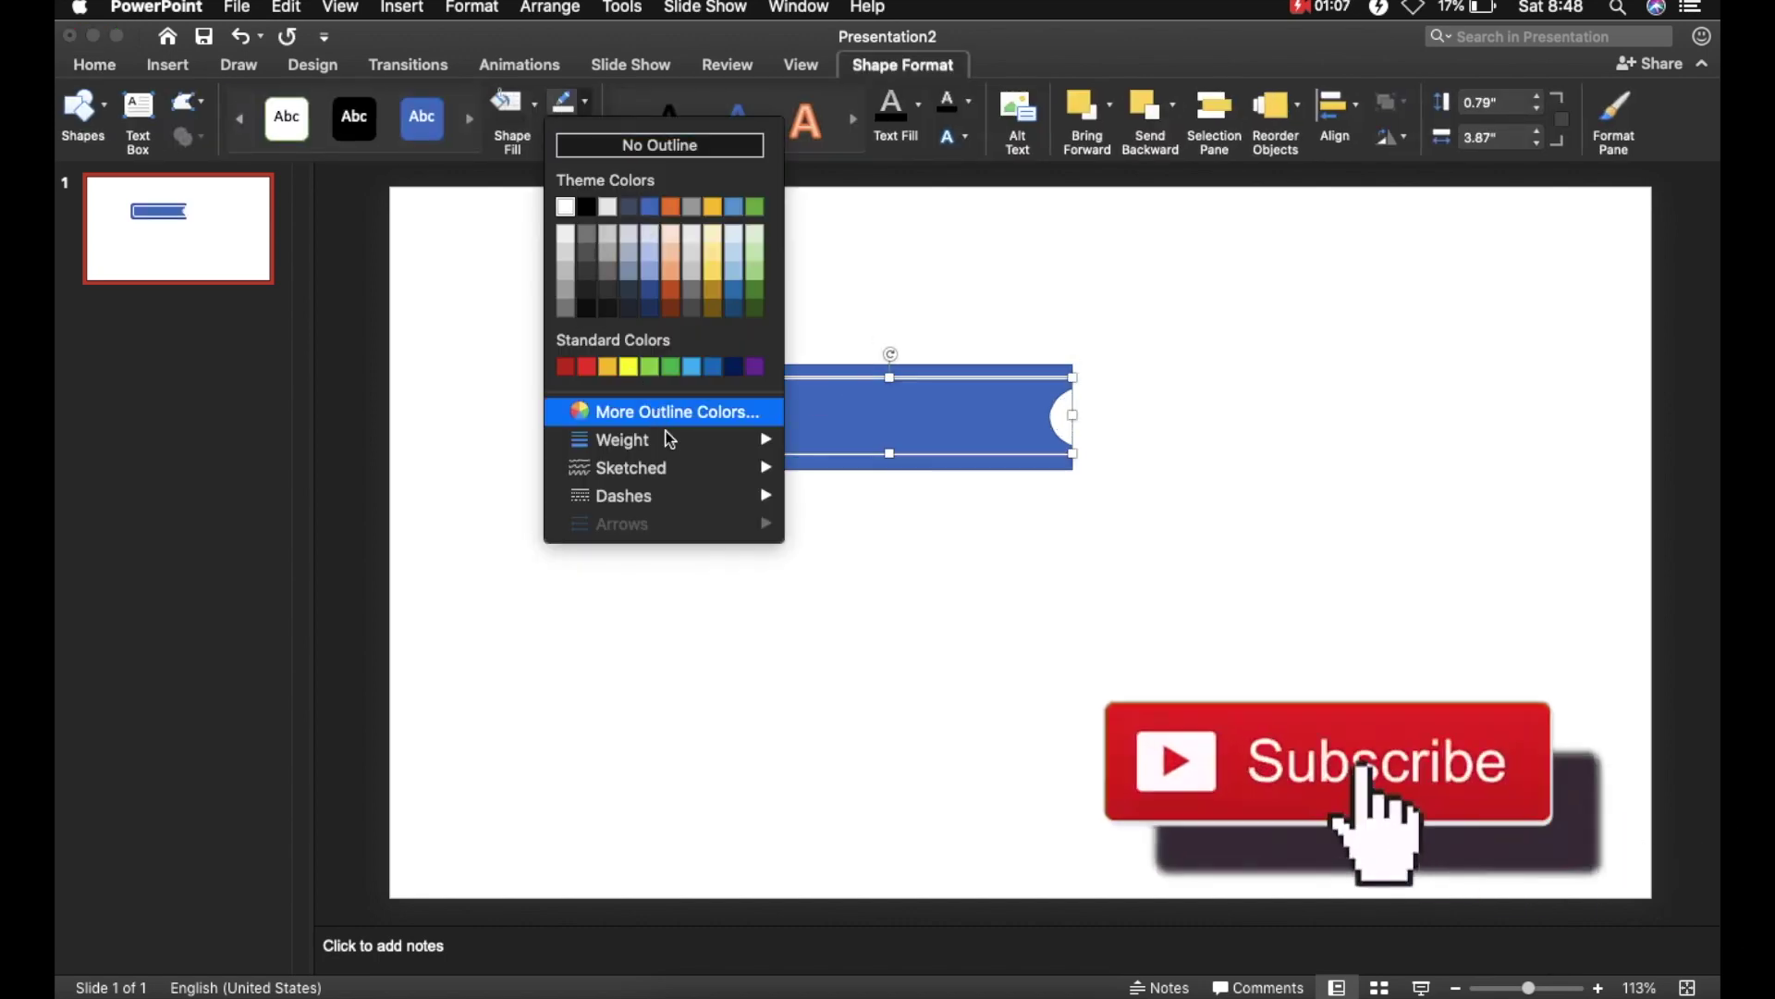
{"action": "mouse_move", "coordinate": [665, 440]}
{"action": "left_click", "coordinate": [895, 621]}
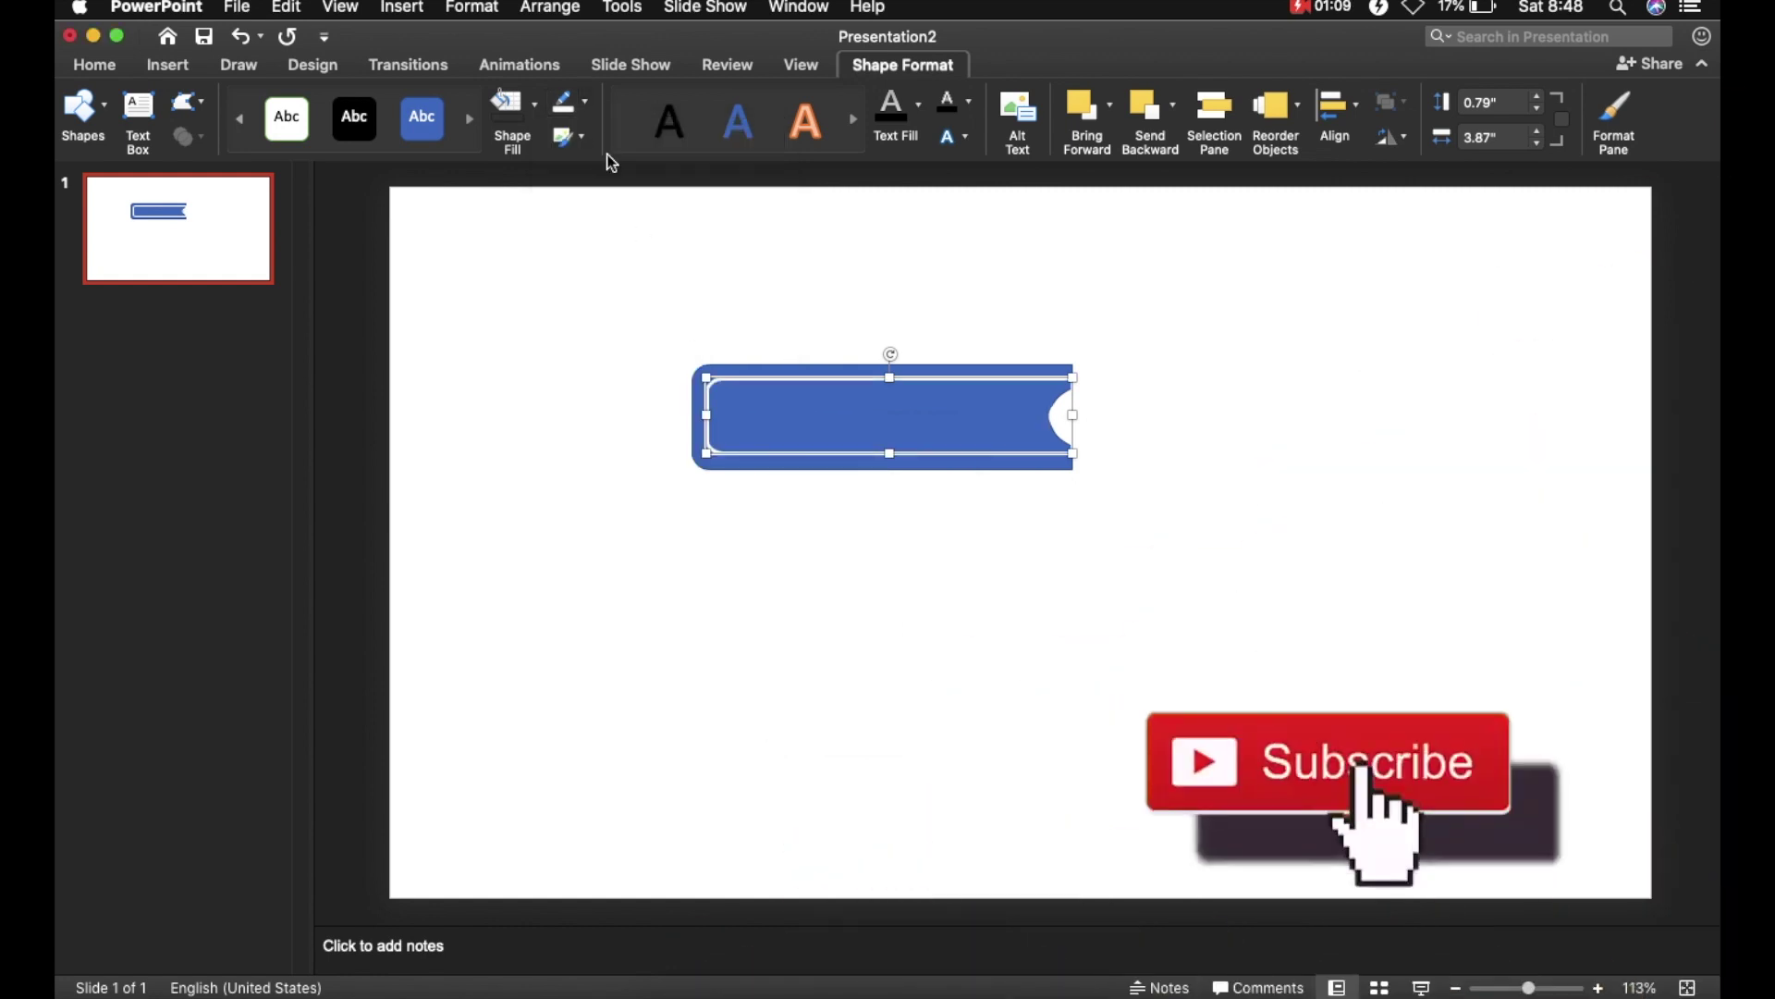
{"action": "left_click", "coordinate": [585, 109]}
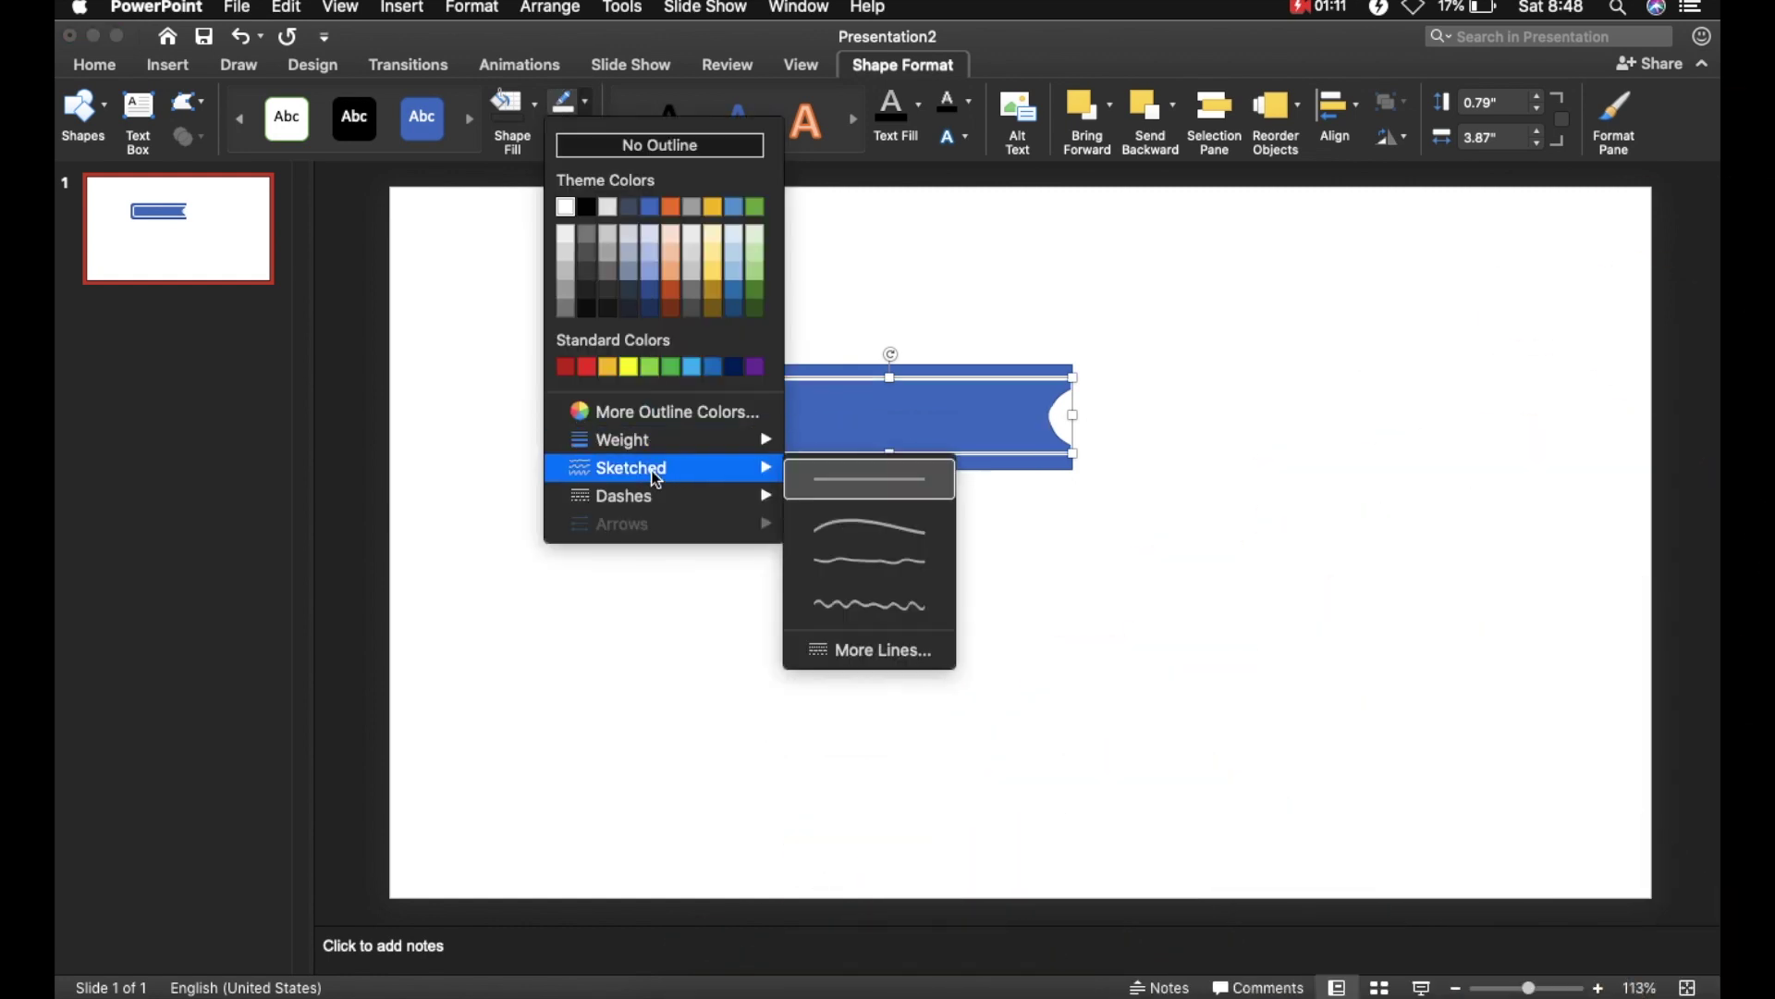
{"action": "mouse_move", "coordinate": [660, 495]}
{"action": "left_click", "coordinate": [857, 561]}
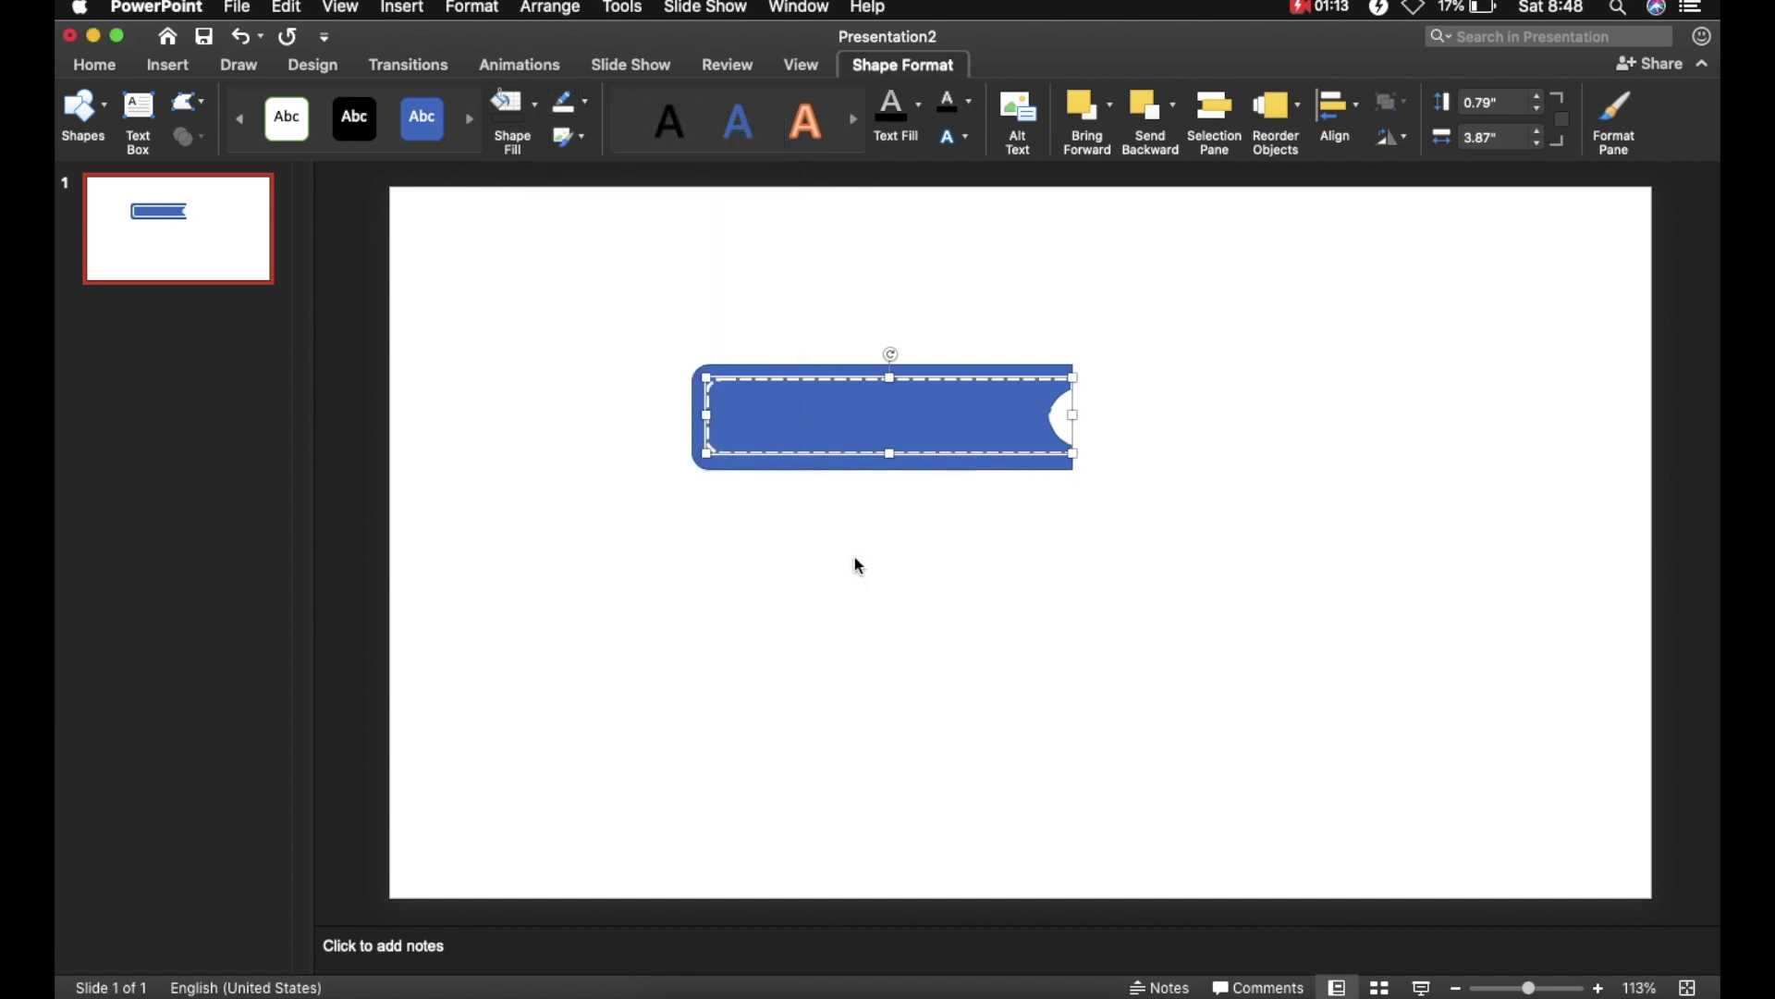
- Cut the dashed outline, paste it back as a Picture (TIFF), and place it inside the blue bar
{"action": "left_click", "coordinate": [892, 380]}
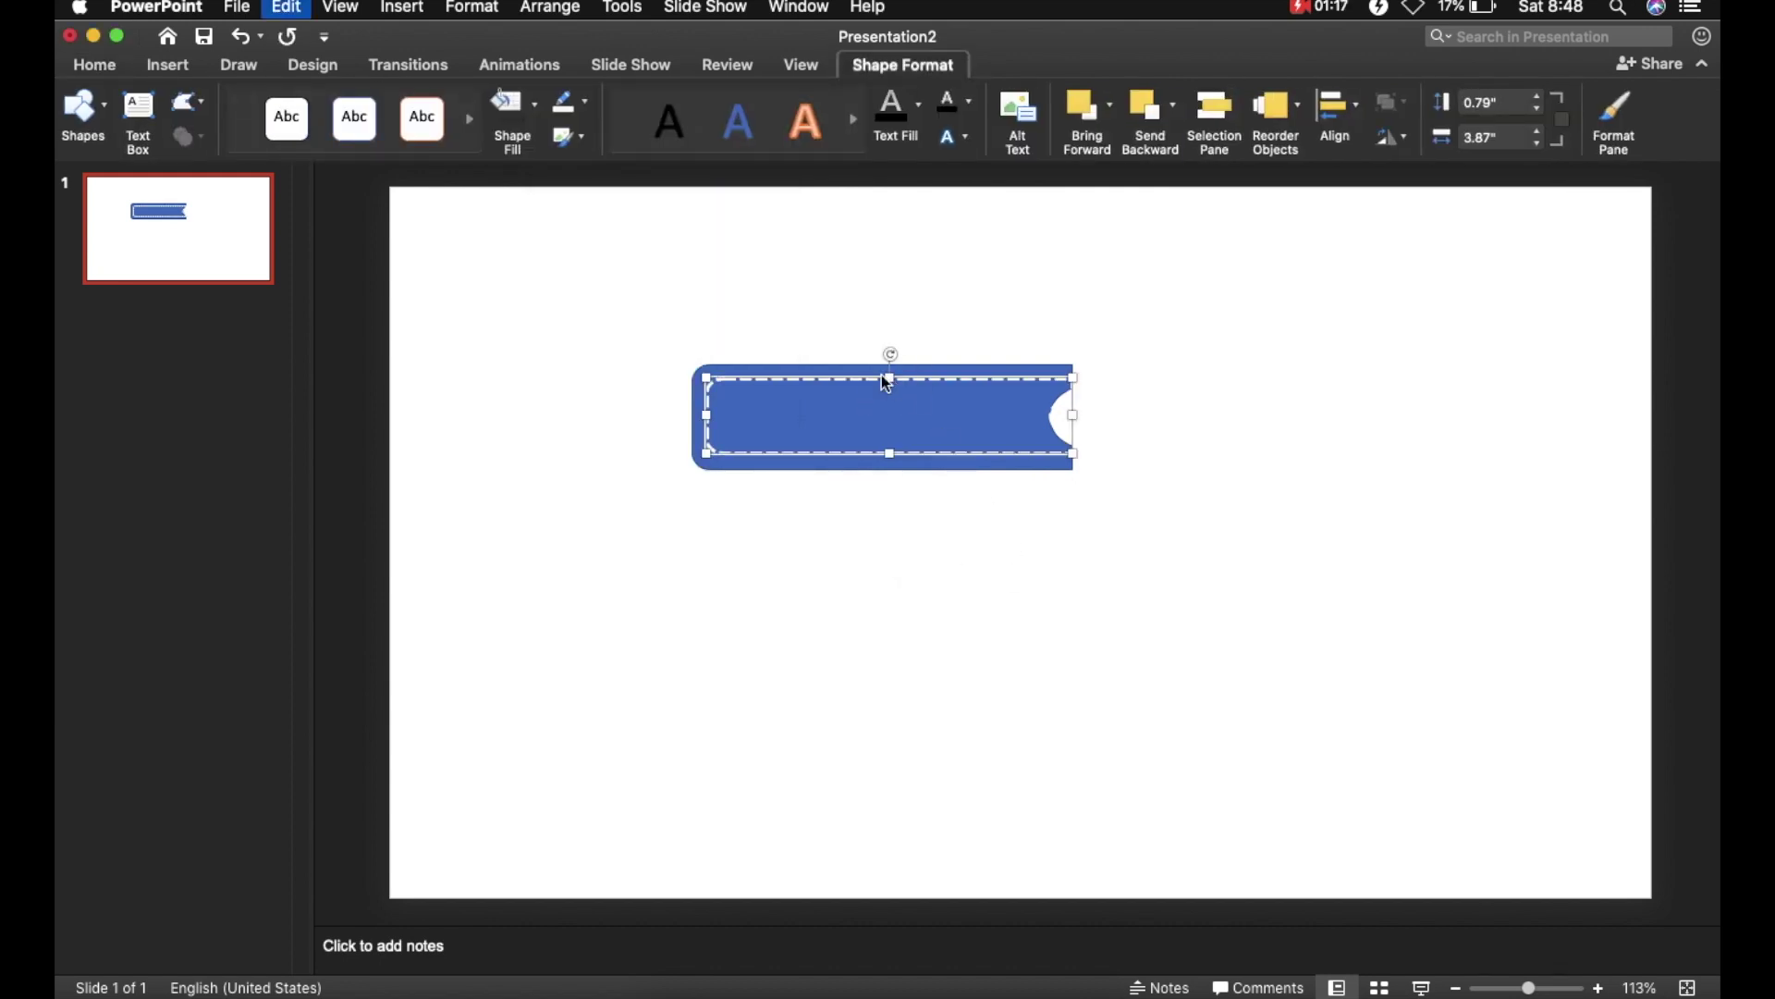
{"action": "left_click", "coordinate": [751, 320]}
{"action": "right_click", "coordinate": [751, 320]}
{"action": "left_click", "coordinate": [833, 396]}
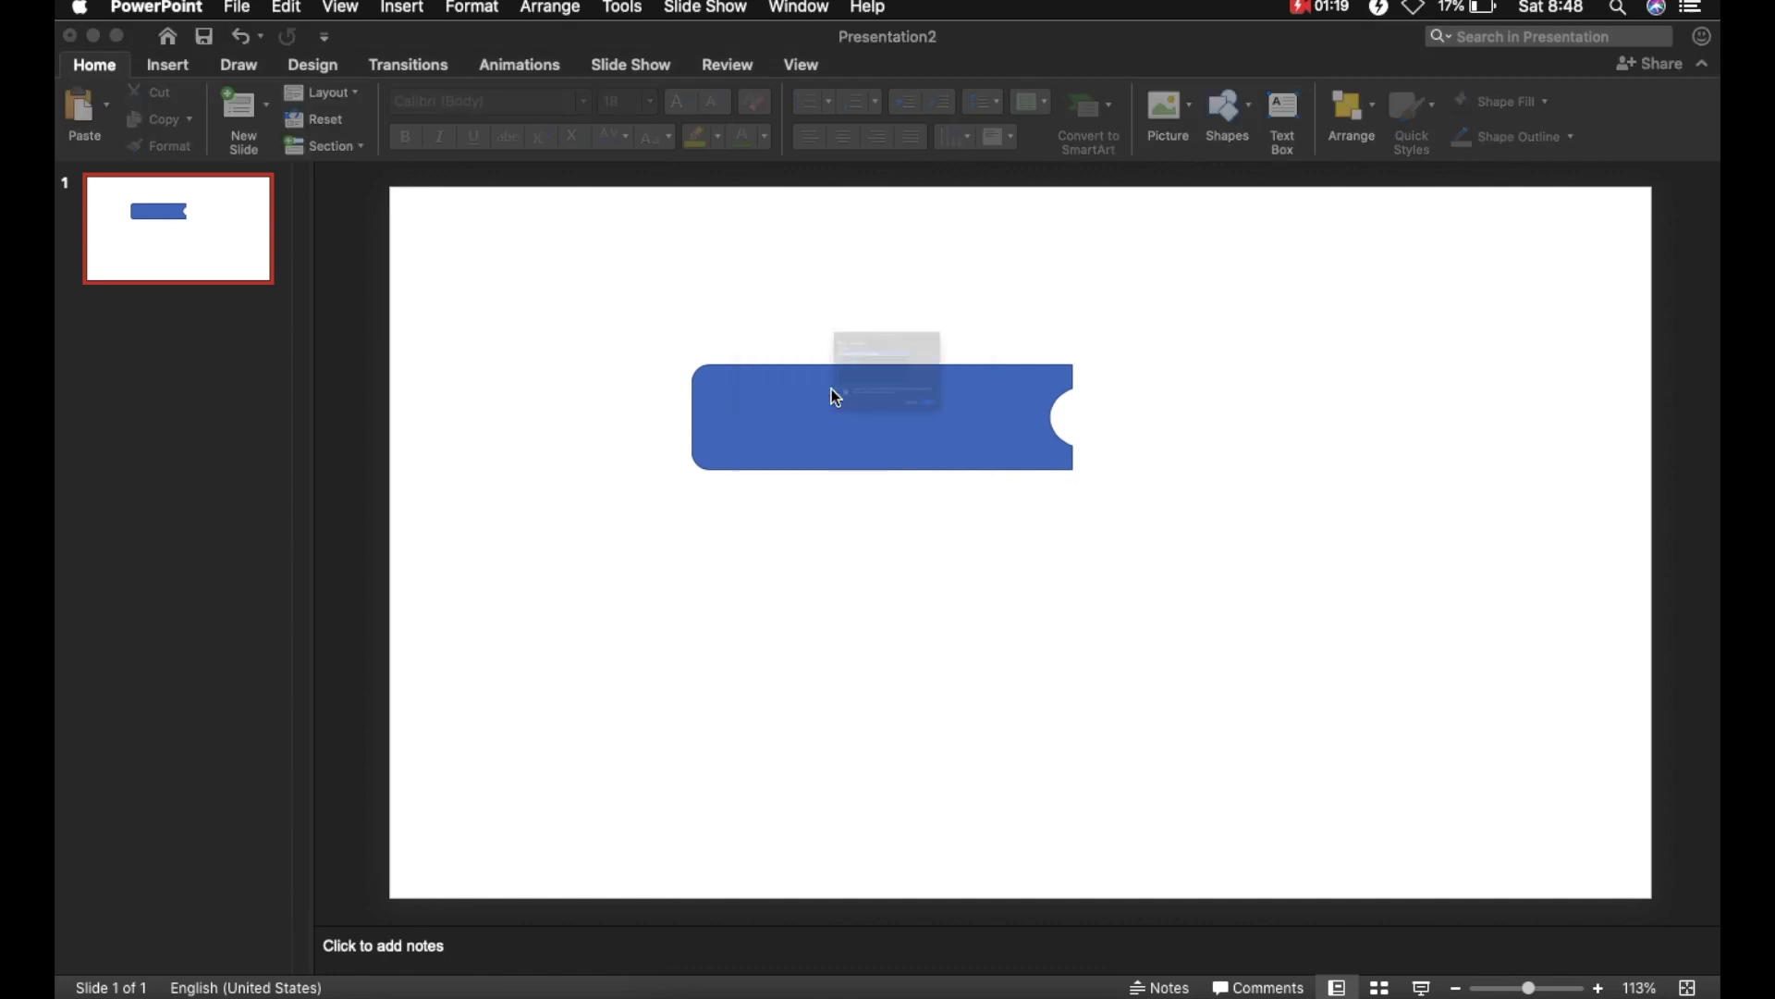
{"action": "left_click", "coordinate": [668, 333]}
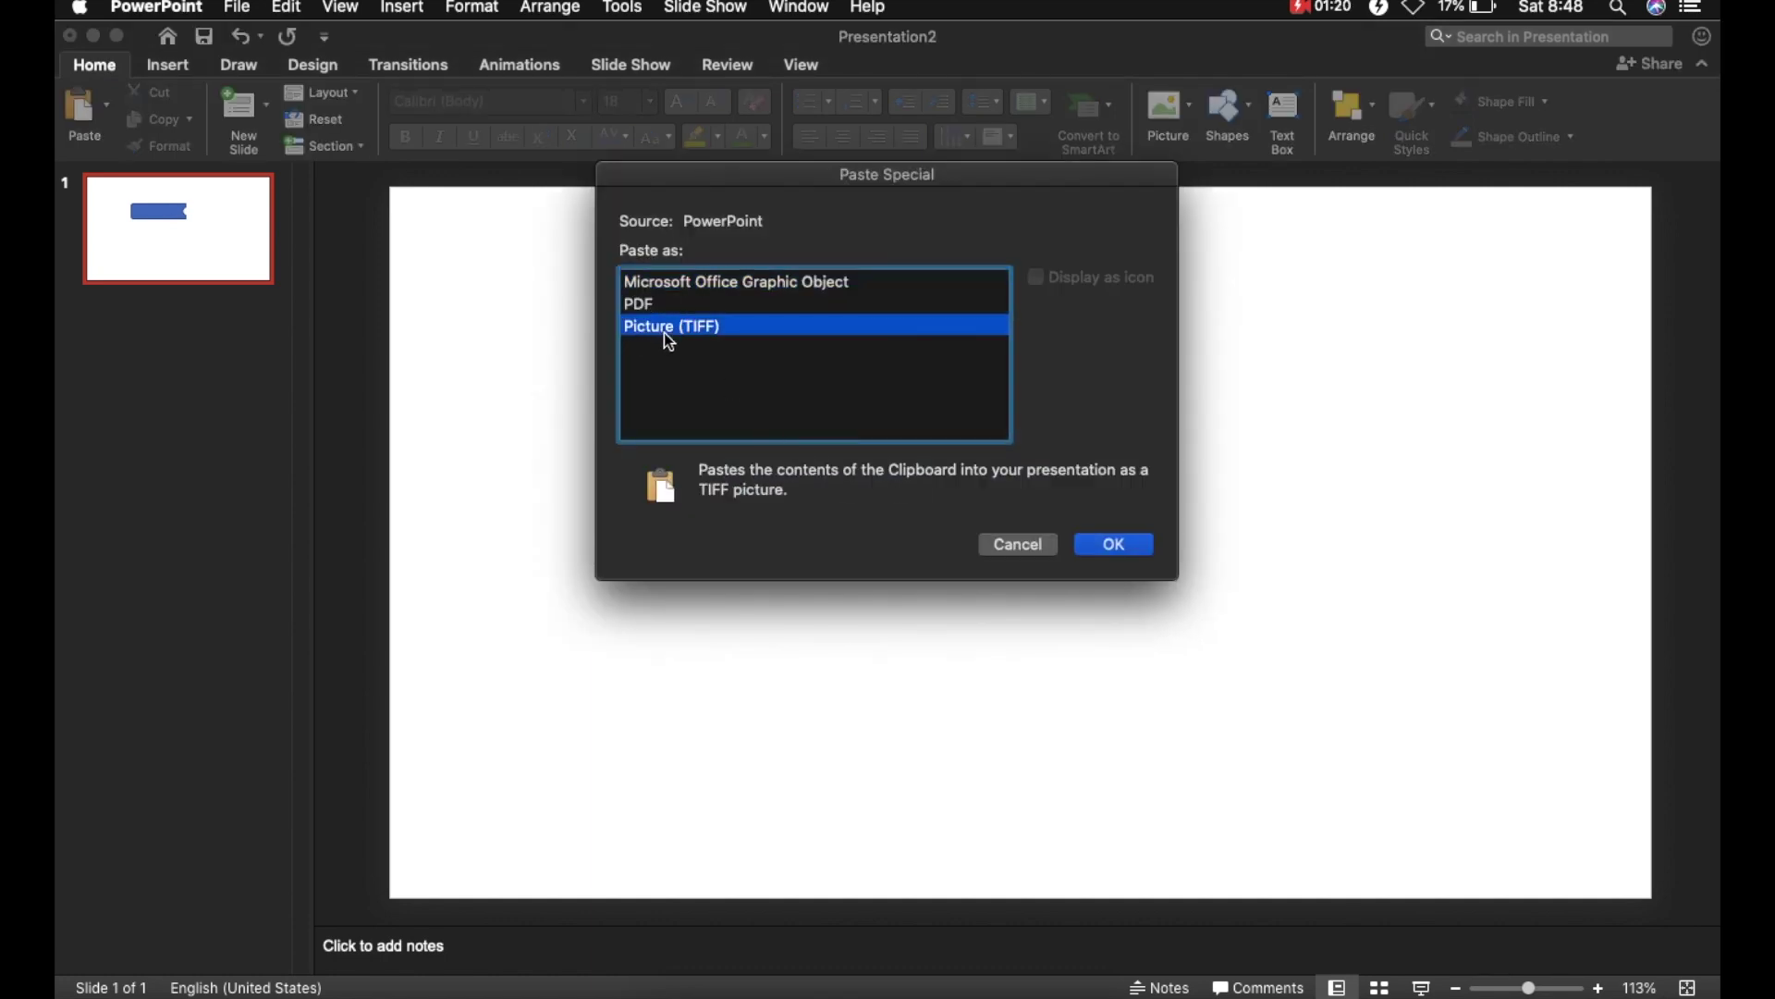
{"action": "left_click", "coordinate": [1130, 547]}
{"action": "left_click_drag", "start_coordinate": [998, 503], "coordinate": [865, 374]}
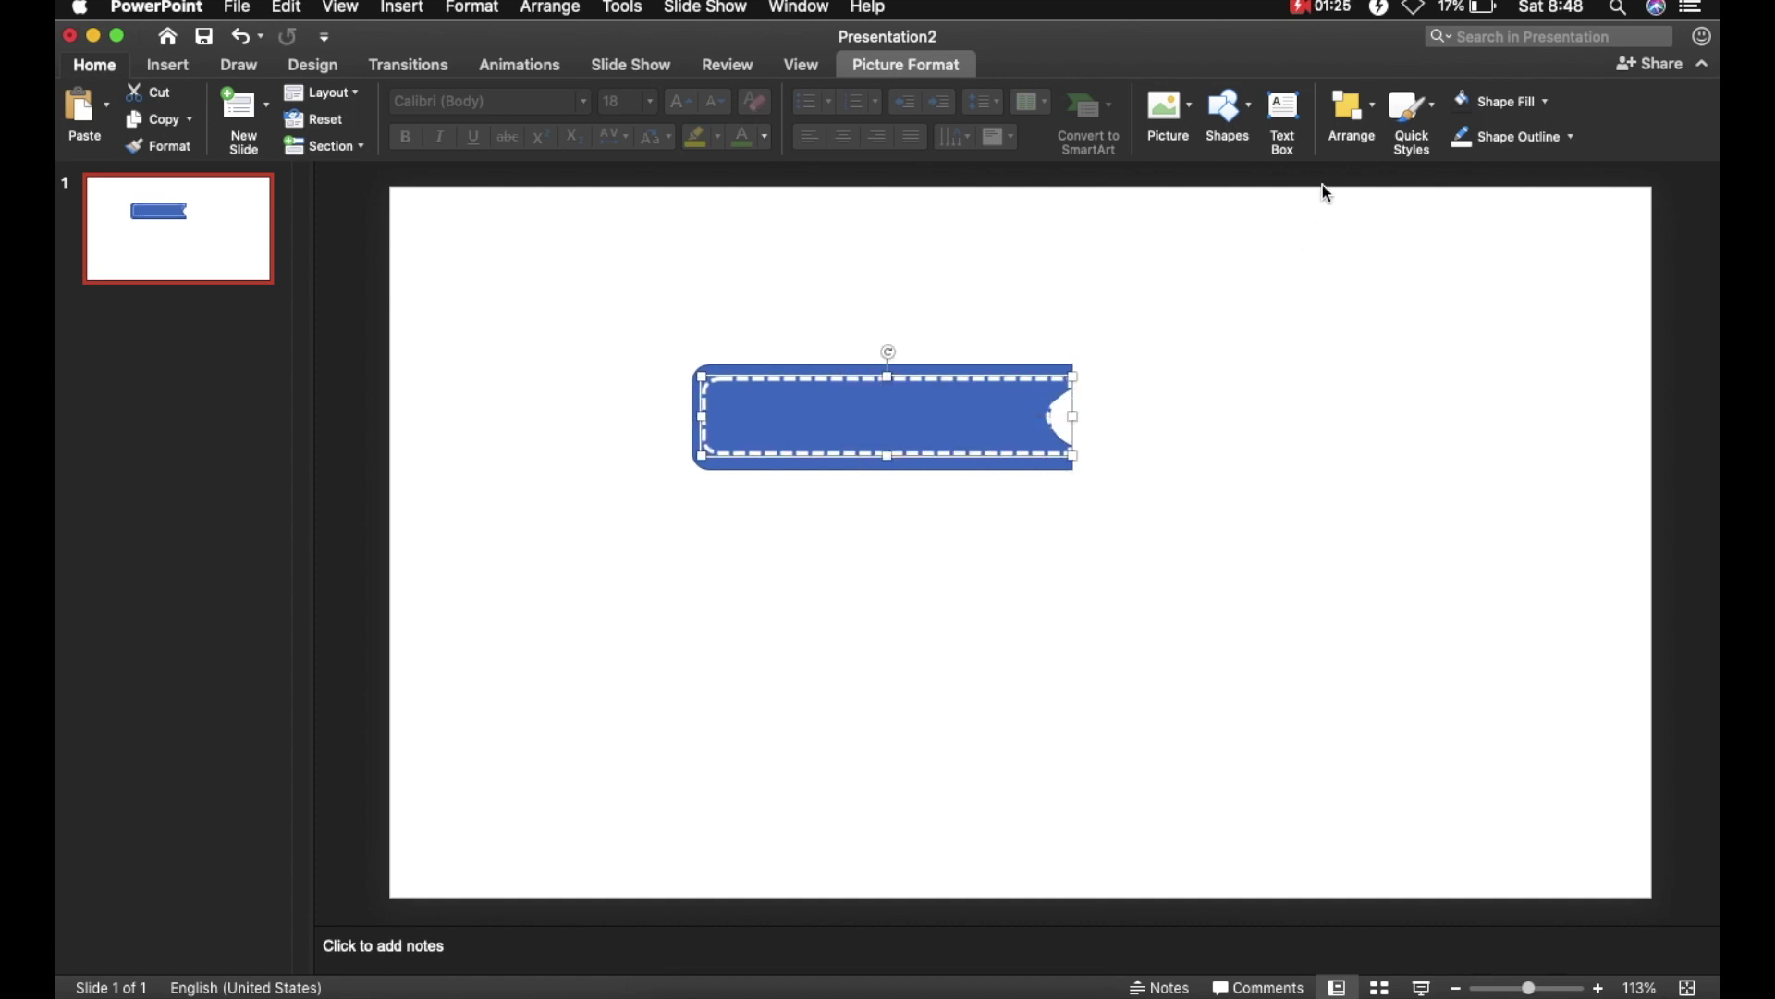
- Crop the right side of the dashed picture to remove the line around the notch
{"action": "right_click", "coordinate": [982, 374]}
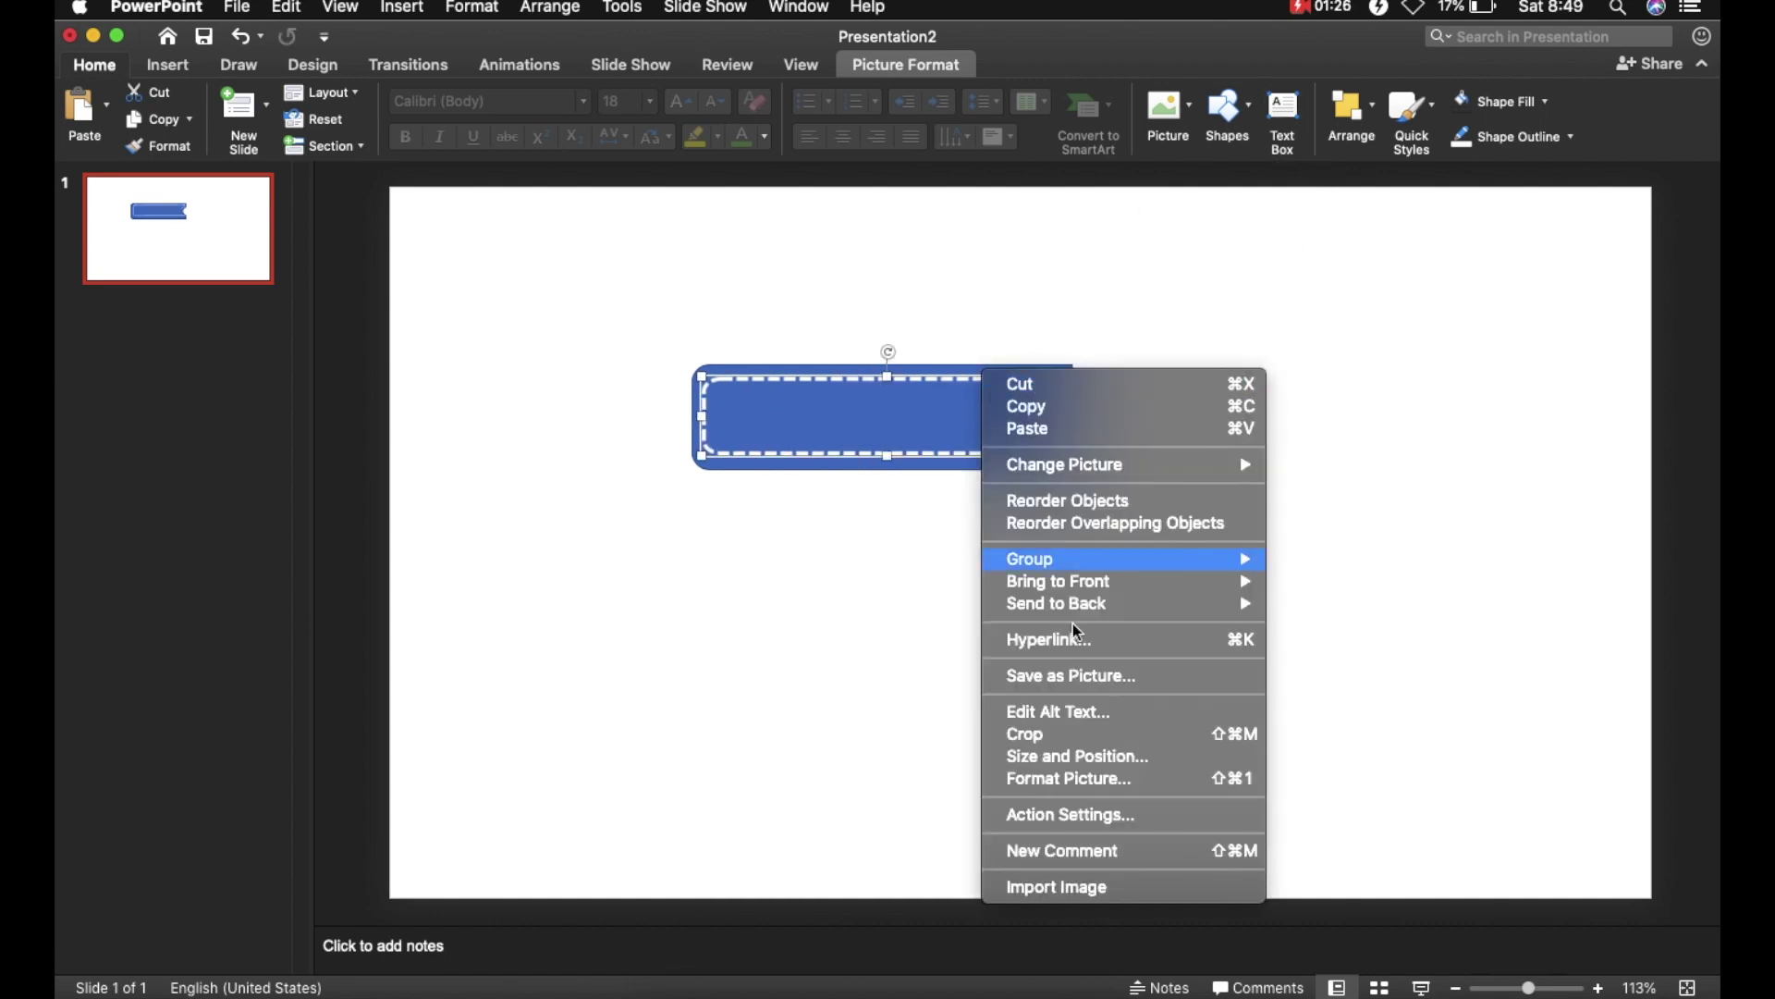
{"action": "left_click", "coordinate": [1091, 733]}
{"action": "left_click_drag", "start_coordinate": [1072, 416], "coordinate": [1046, 414]}
{"action": "left_click", "coordinate": [1248, 408]}
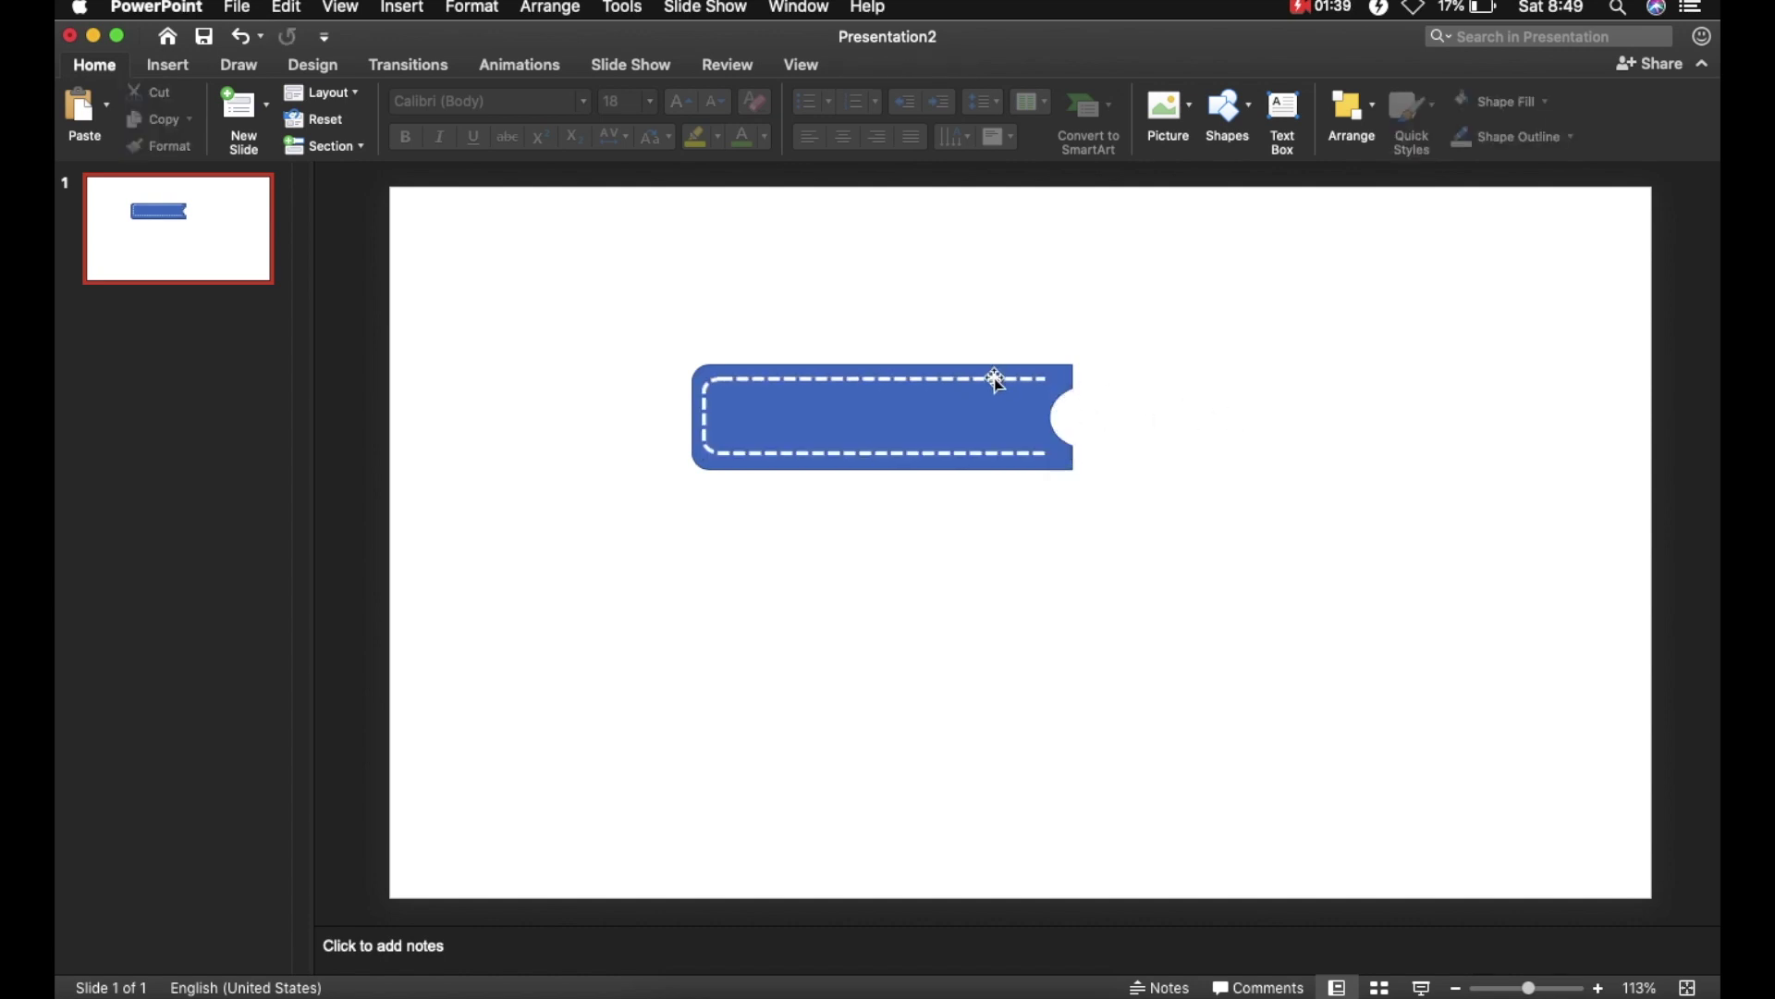
- Reposition and stretch the cropped dashed picture so its lines reach the bar's right edge with a margin at the left
{"action": "left_click", "coordinate": [997, 379]}
{"action": "mouse_move", "coordinate": [883, 379]}
{"action": "left_mouse_down"}
{"action": "mouse_move", "coordinate": [913, 379]}
{"action": "mouse_move", "coordinate": [901, 353]}
{"action": "left_mouse_up"}
{"action": "left_click_drag", "start_coordinate": [730, 416], "coordinate": [710, 418]}
{"action": "left_click", "coordinate": [1216, 437]}
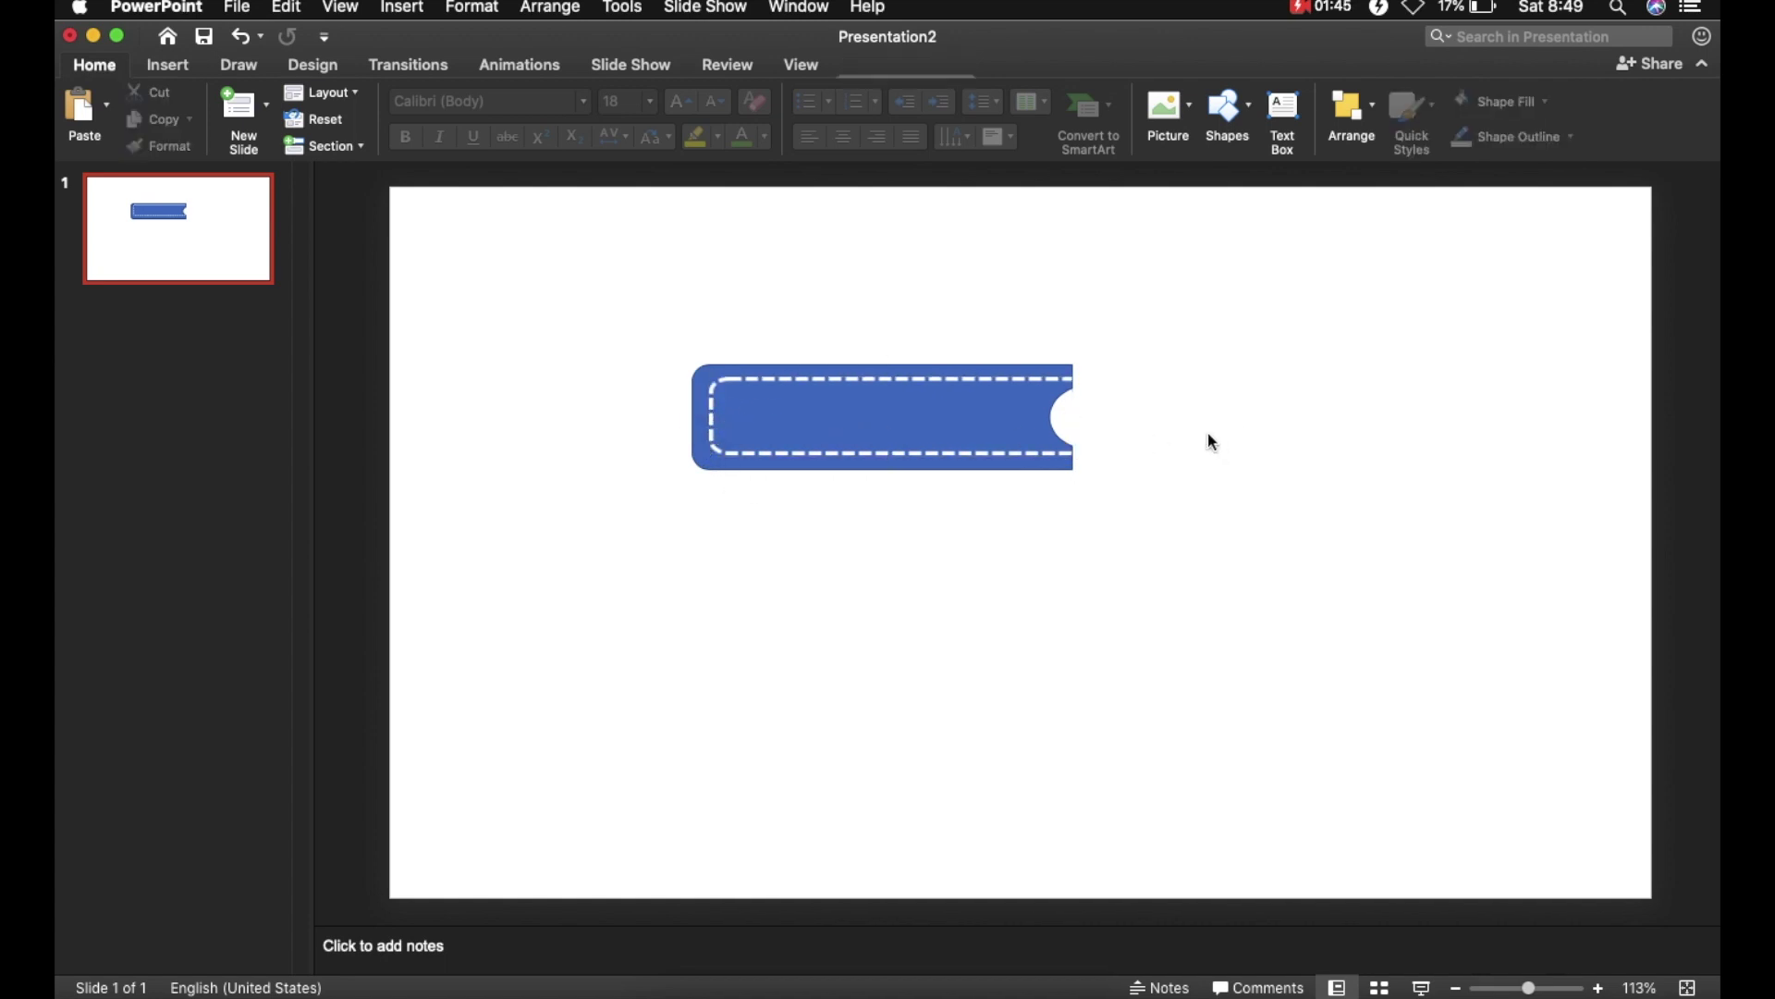
{"action": "left_click", "coordinate": [994, 380]}
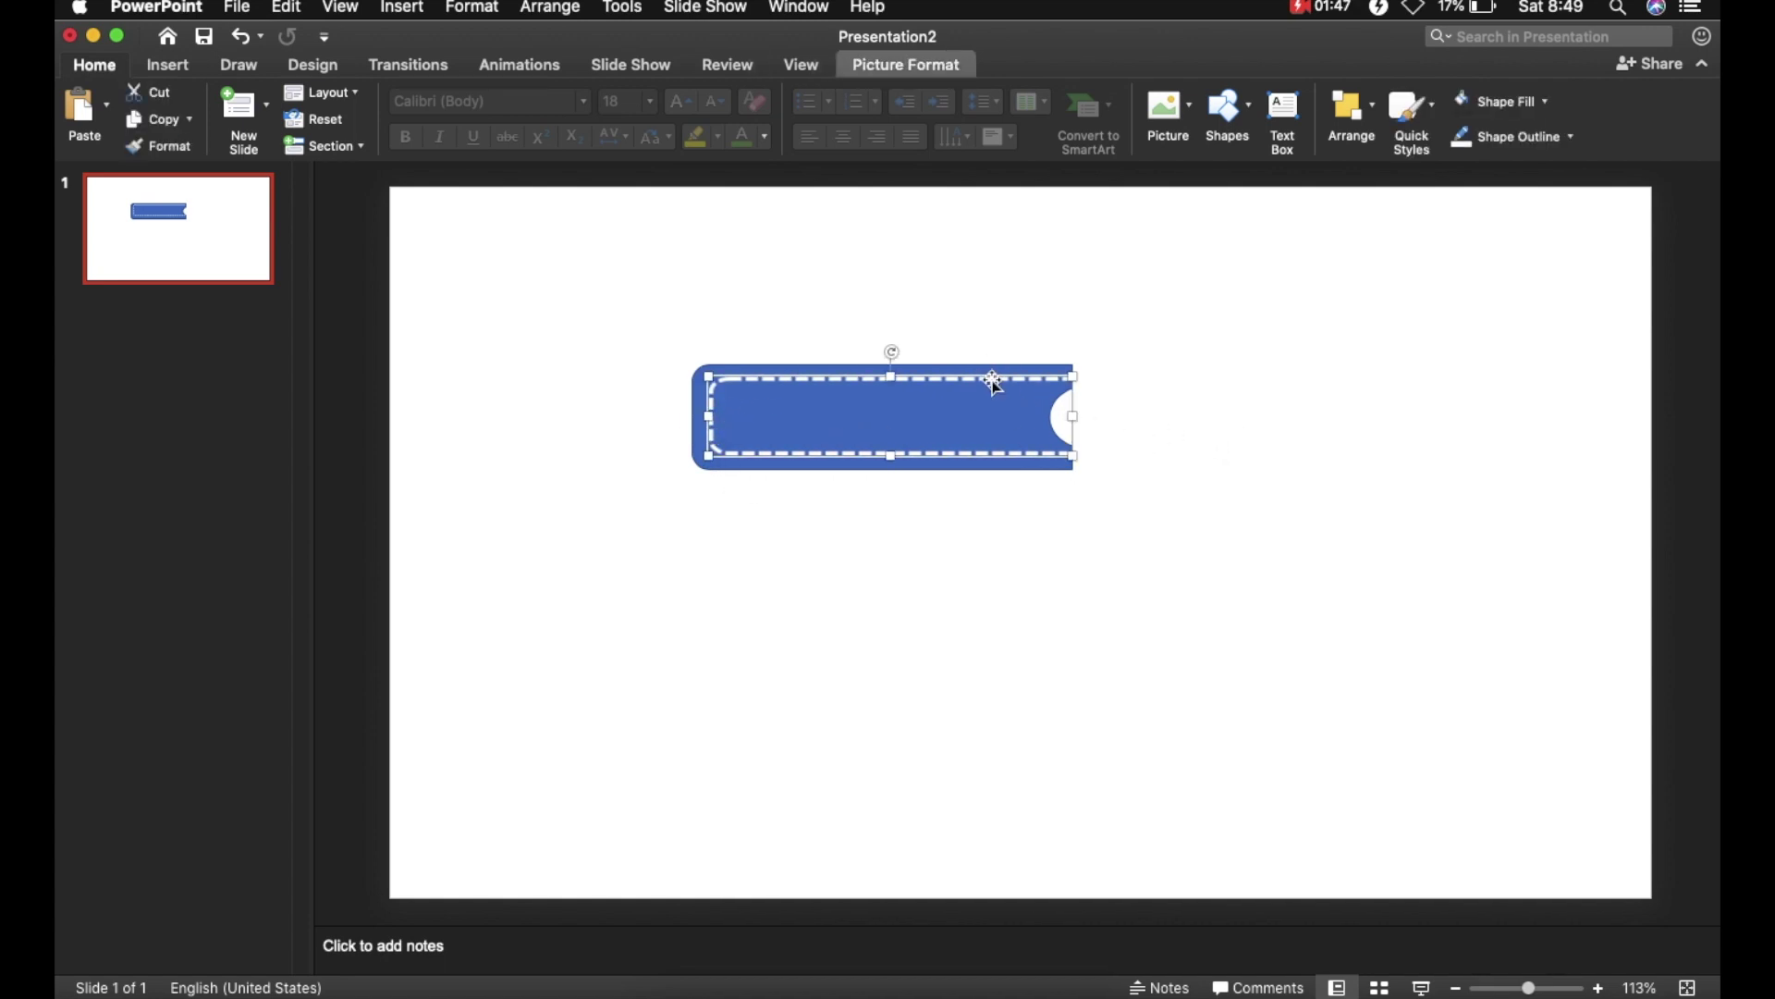
{"action": "left_click", "coordinate": [1173, 388]}
- Group the blue bar with the dashed picture and move the group to the upper-left part of the slide
{"action": "left_click", "coordinate": [940, 377]}
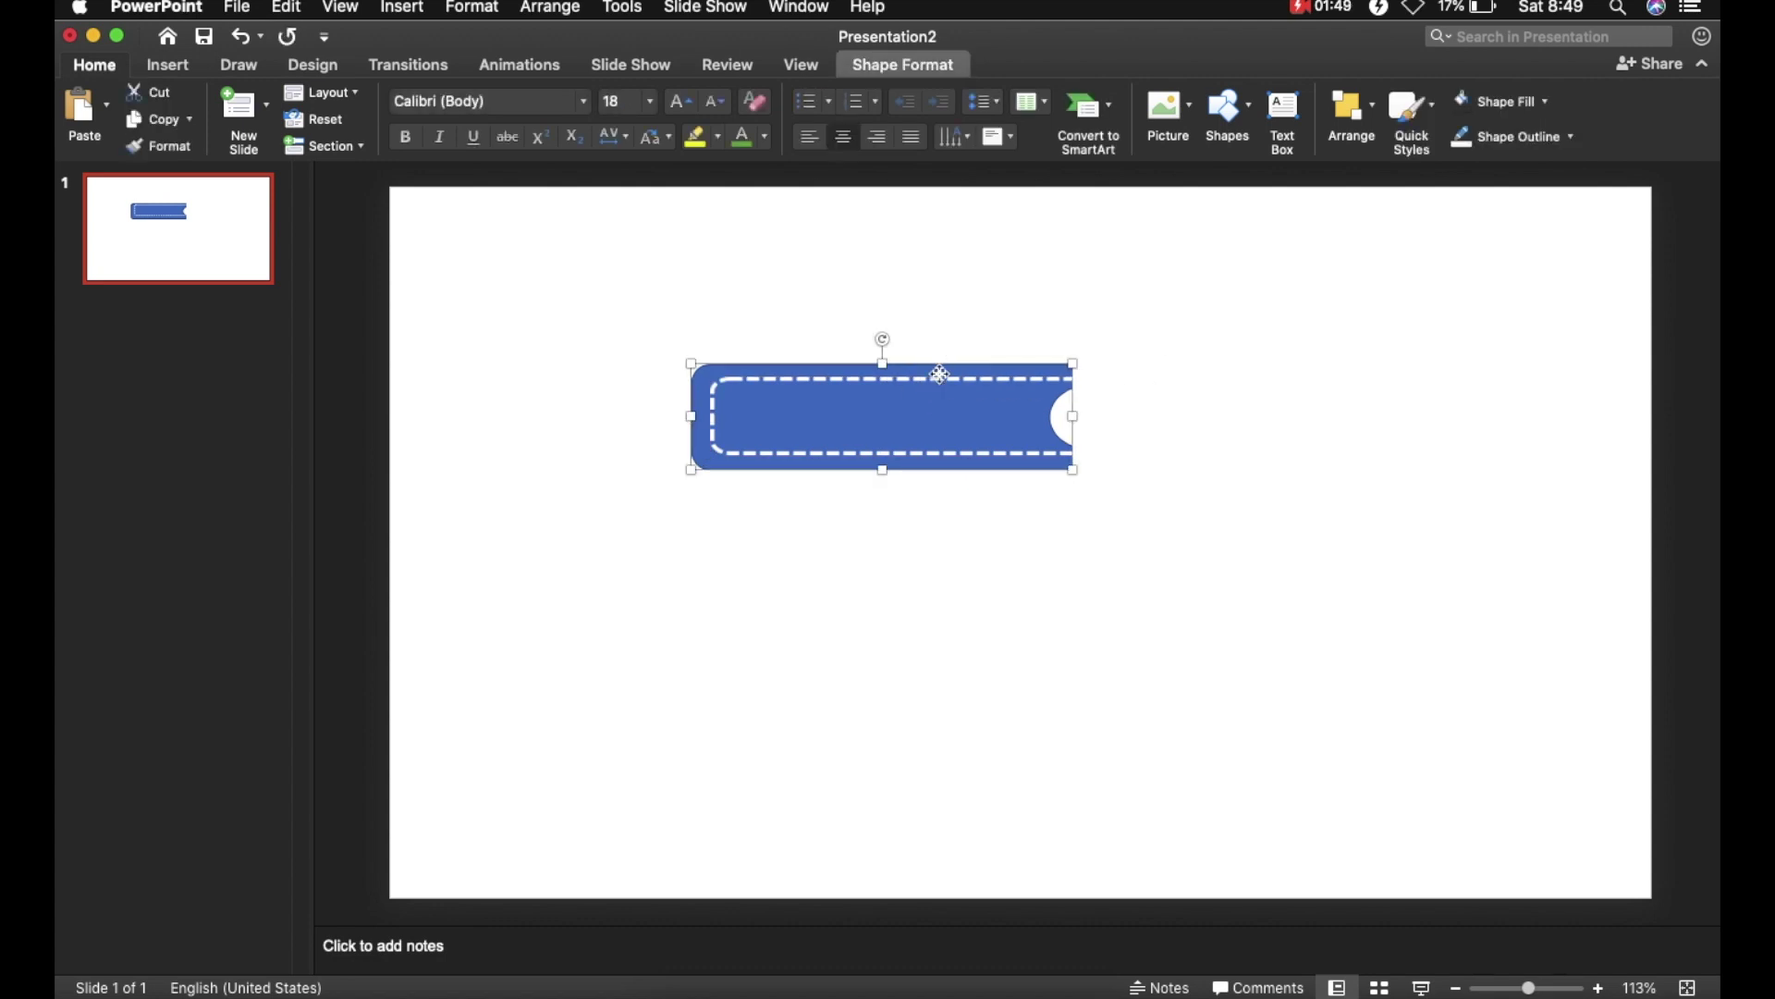
{"action": "left_click", "coordinate": [833, 384], "text": "shift"}
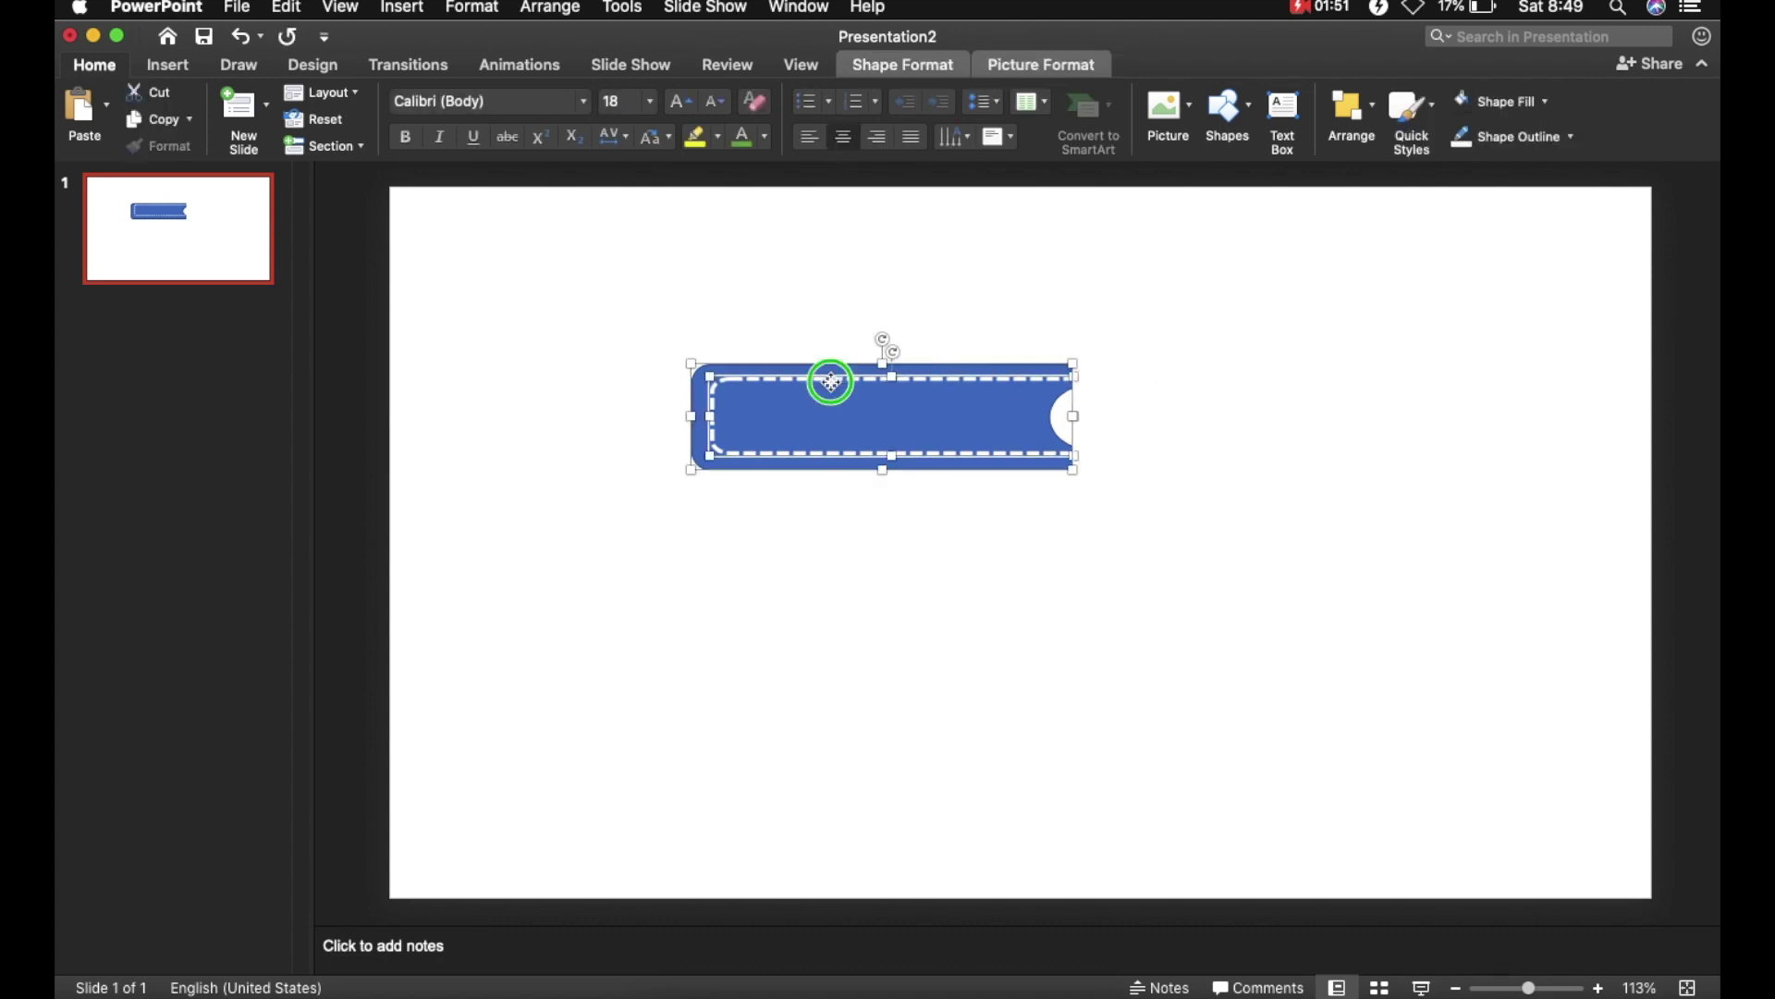
{"action": "right_click", "coordinate": [831, 382]}
{"action": "mouse_move", "coordinate": [888, 474]}
{"action": "left_click", "coordinate": [1113, 471]}
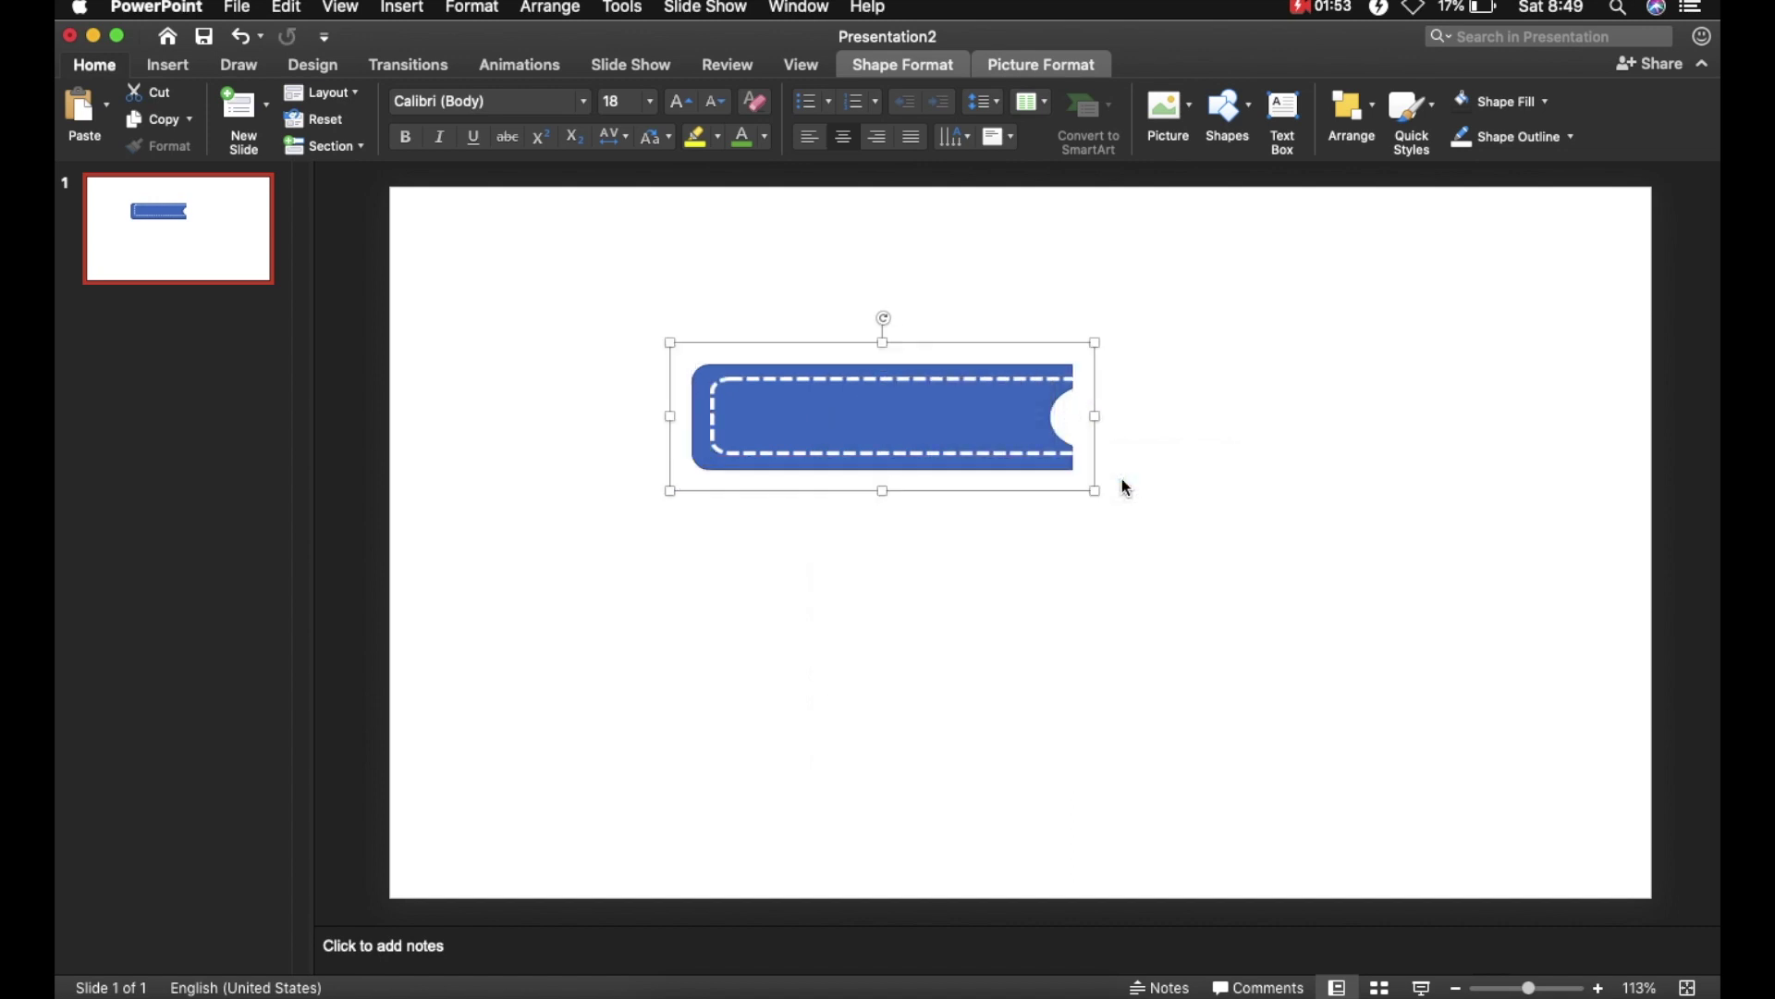
{"action": "left_click_drag", "start_coordinate": [925, 396], "coordinate": [739, 305]}
{"action": "left_click", "coordinate": [714, 446]}
{"action": "left_click", "coordinate": [511, 294]}
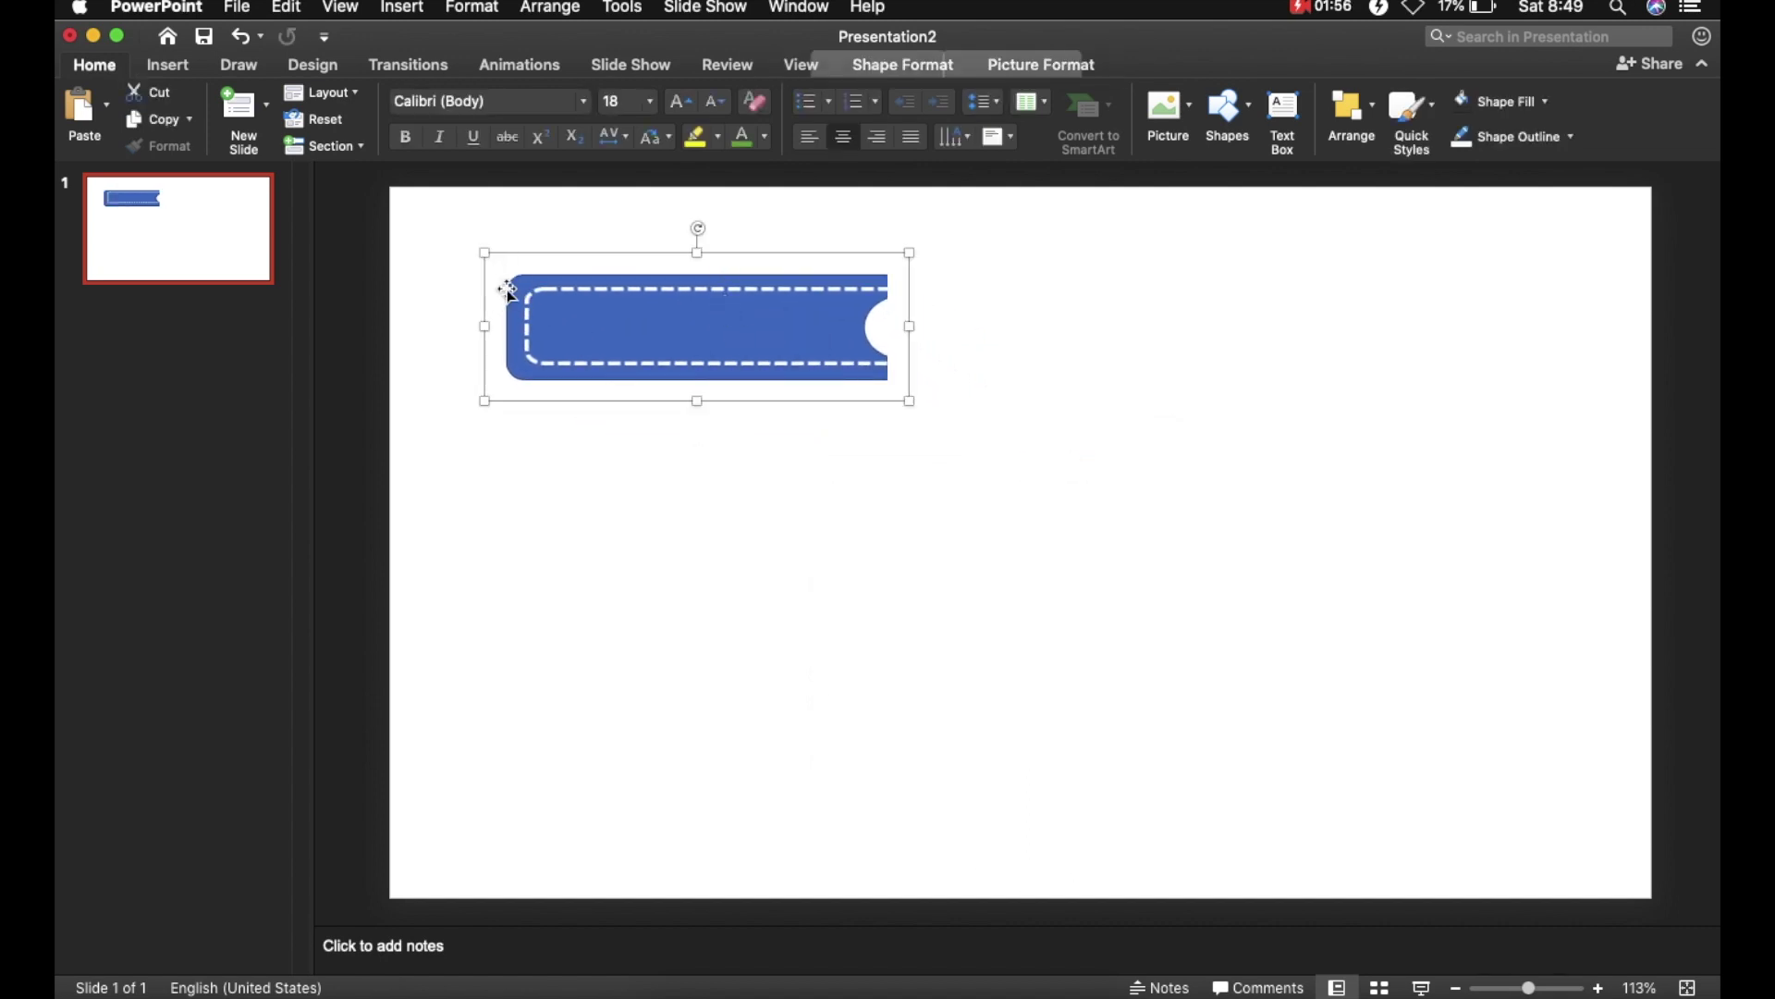
- Insert a rounded rectangle about 0.96" high and 5.03" wide and place it below the blue bar
{"action": "left_click", "coordinate": [174, 67]}
{"action": "left_click", "coordinate": [524, 106]}
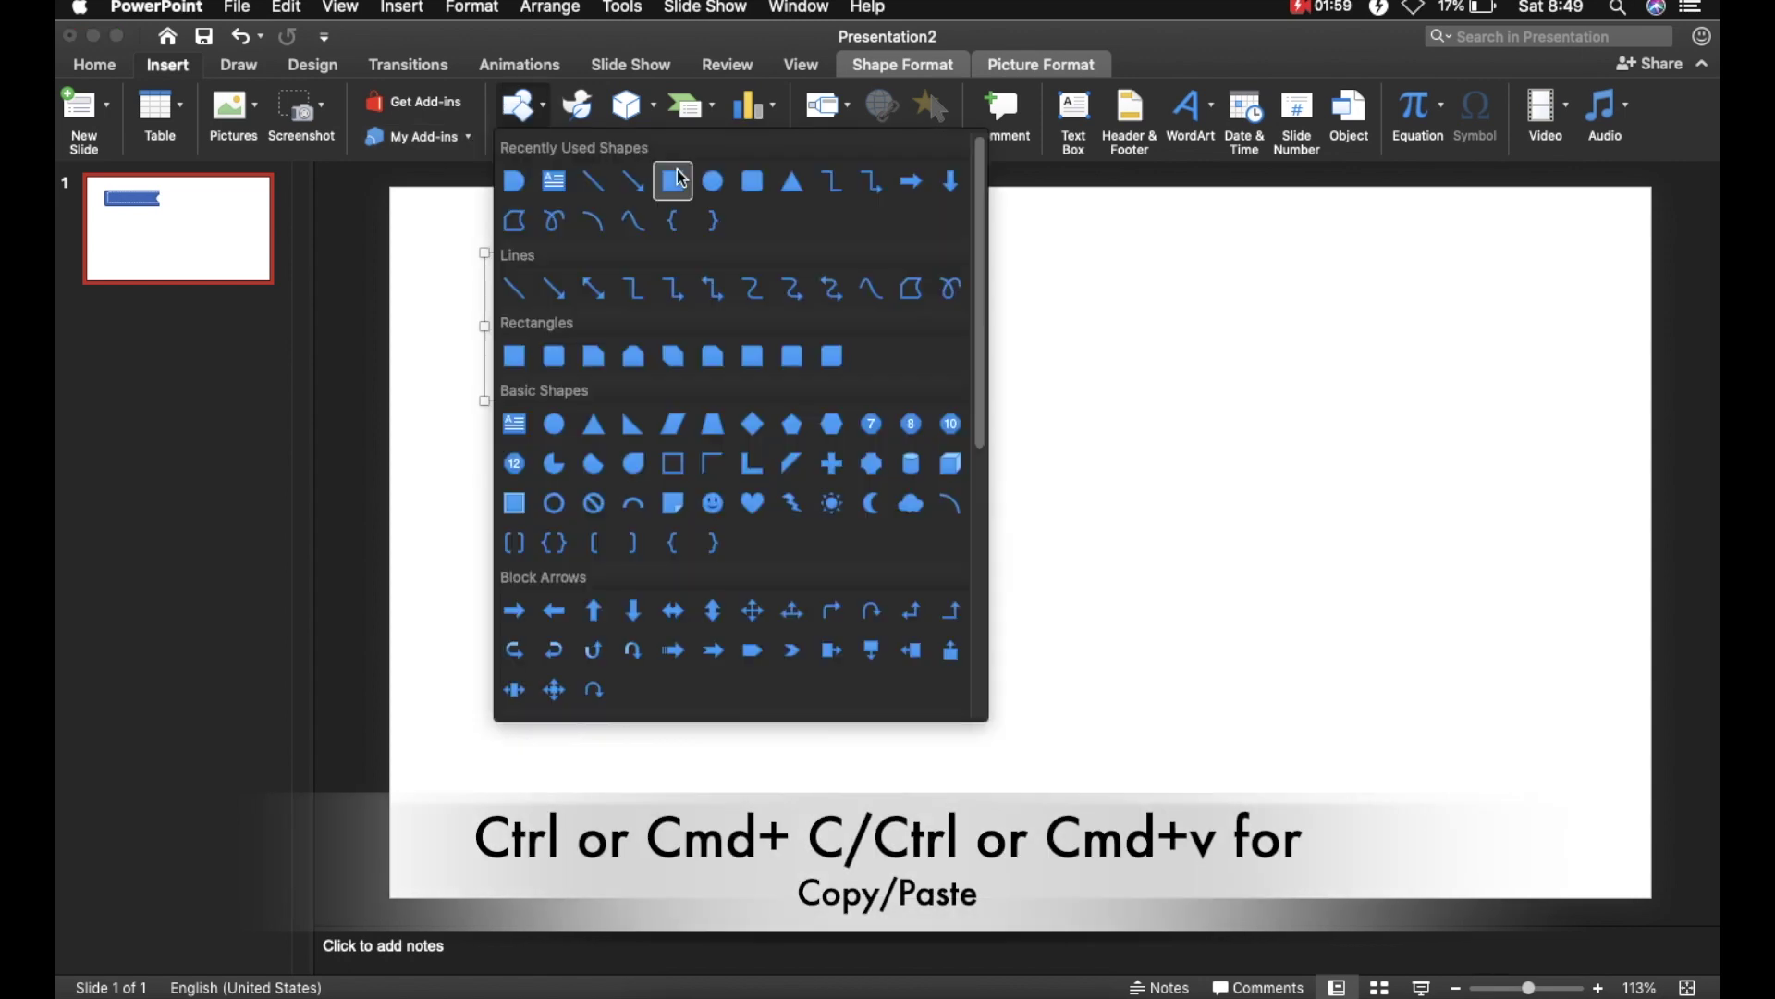
{"action": "left_click", "coordinate": [752, 183]}
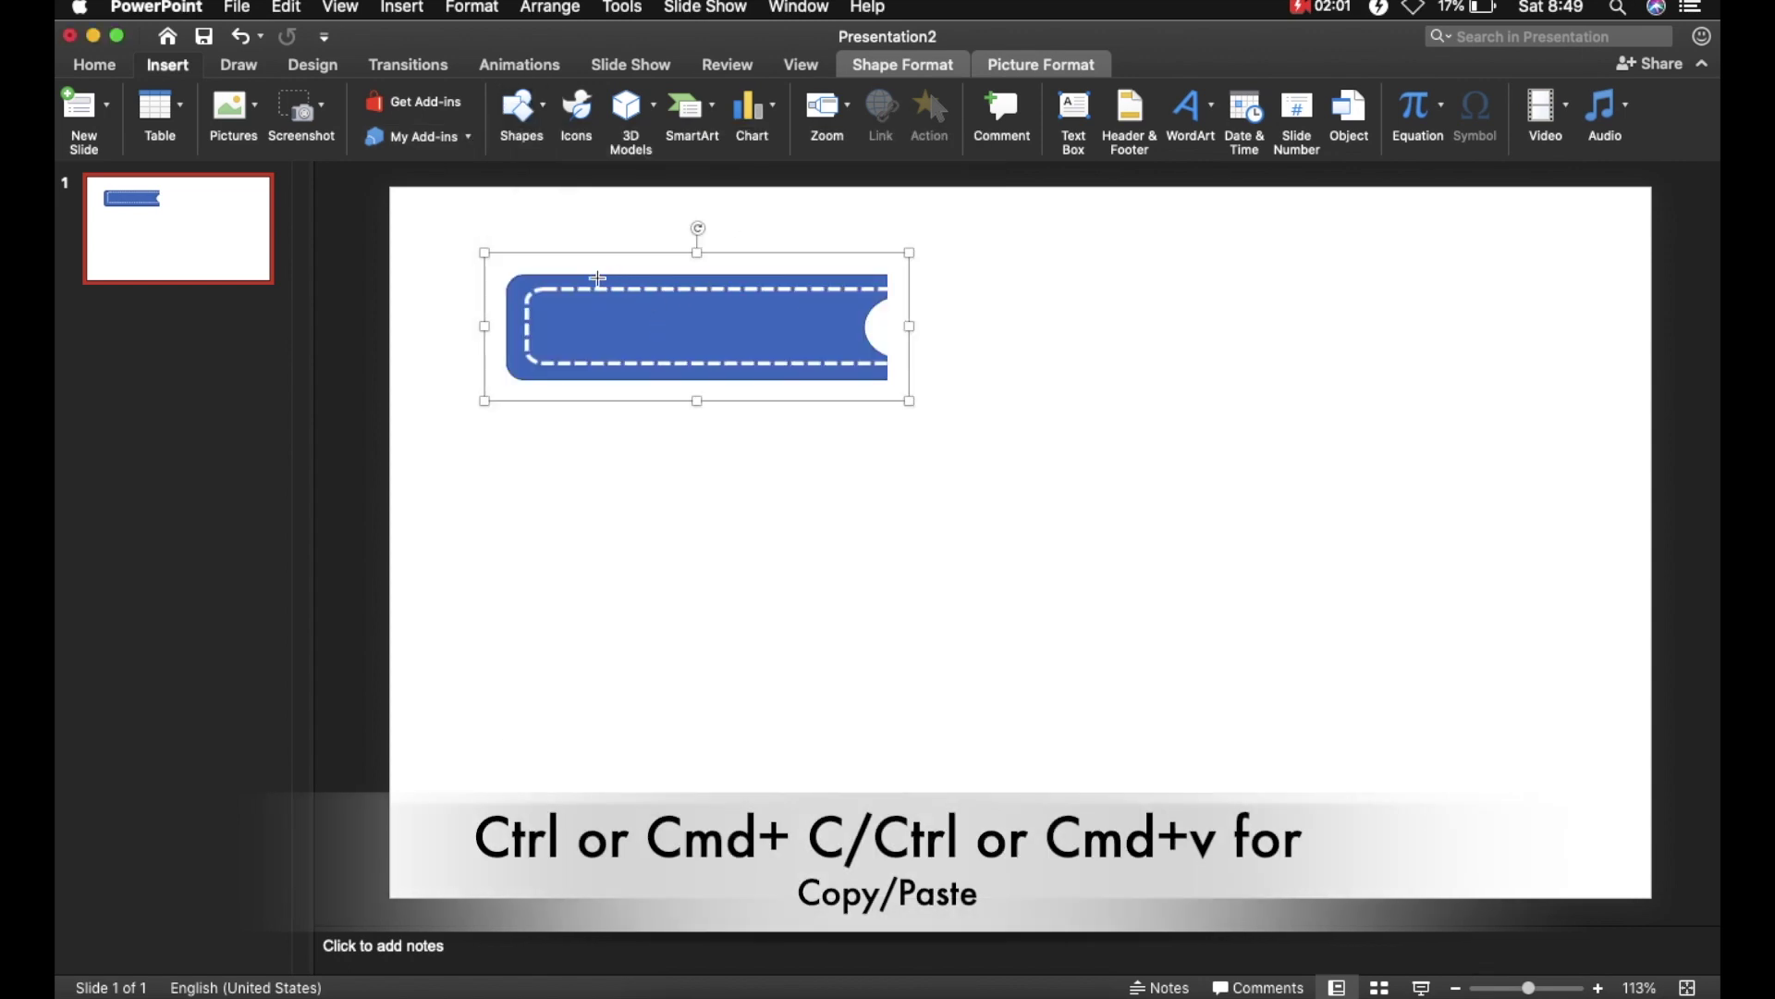
{"action": "left_click_drag", "start_coordinate": [437, 279], "coordinate": [914, 329]}
{"action": "left_click_drag", "start_coordinate": [563, 329], "coordinate": [579, 515]}
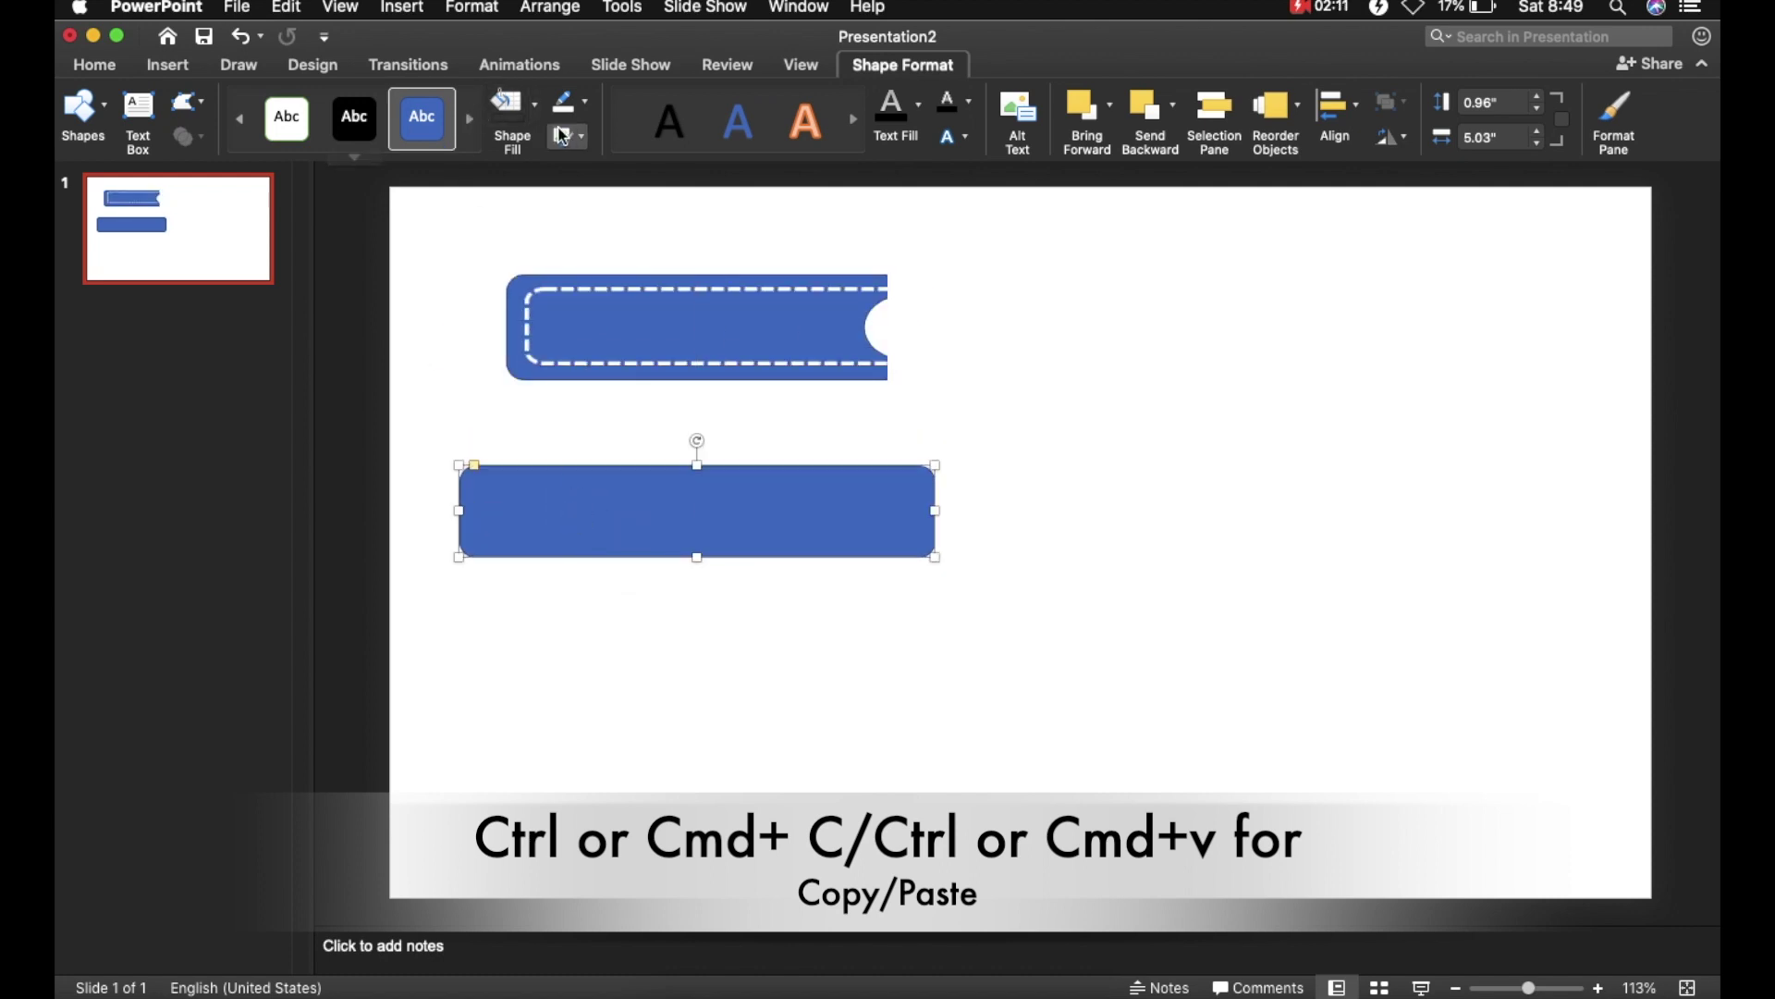
- Fill the new rounded rectangle with the theme green and remove its blue outline
{"action": "left_click", "coordinate": [538, 107]}
{"action": "left_click", "coordinate": [695, 219]}
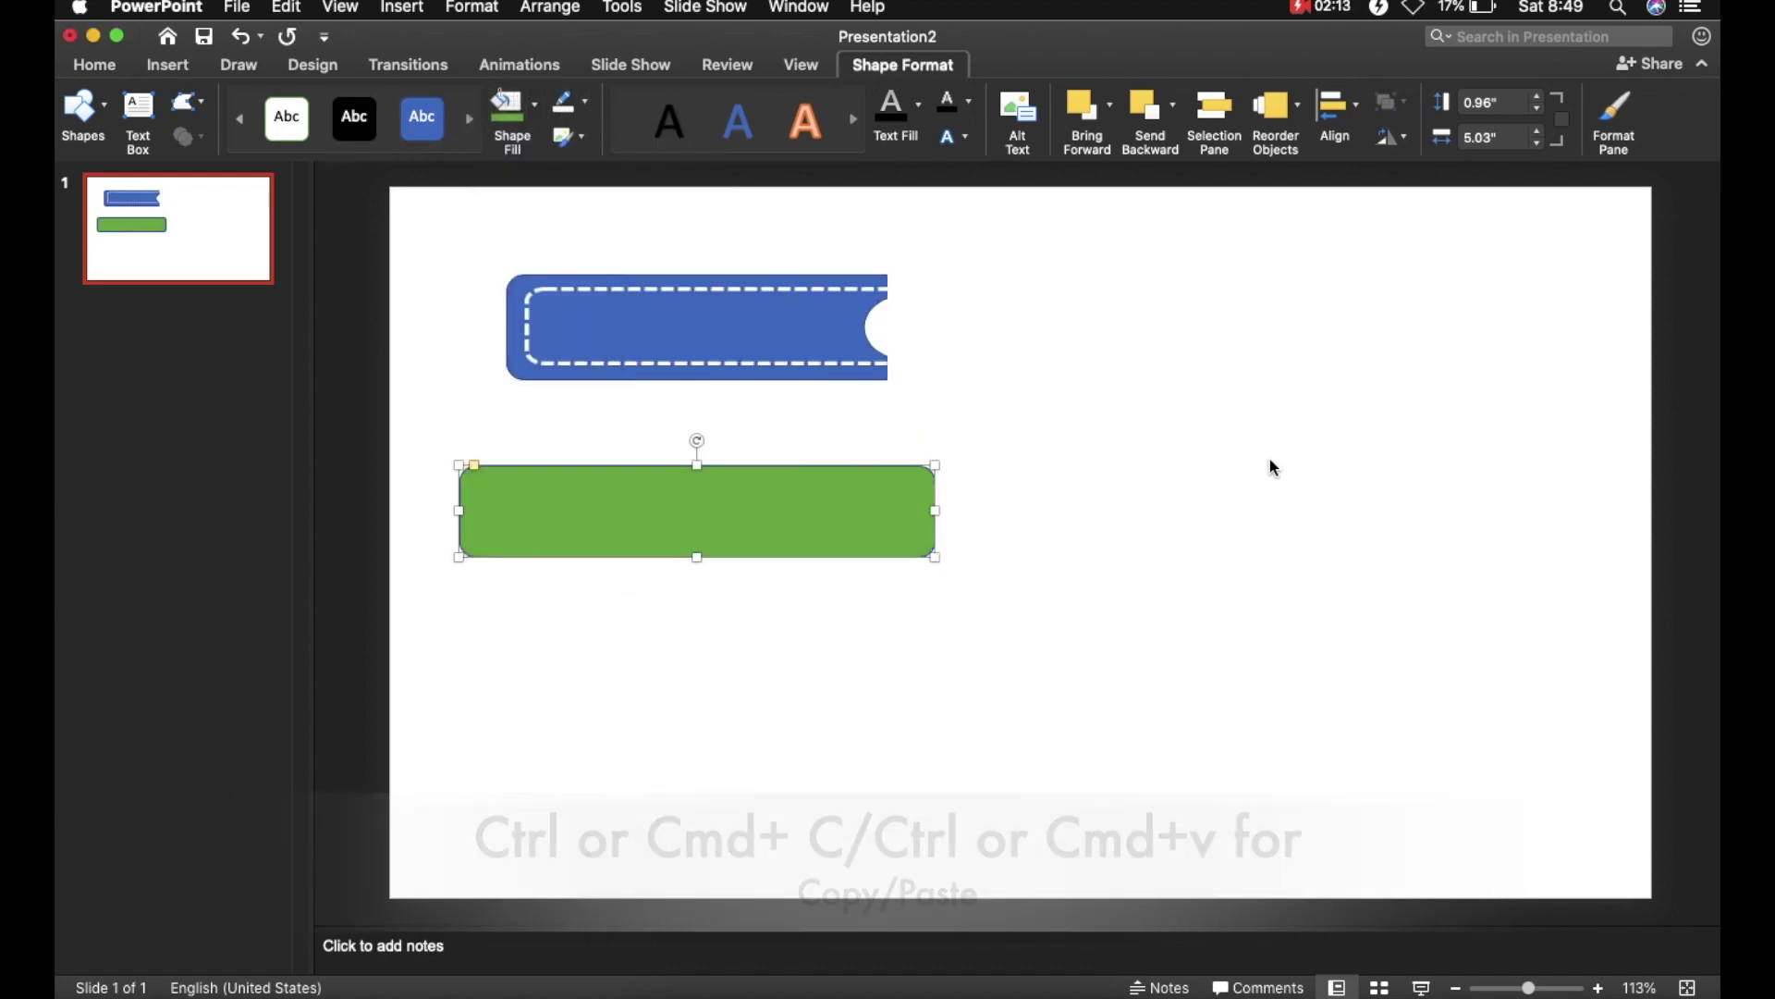
{"action": "left_click", "coordinate": [590, 116]}
{"action": "left_click", "coordinate": [974, 389]}
{"action": "left_click", "coordinate": [975, 389]}
{"action": "left_click", "coordinate": [884, 503]}
{"action": "left_click", "coordinate": [872, 397]}
{"action": "left_click", "coordinate": [602, 277]}
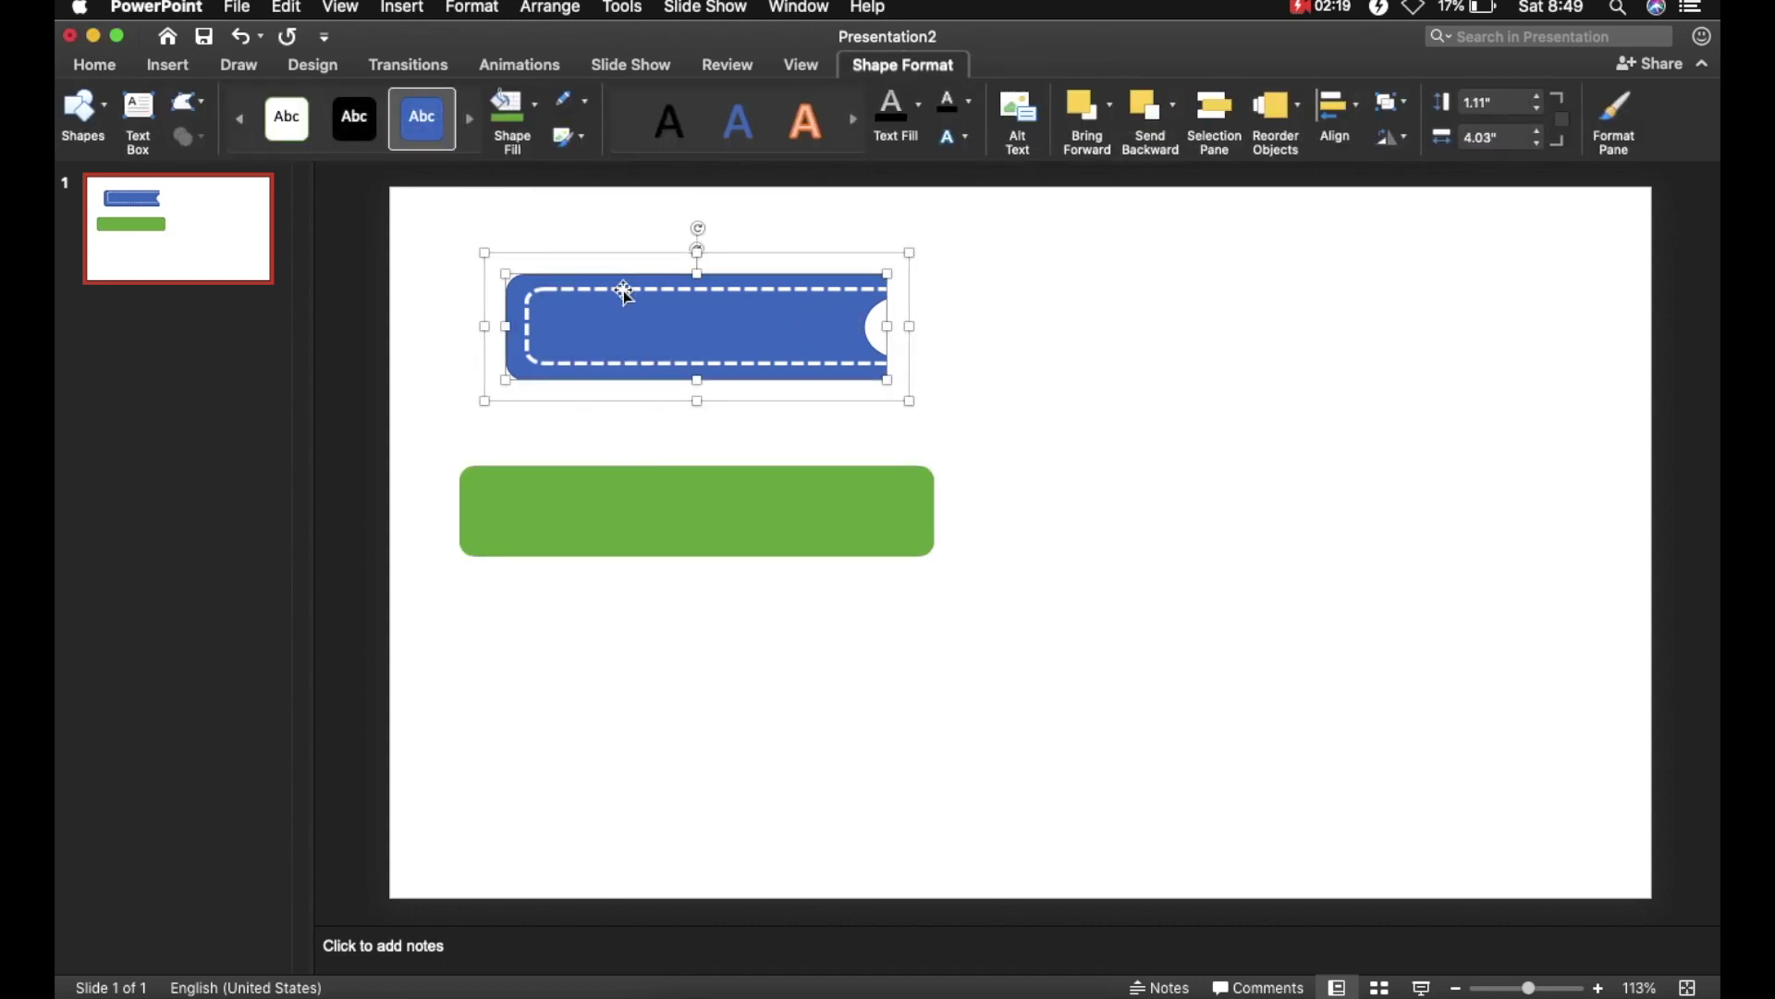
{"action": "left_click", "coordinate": [975, 496]}
- Duplicate the green rounded rectangle and align the copy exactly over the original
{"action": "left_click", "coordinate": [891, 496]}
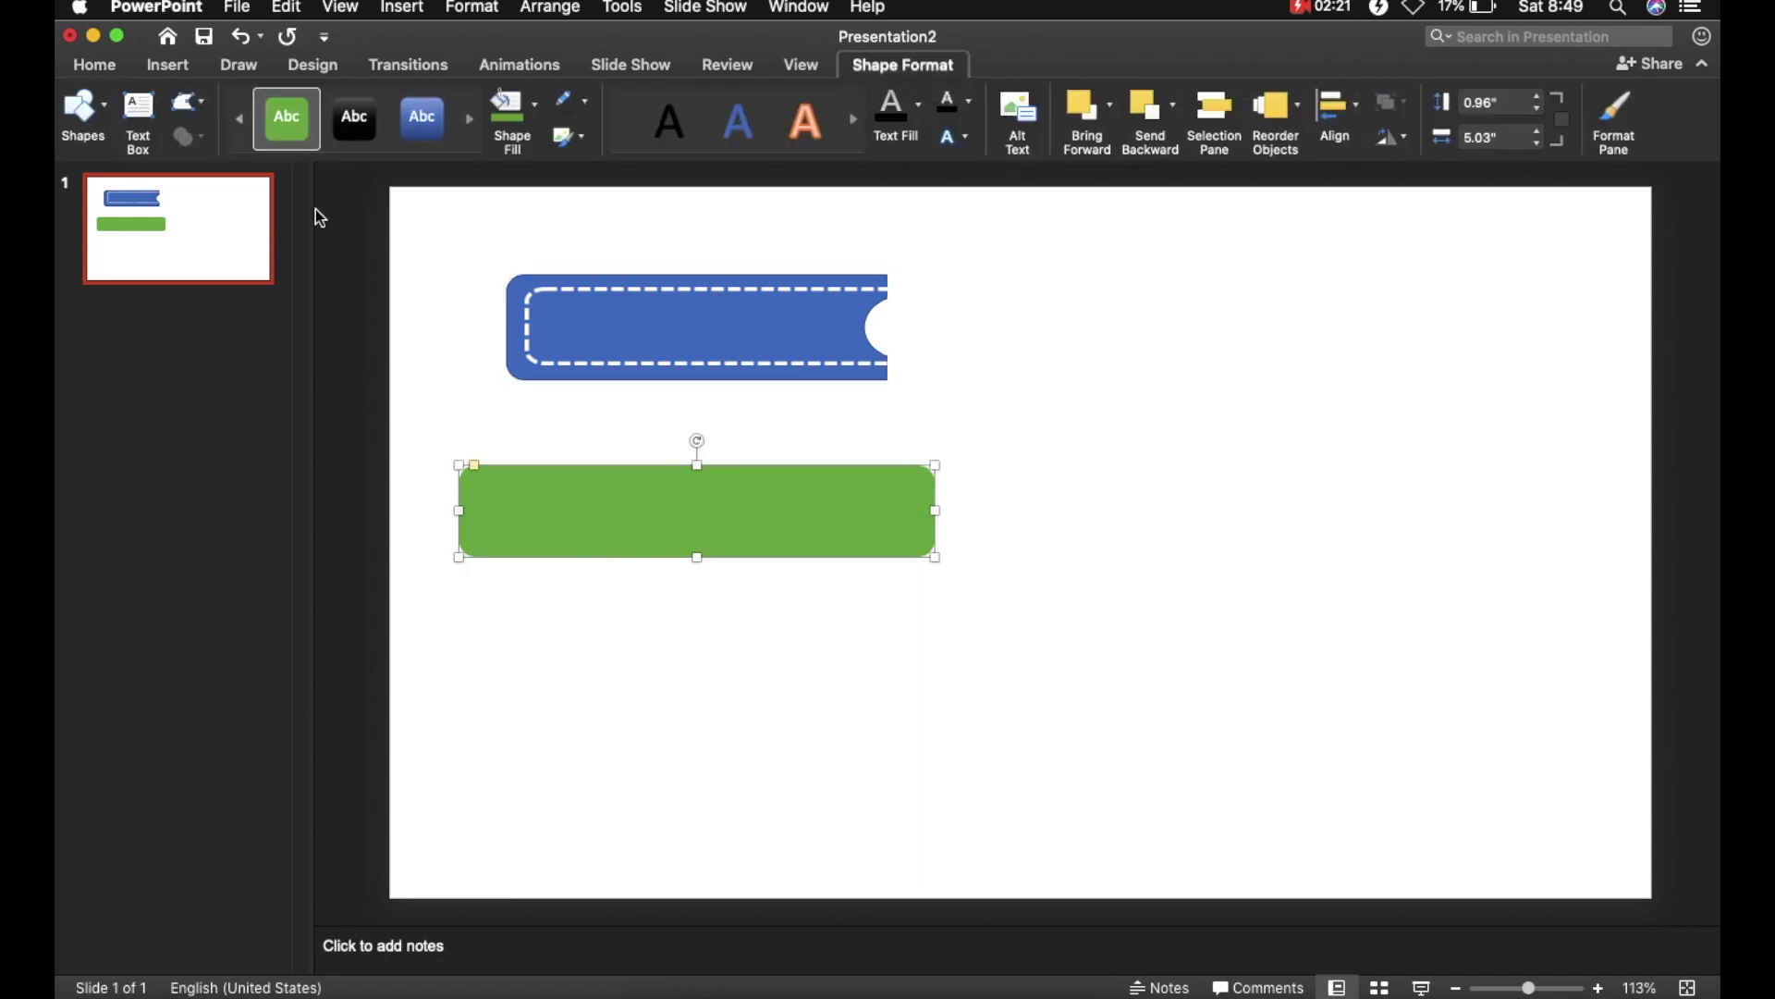
{"action": "key", "text": "super+c"}
{"action": "key", "text": "super+v"}
{"action": "mouse_move", "coordinate": [706, 491]}
{"action": "left_mouse_down"}
{"action": "mouse_move", "coordinate": [678, 506]}
{"action": "mouse_move", "coordinate": [691, 482]}
{"action": "left_mouse_up"}
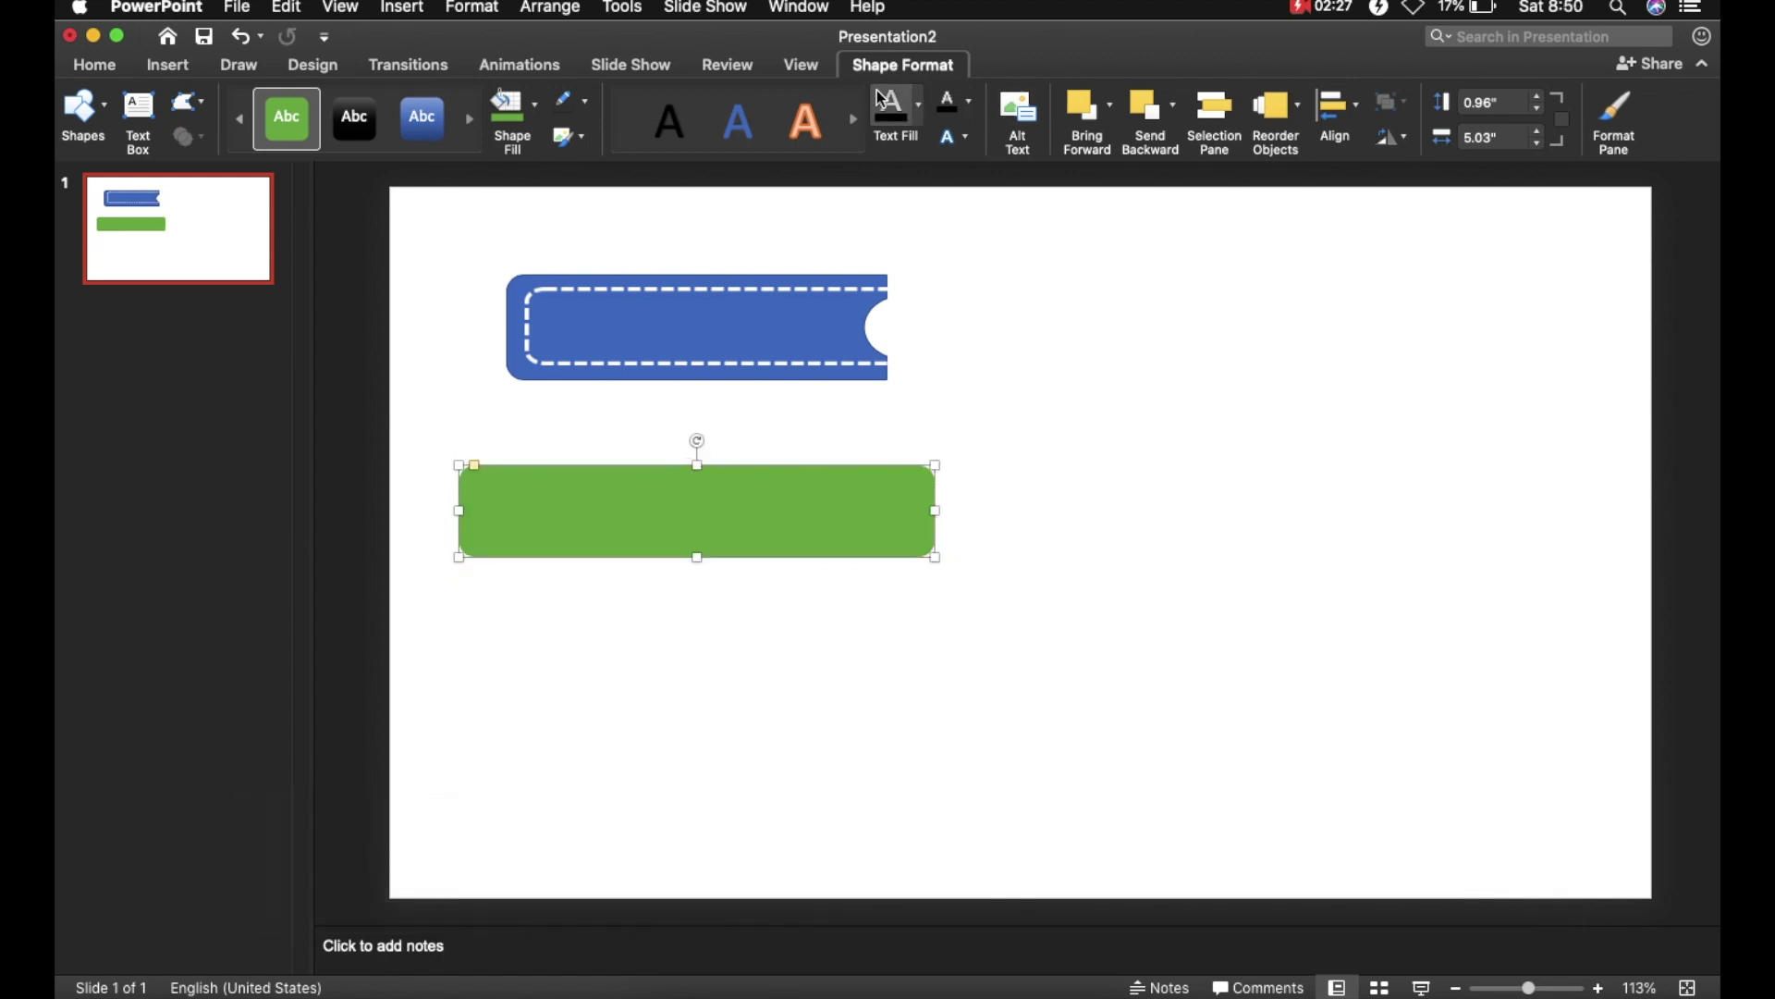
{"action": "left_click", "coordinate": [529, 107]}
{"action": "left_click", "coordinate": [675, 379]}
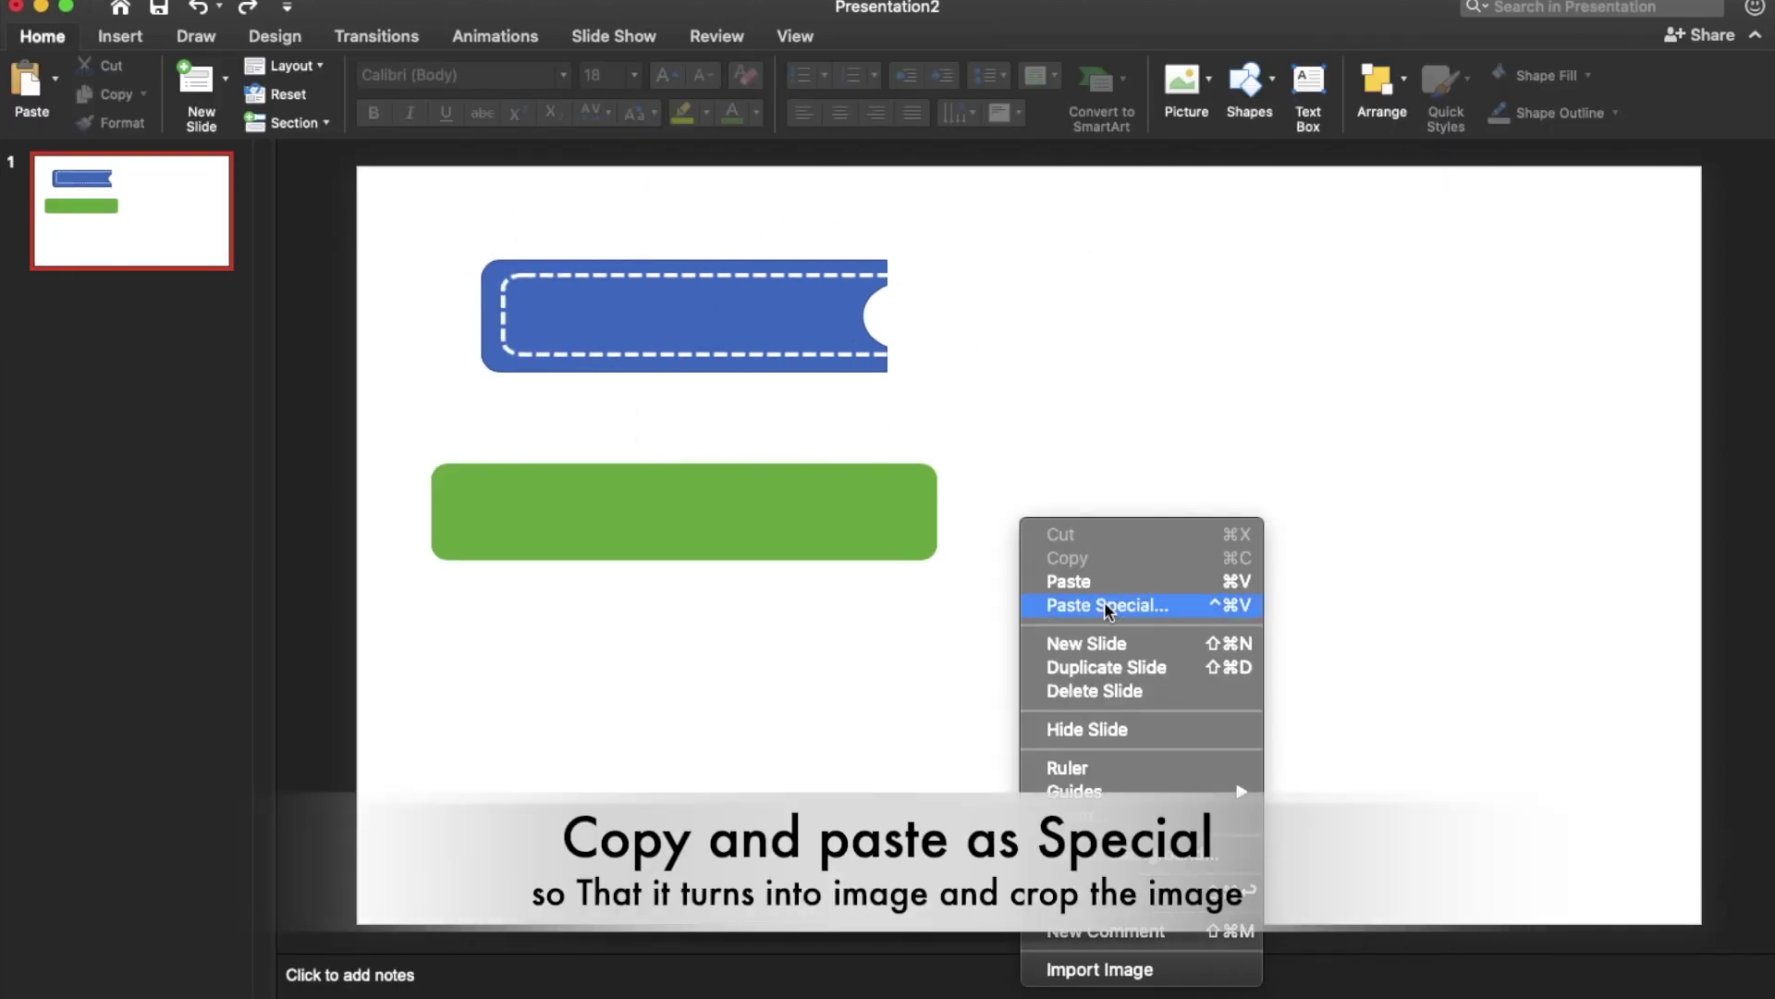
- Paste the copied bar onto the slide as a TIFF picture
{"action": "left_click", "coordinate": [1100, 602]}
{"action": "left_click", "coordinate": [712, 317]}
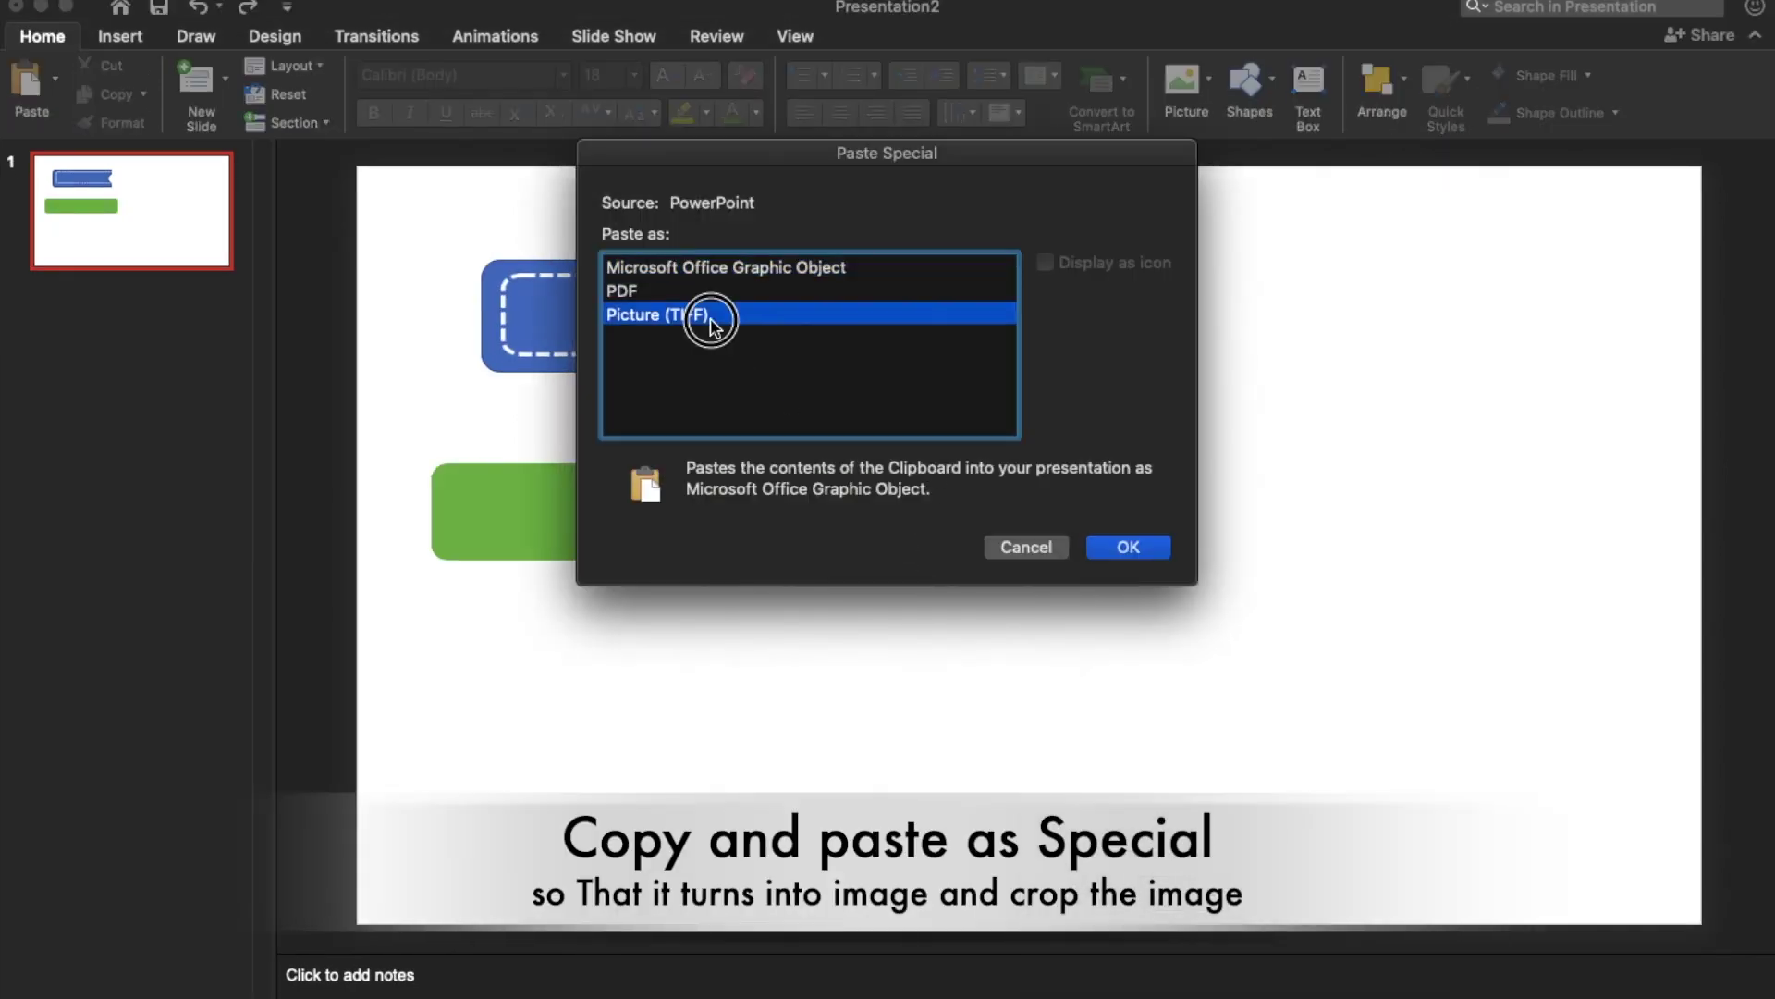
{"action": "left_click", "coordinate": [1129, 548]}
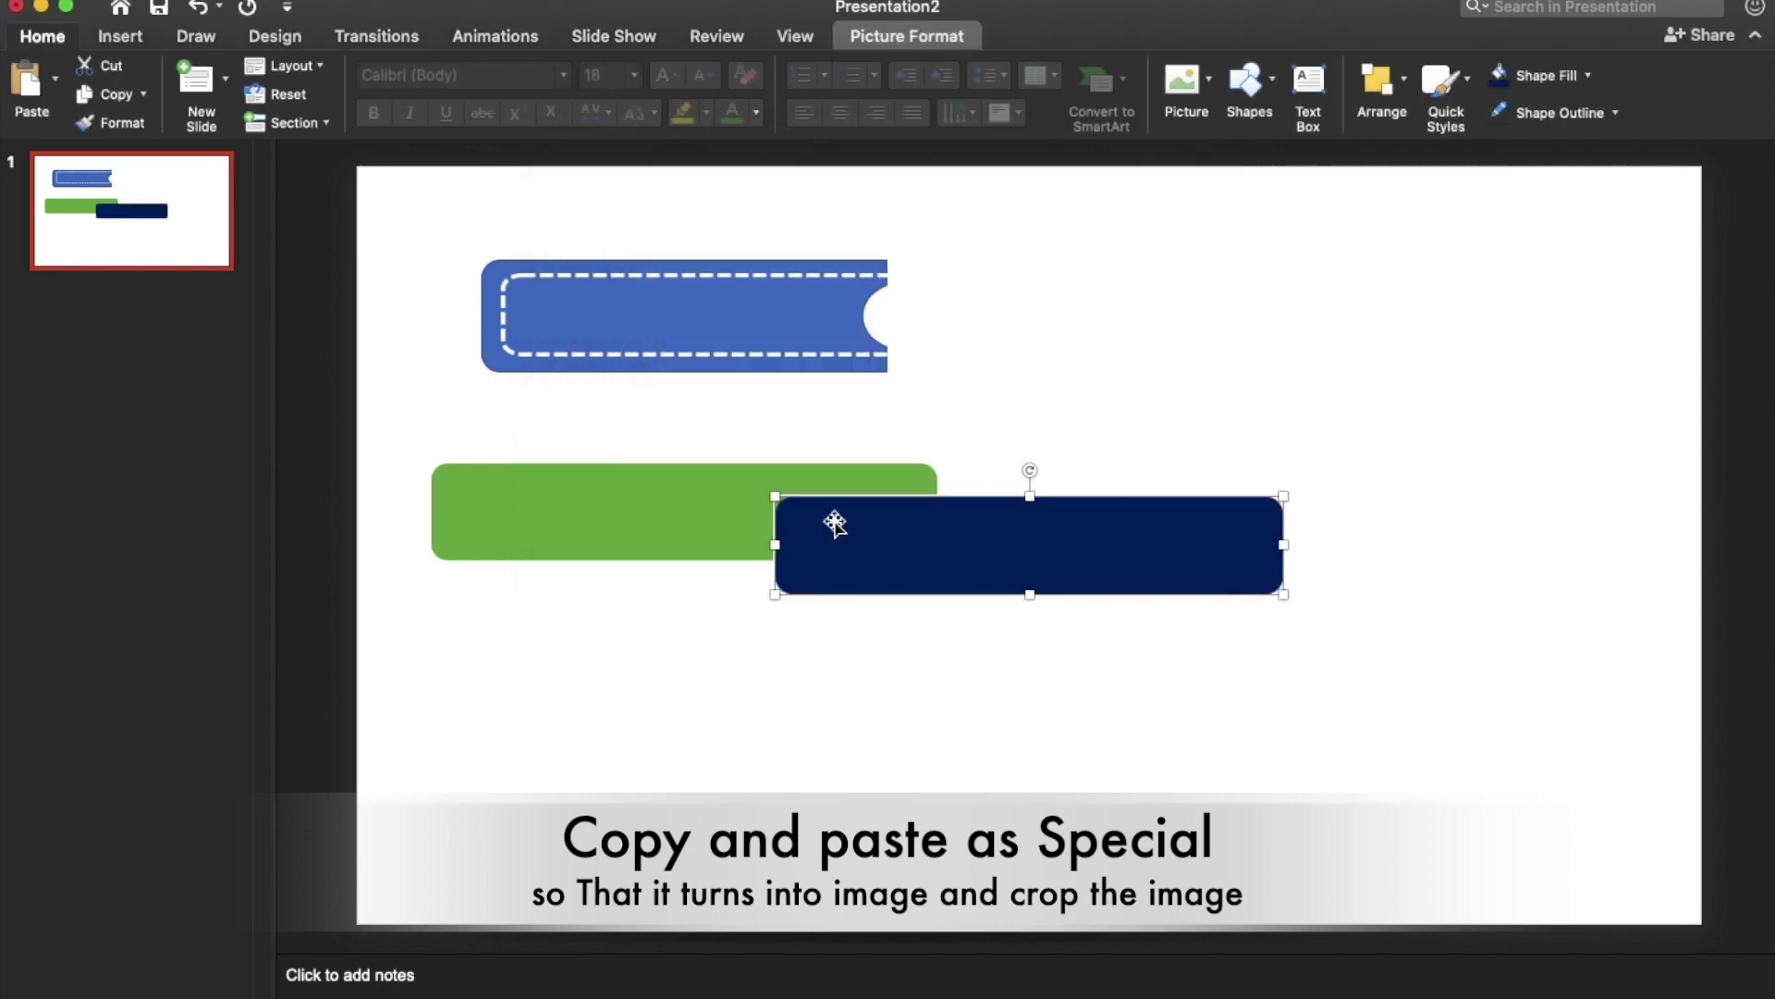
- Crop the navy picture to a narrow right-end strip and align it with the green bar's right end
{"action": "right_click", "coordinate": [888, 551]}
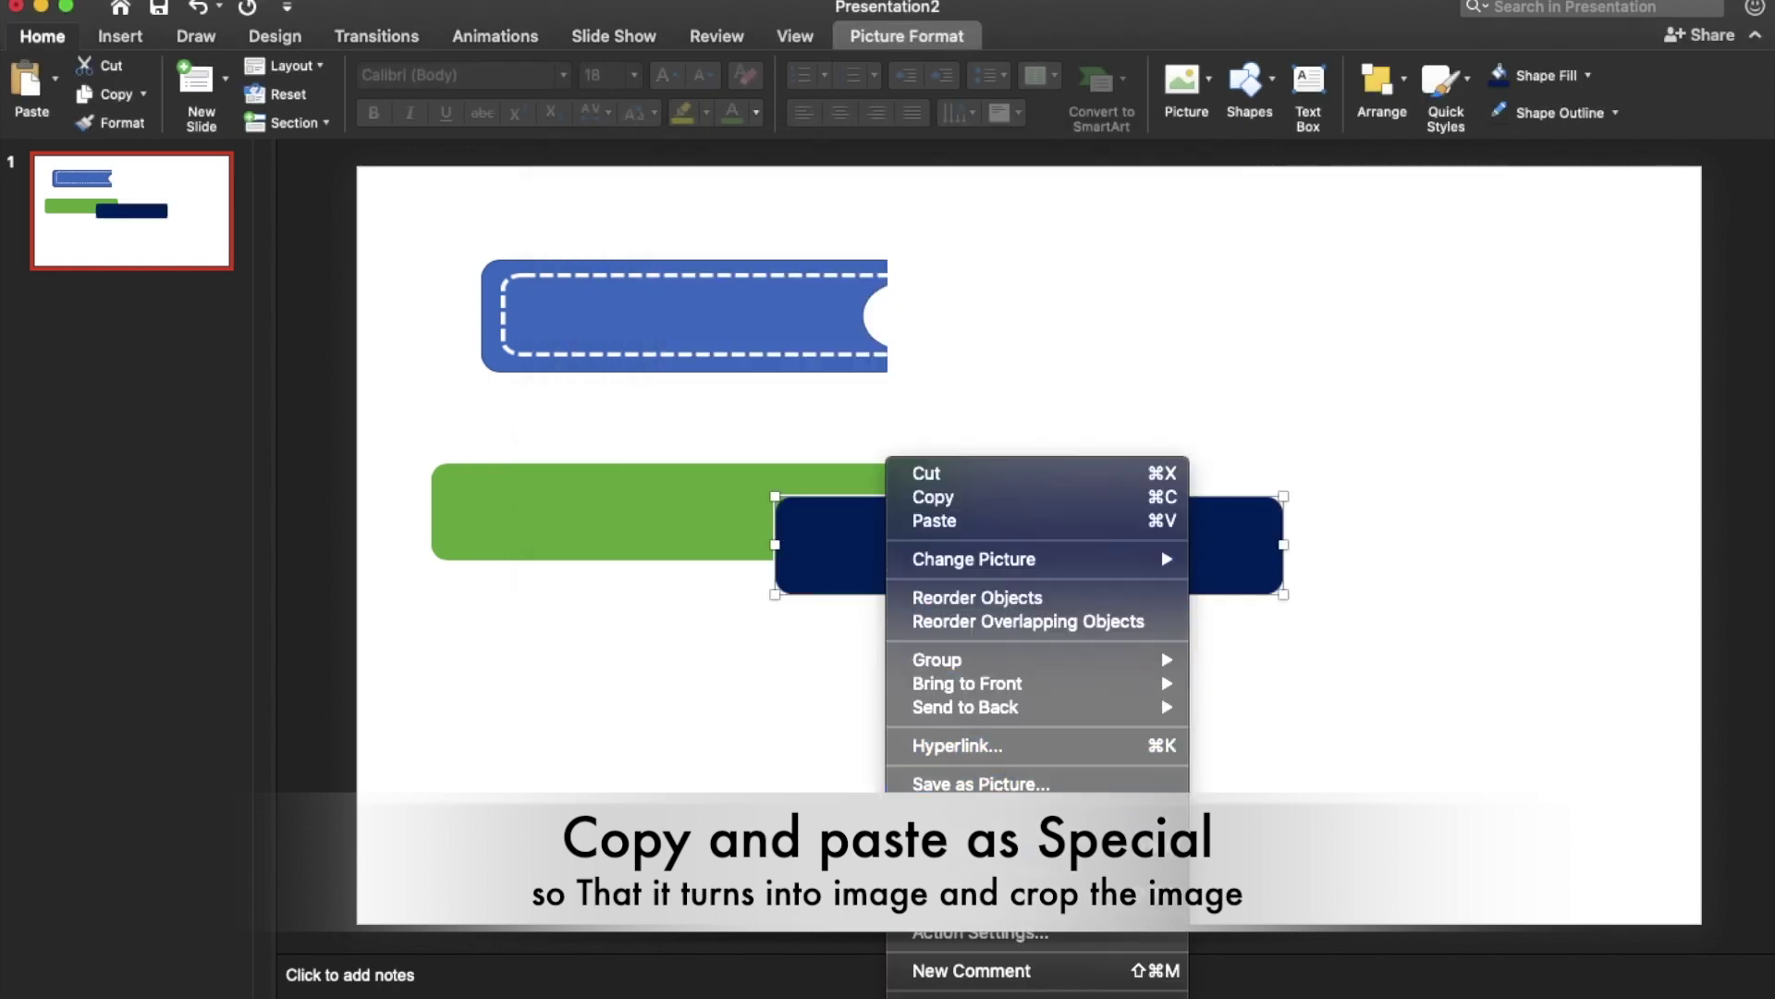
{"action": "left_click", "coordinate": [1008, 823]}
{"action": "left_click_drag", "start_coordinate": [777, 545], "coordinate": [927, 495]}
{"action": "left_click", "coordinate": [1407, 523]}
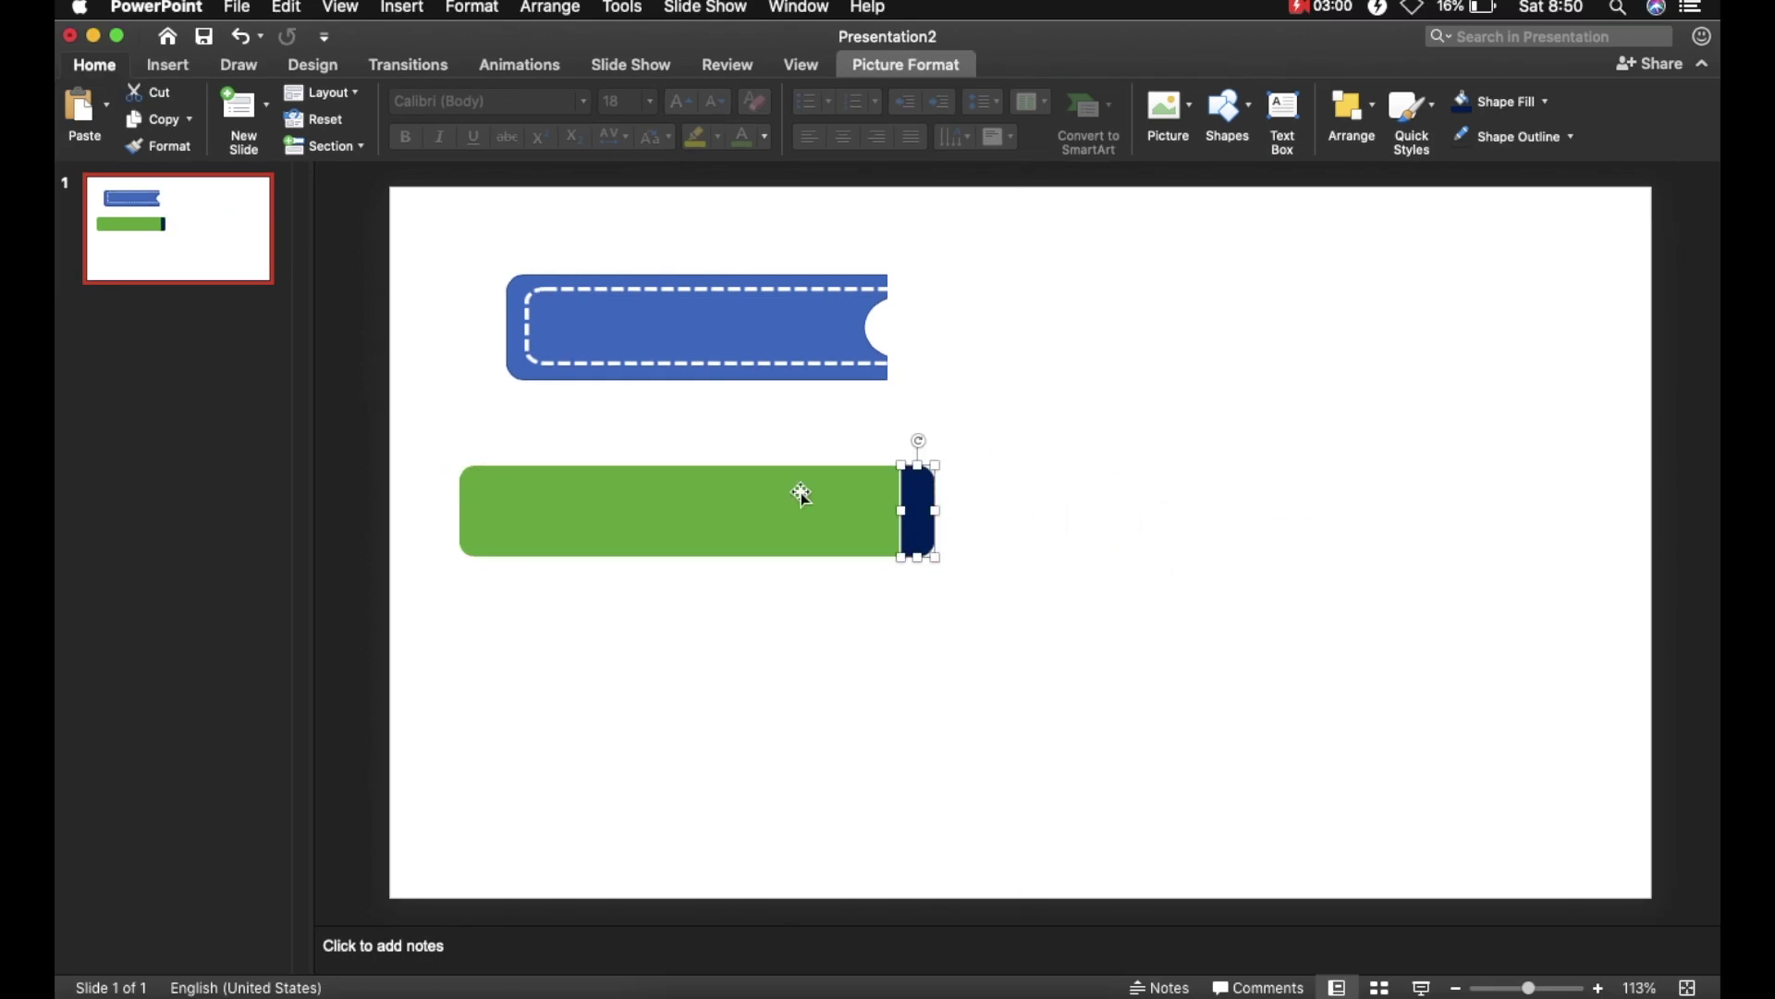
- Group the navy end strip with the green bar
{"action": "left_click", "coordinate": [800, 491], "text": "shift"}
{"action": "right_click", "coordinate": [801, 487]}
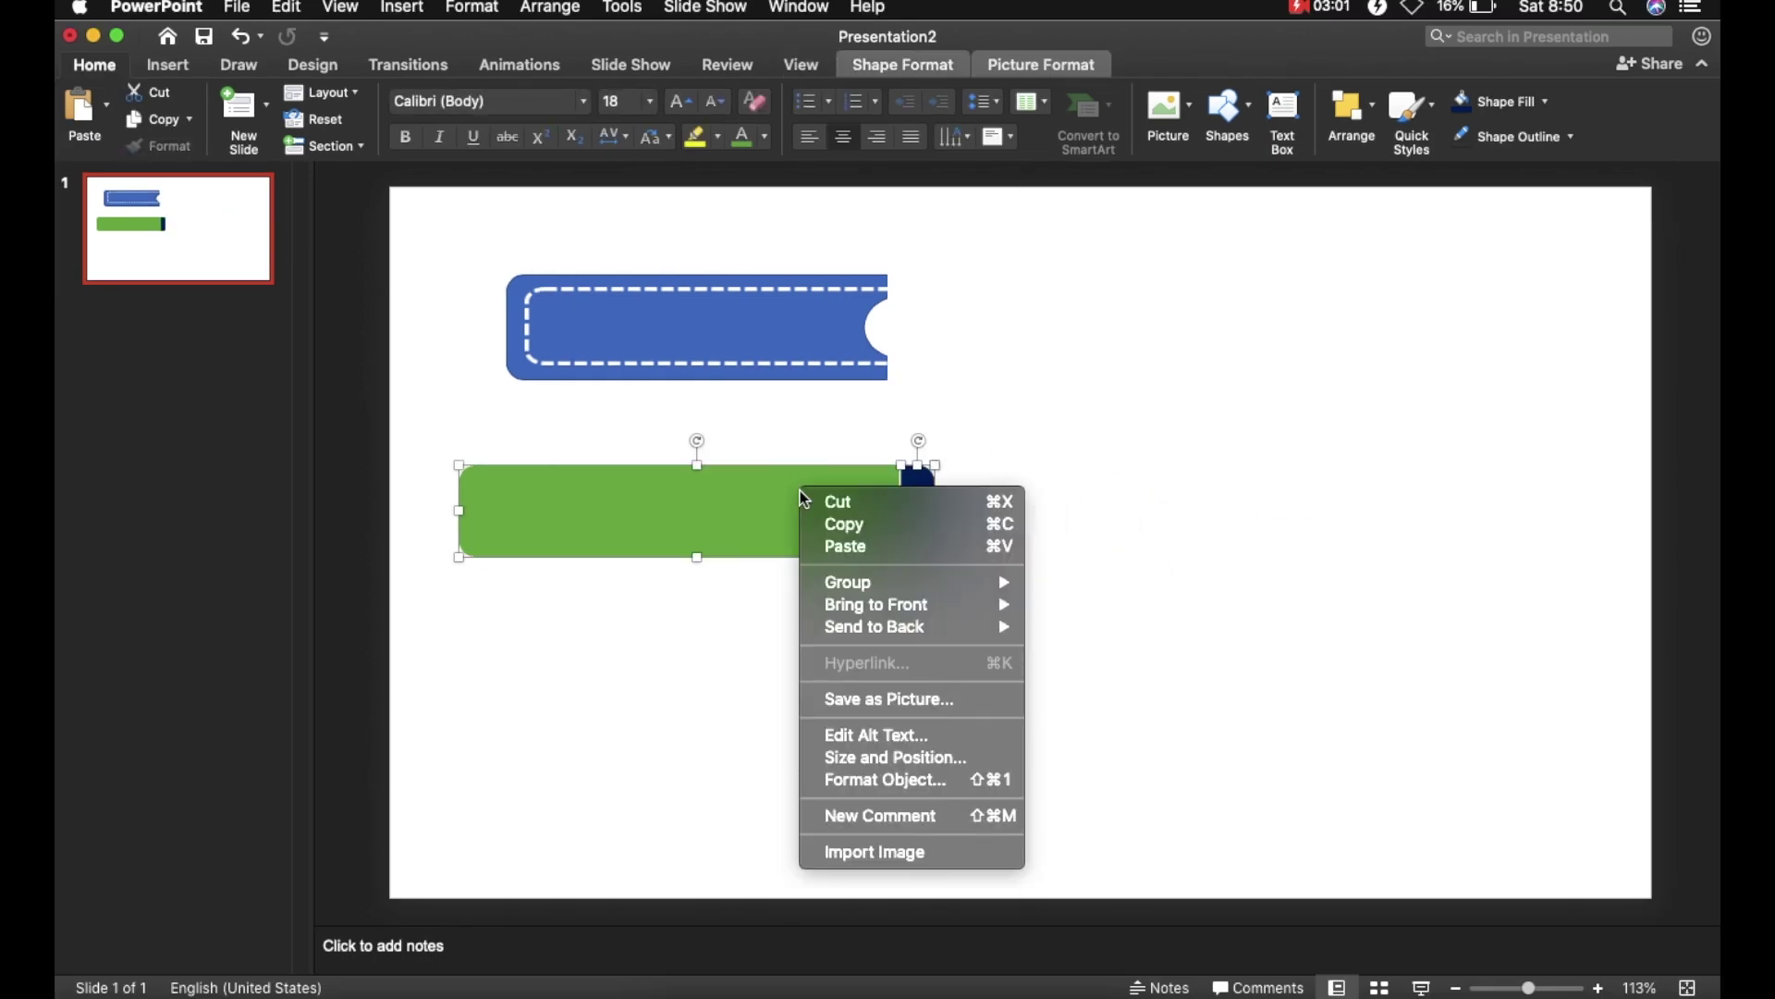
{"action": "mouse_move", "coordinate": [939, 584]}
{"action": "left_click", "coordinate": [1063, 583]}
{"action": "left_click", "coordinate": [1249, 535]}
- Try the green and navy group behind the blue bar and move it back below that bar
{"action": "left_click", "coordinate": [657, 522]}
{"action": "left_click_drag", "start_coordinate": [657, 522], "coordinate": [618, 321]}
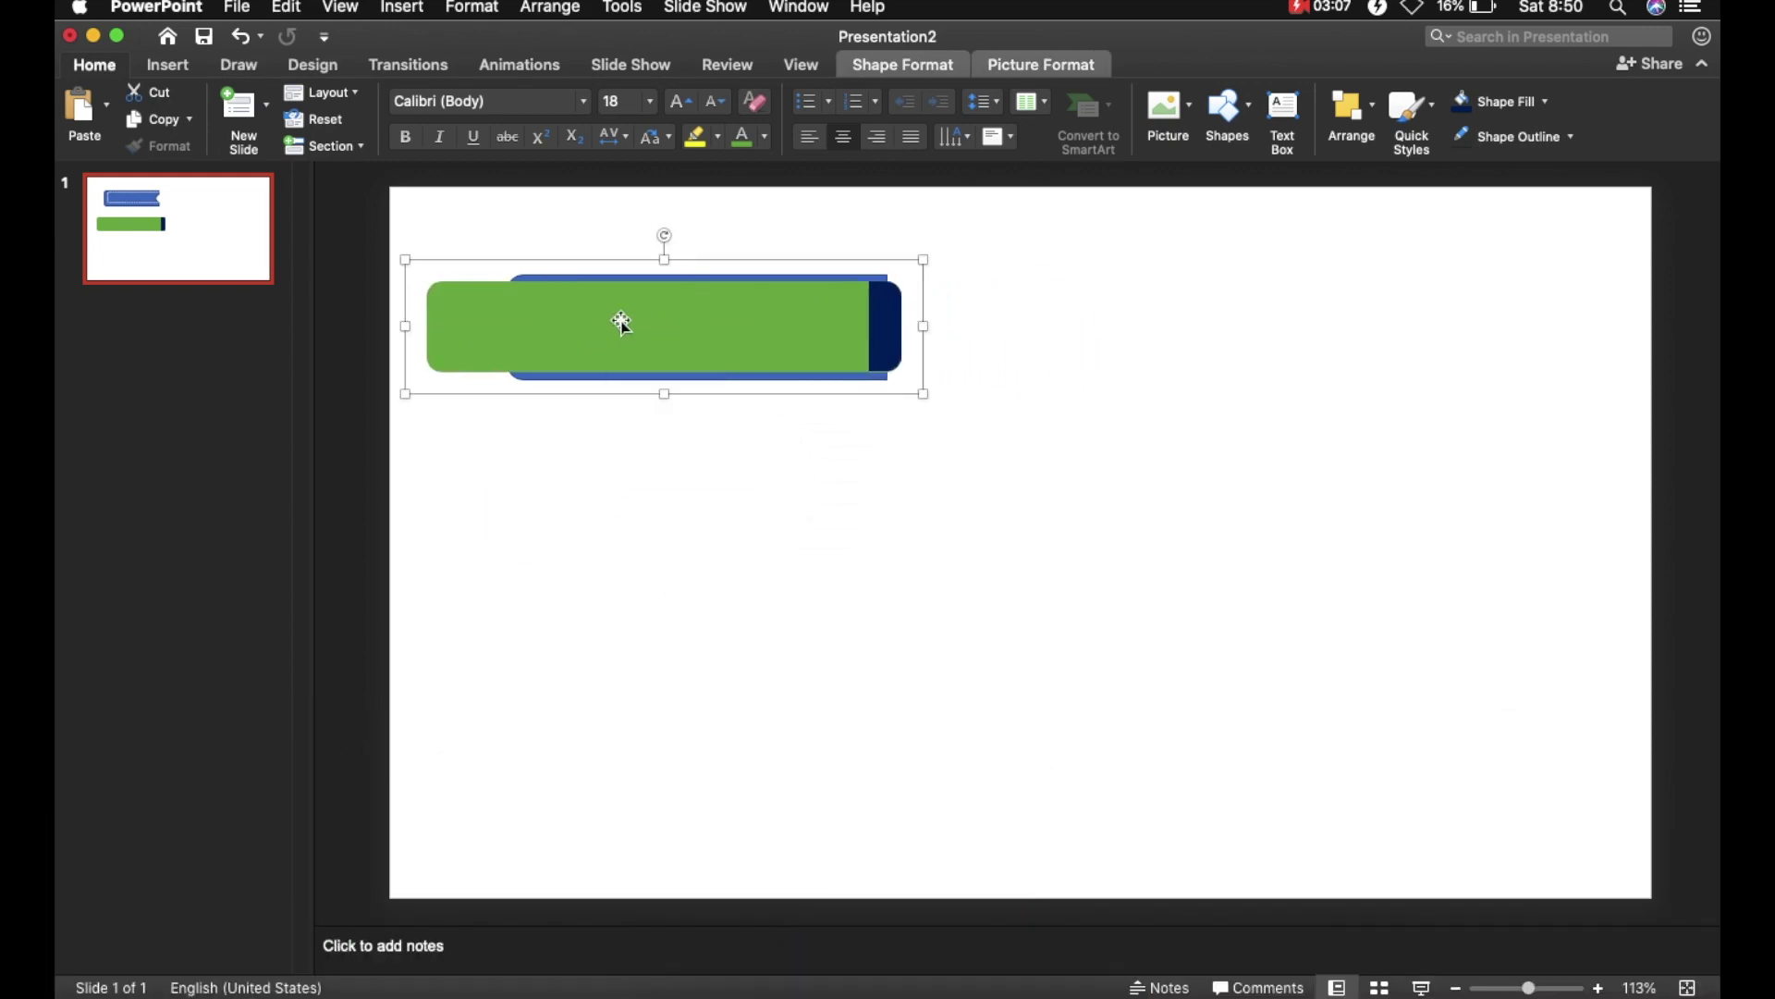
{"action": "right_click", "coordinate": [625, 328]}
{"action": "mouse_move", "coordinate": [740, 456]}
{"action": "left_click", "coordinate": [911, 459]}
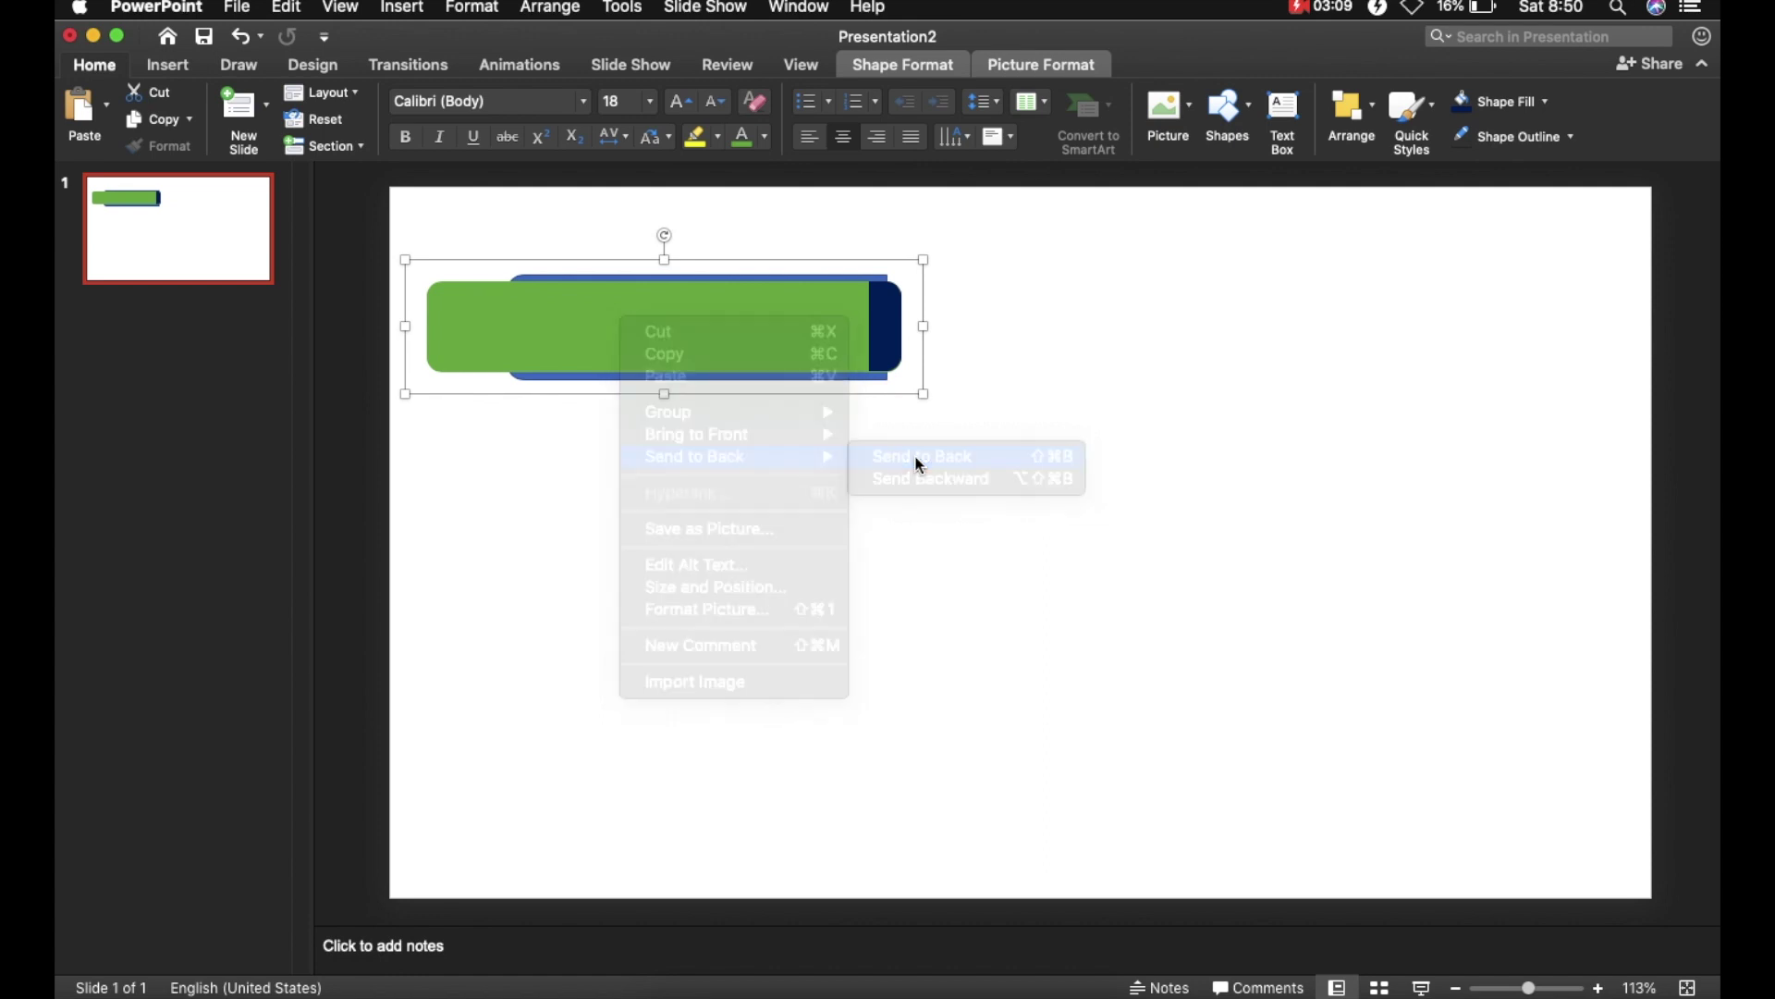
{"action": "left_click_drag", "start_coordinate": [460, 338], "coordinate": [454, 333]}
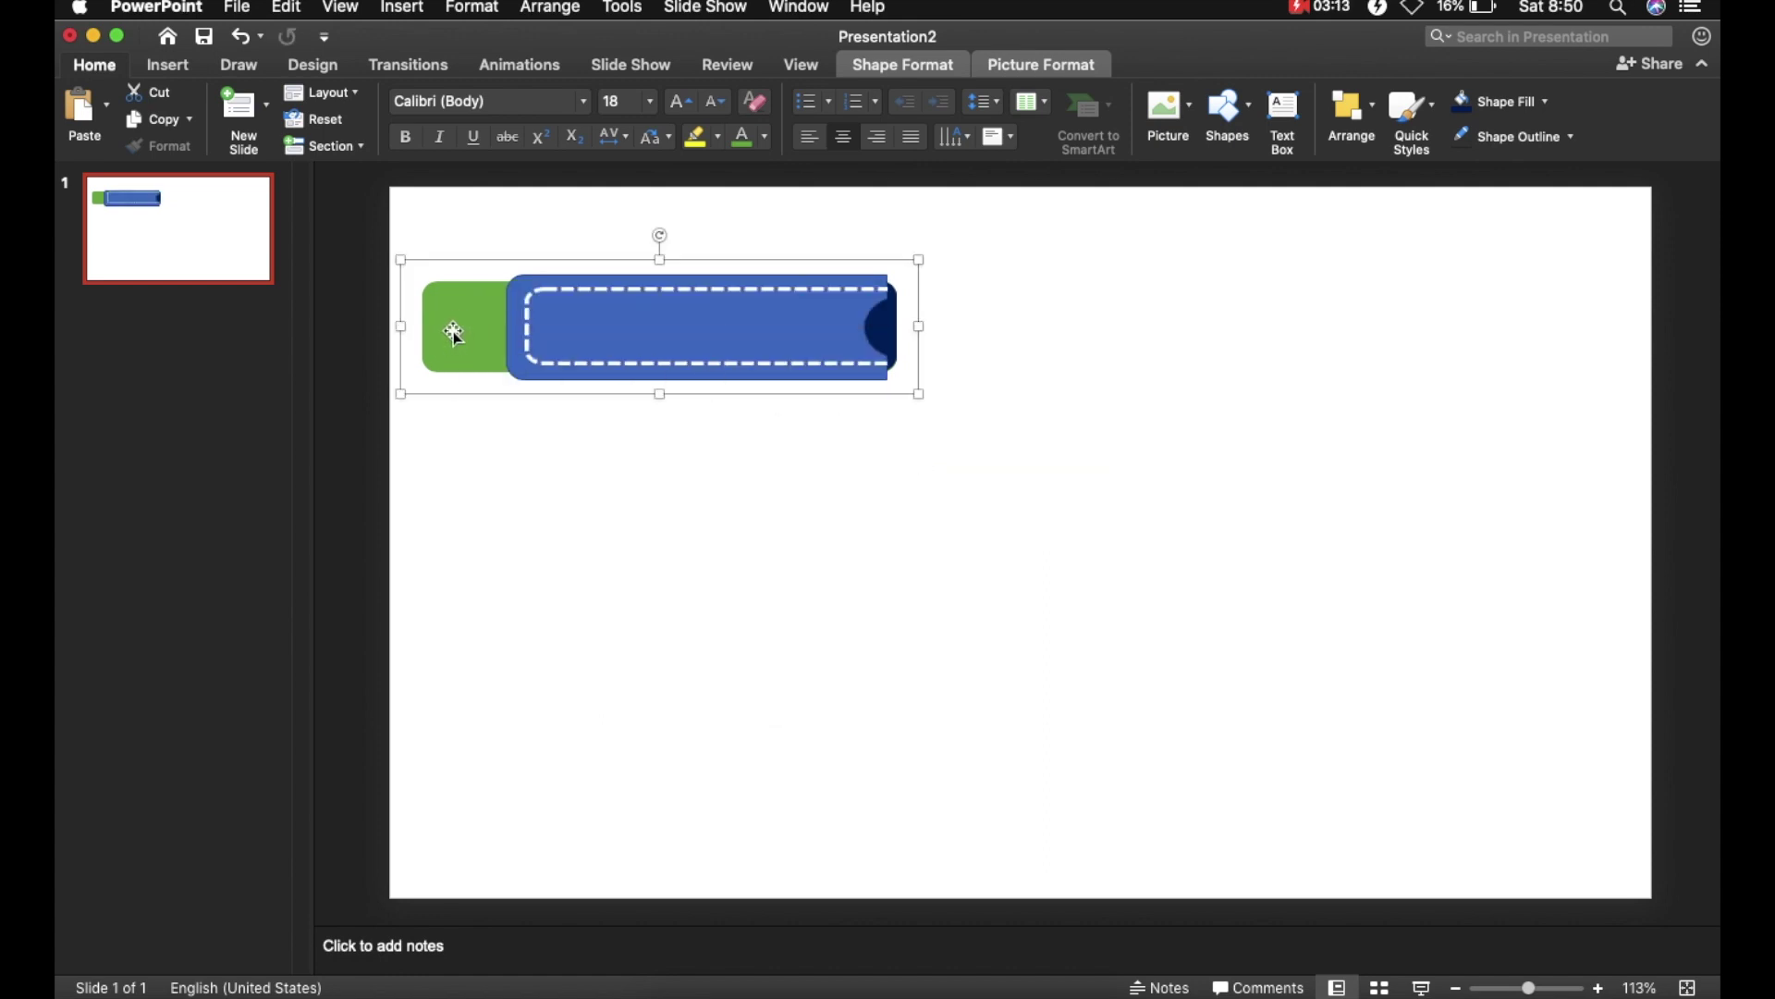
{"action": "left_click_drag", "start_coordinate": [456, 331], "coordinate": [512, 547]}
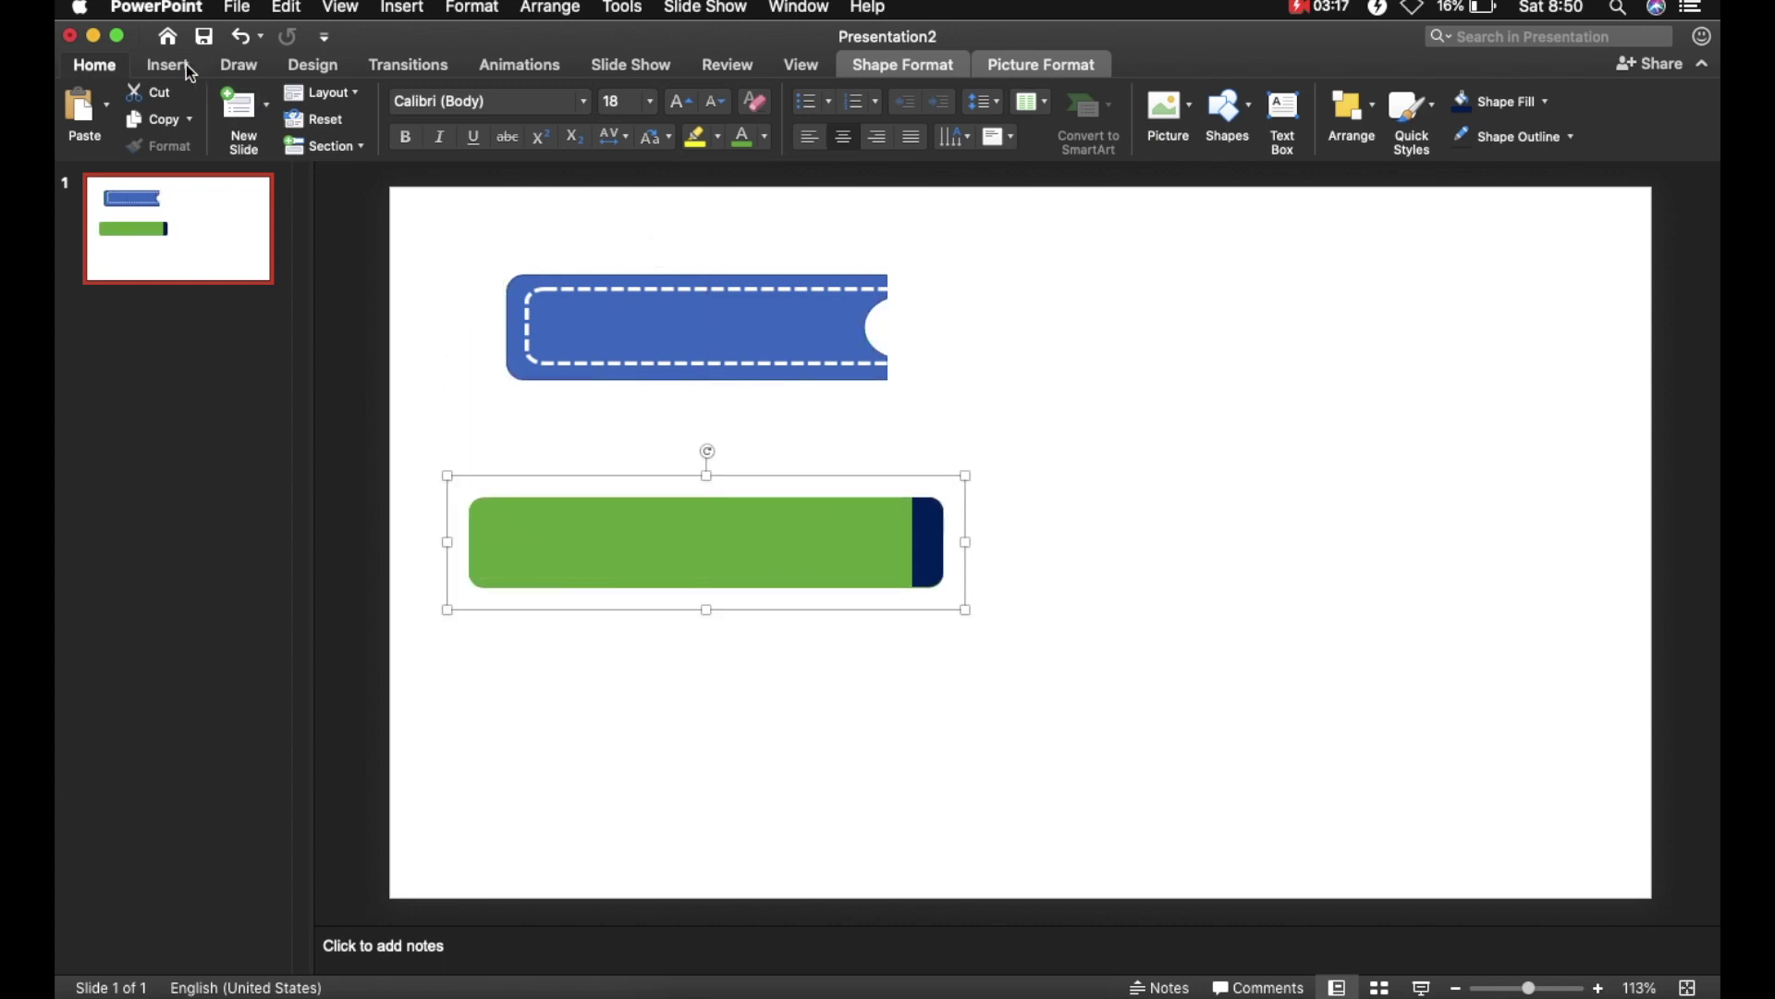
- Insert a text box reading "01" to the right of the bars and format it as Arial Bold, size 20
{"action": "left_click", "coordinate": [188, 68]}
{"action": "left_click", "coordinate": [1072, 118]}
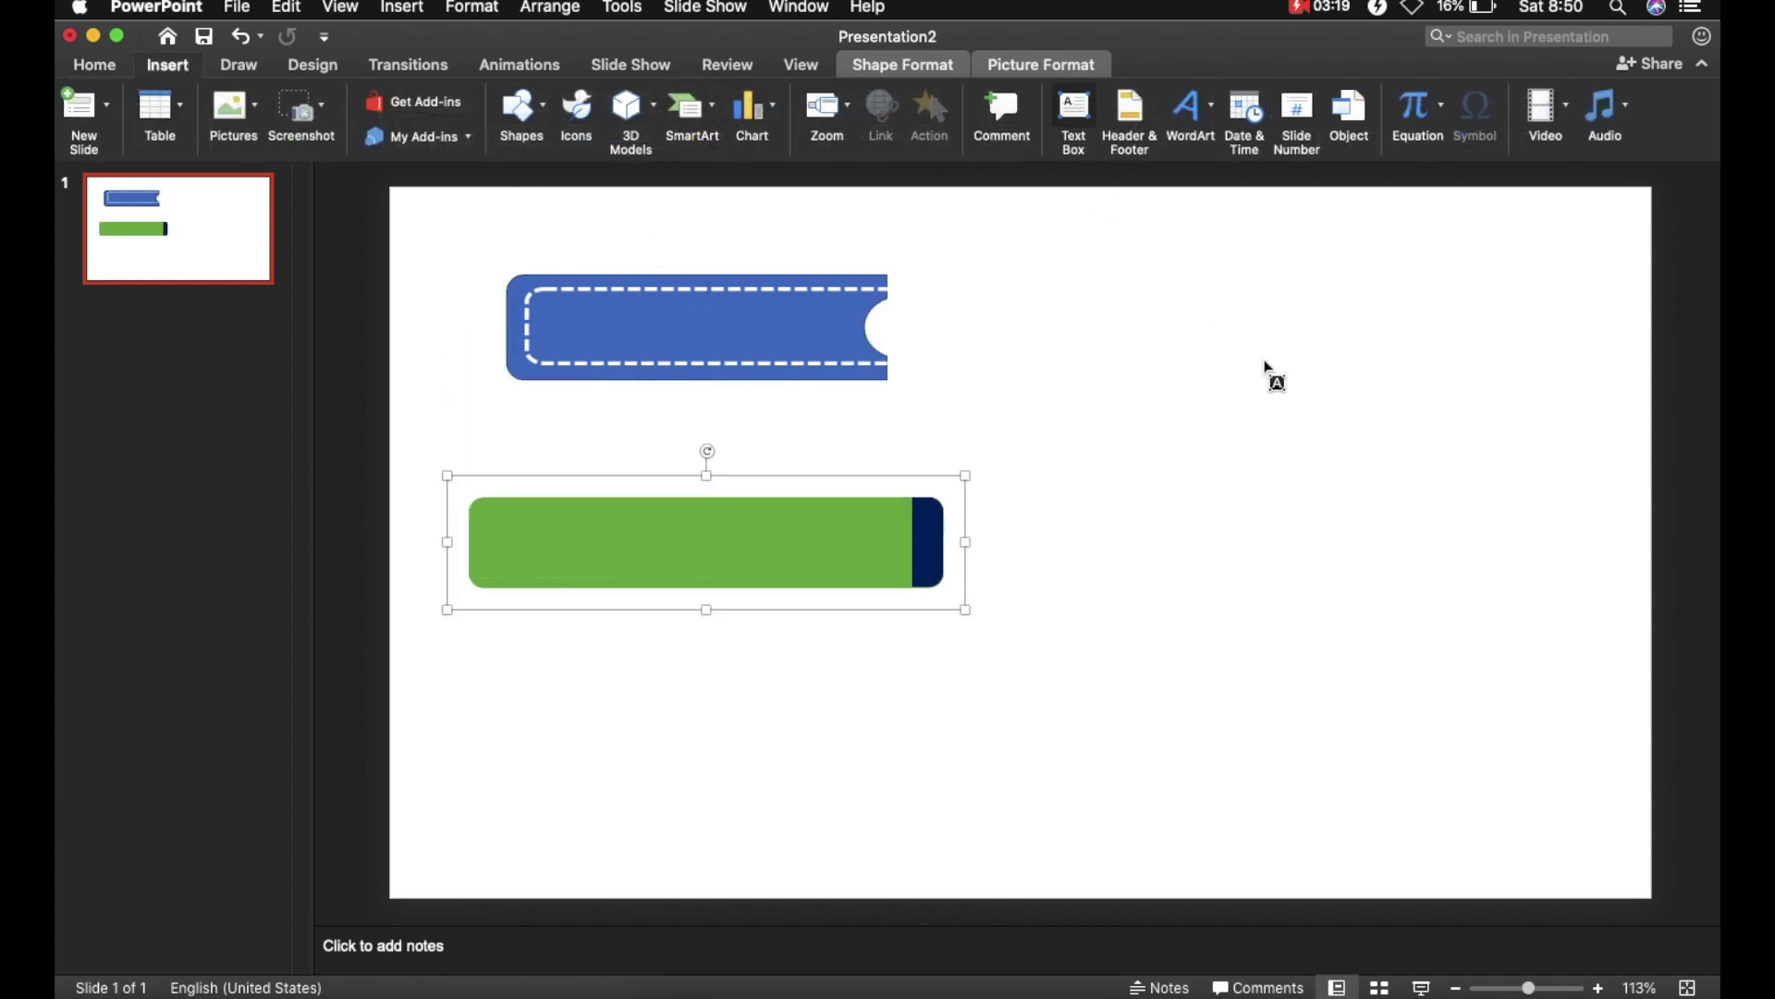
{"action": "left_click", "coordinate": [1267, 366]}
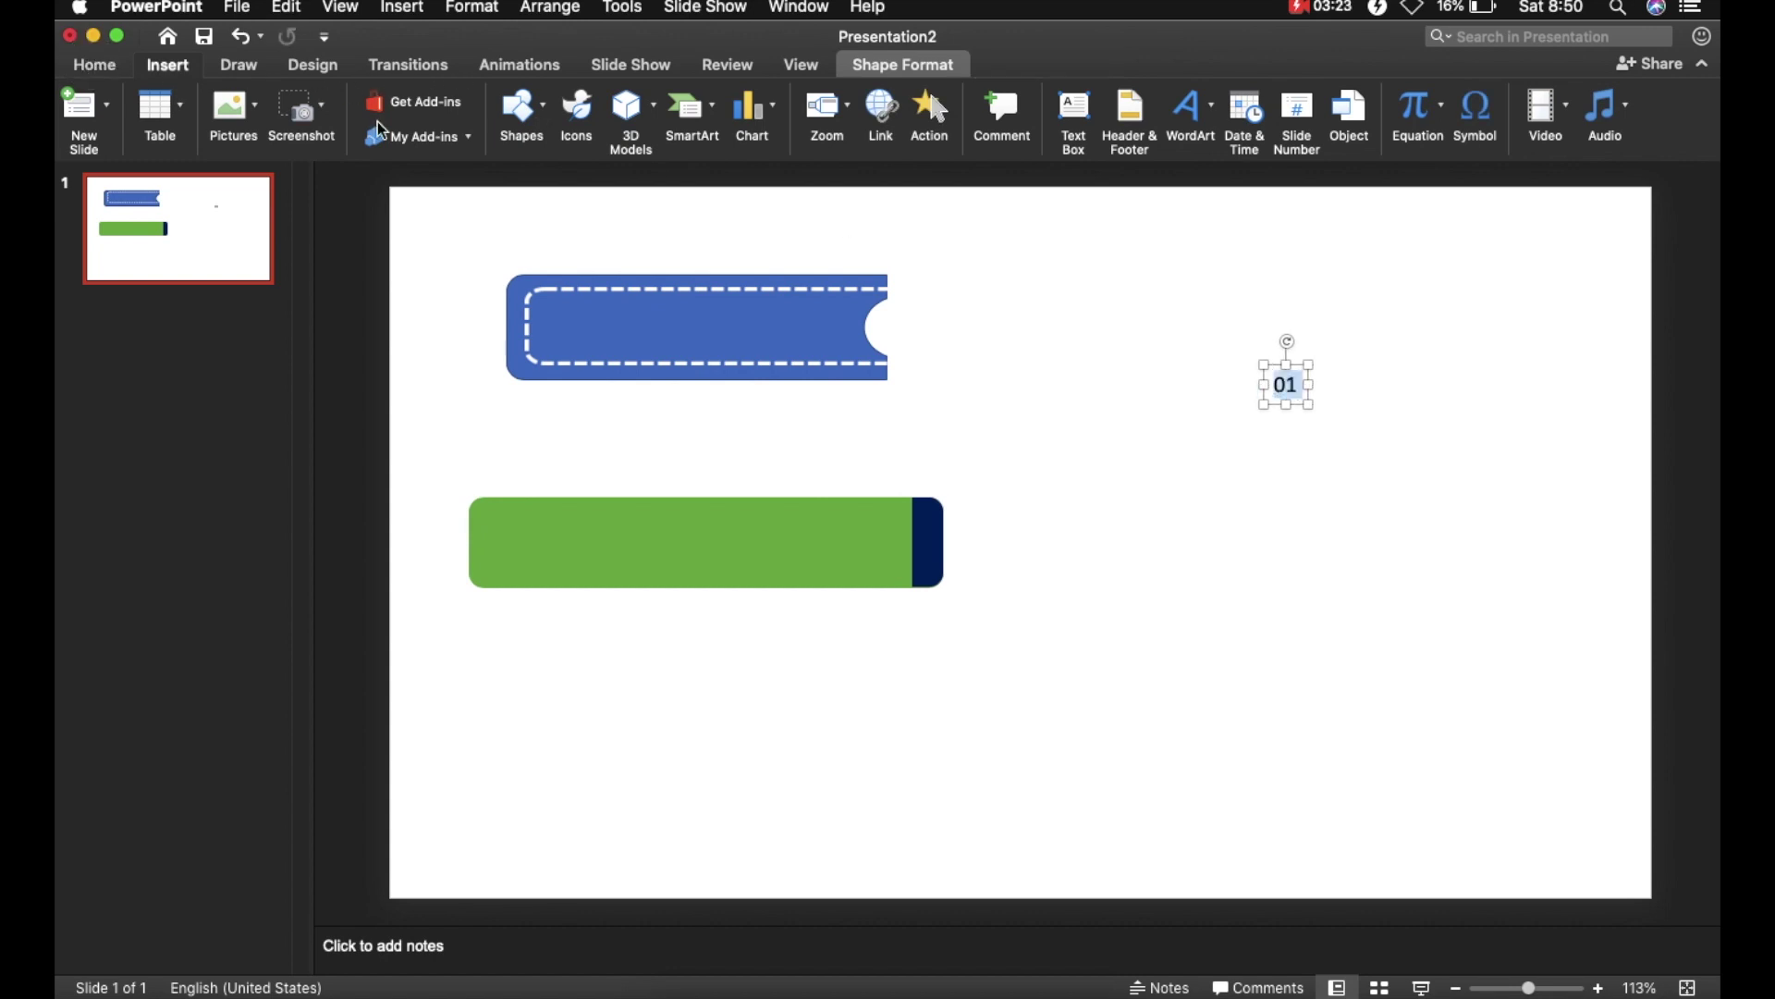
{"action": "left_click", "coordinate": [94, 66]}
{"action": "left_click", "coordinate": [680, 103]}
{"action": "left_click", "coordinate": [582, 100]}
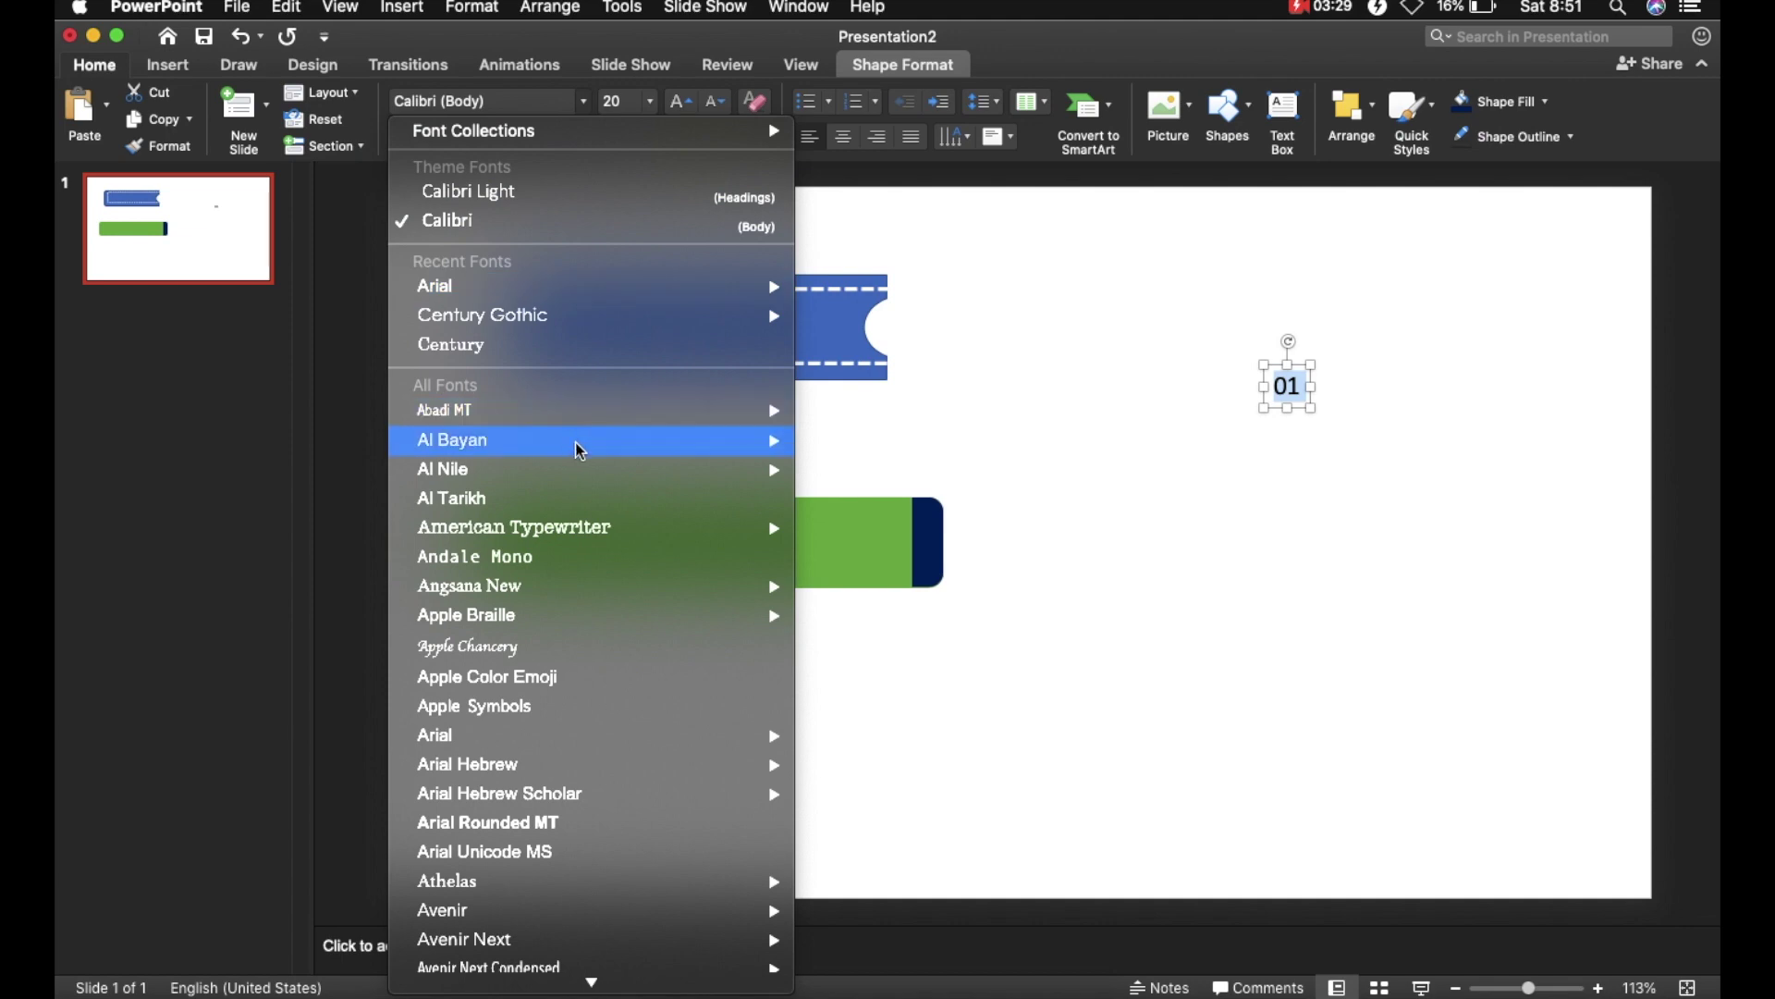
{"action": "mouse_move", "coordinate": [638, 737]}
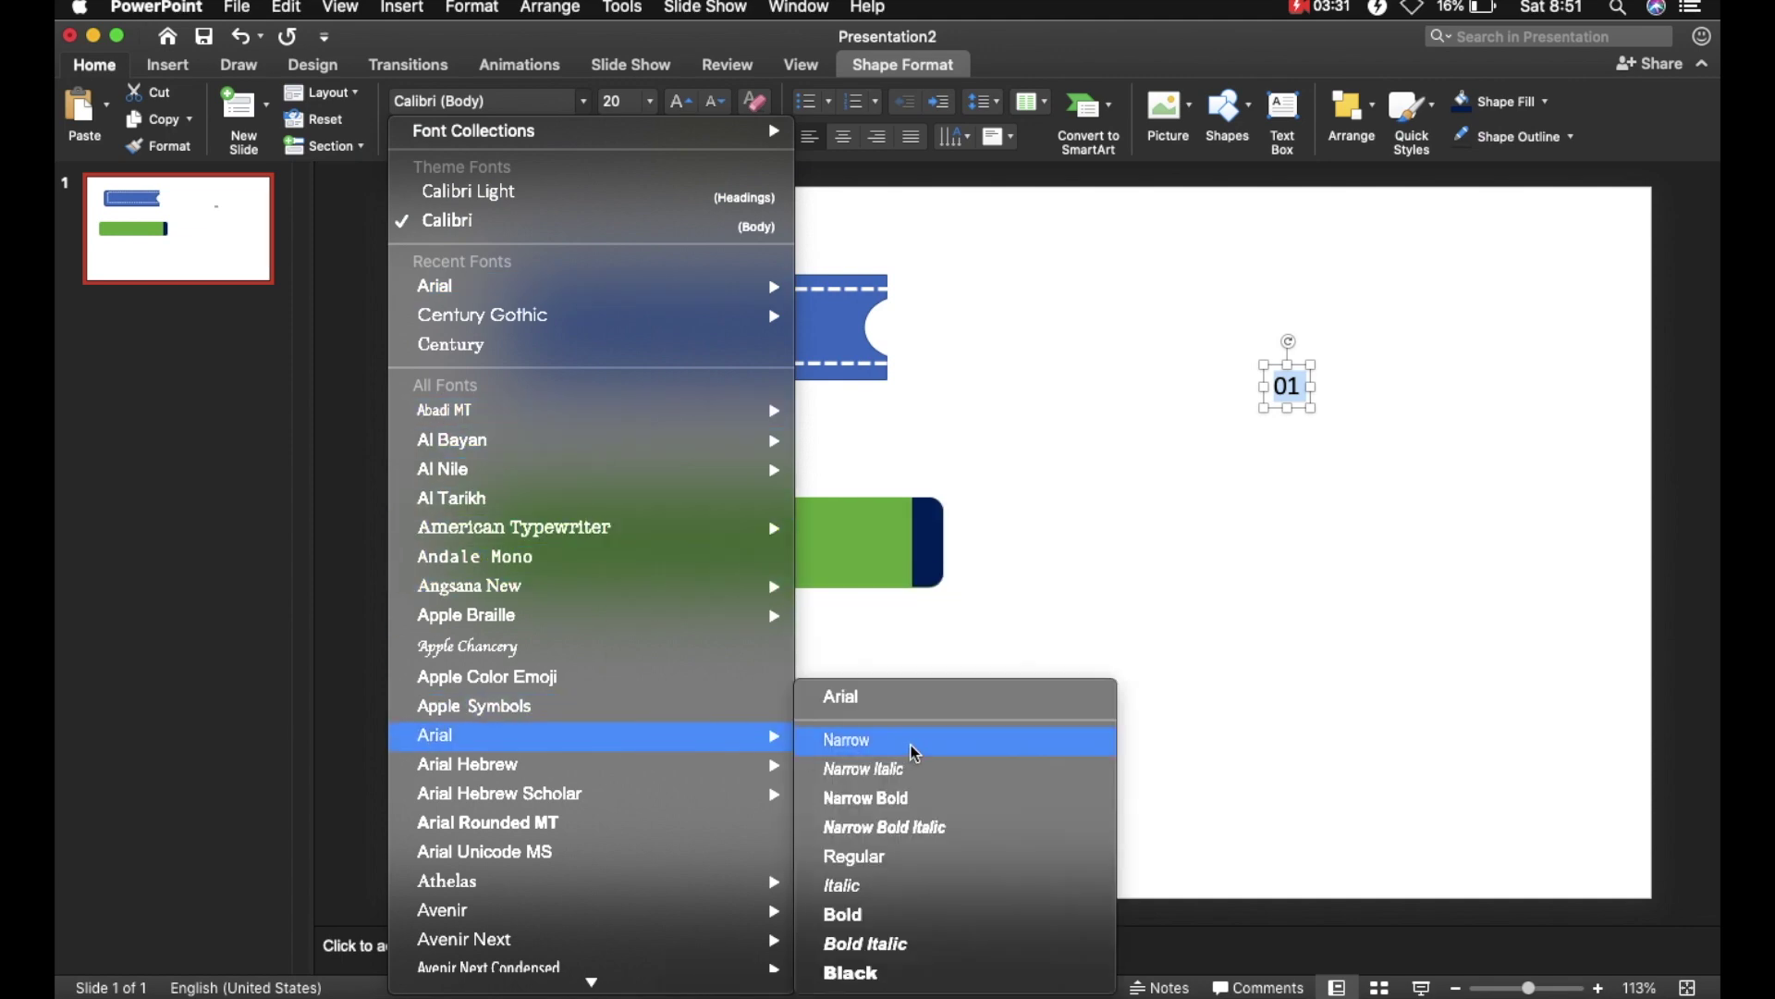
{"action": "left_click", "coordinate": [892, 914]}
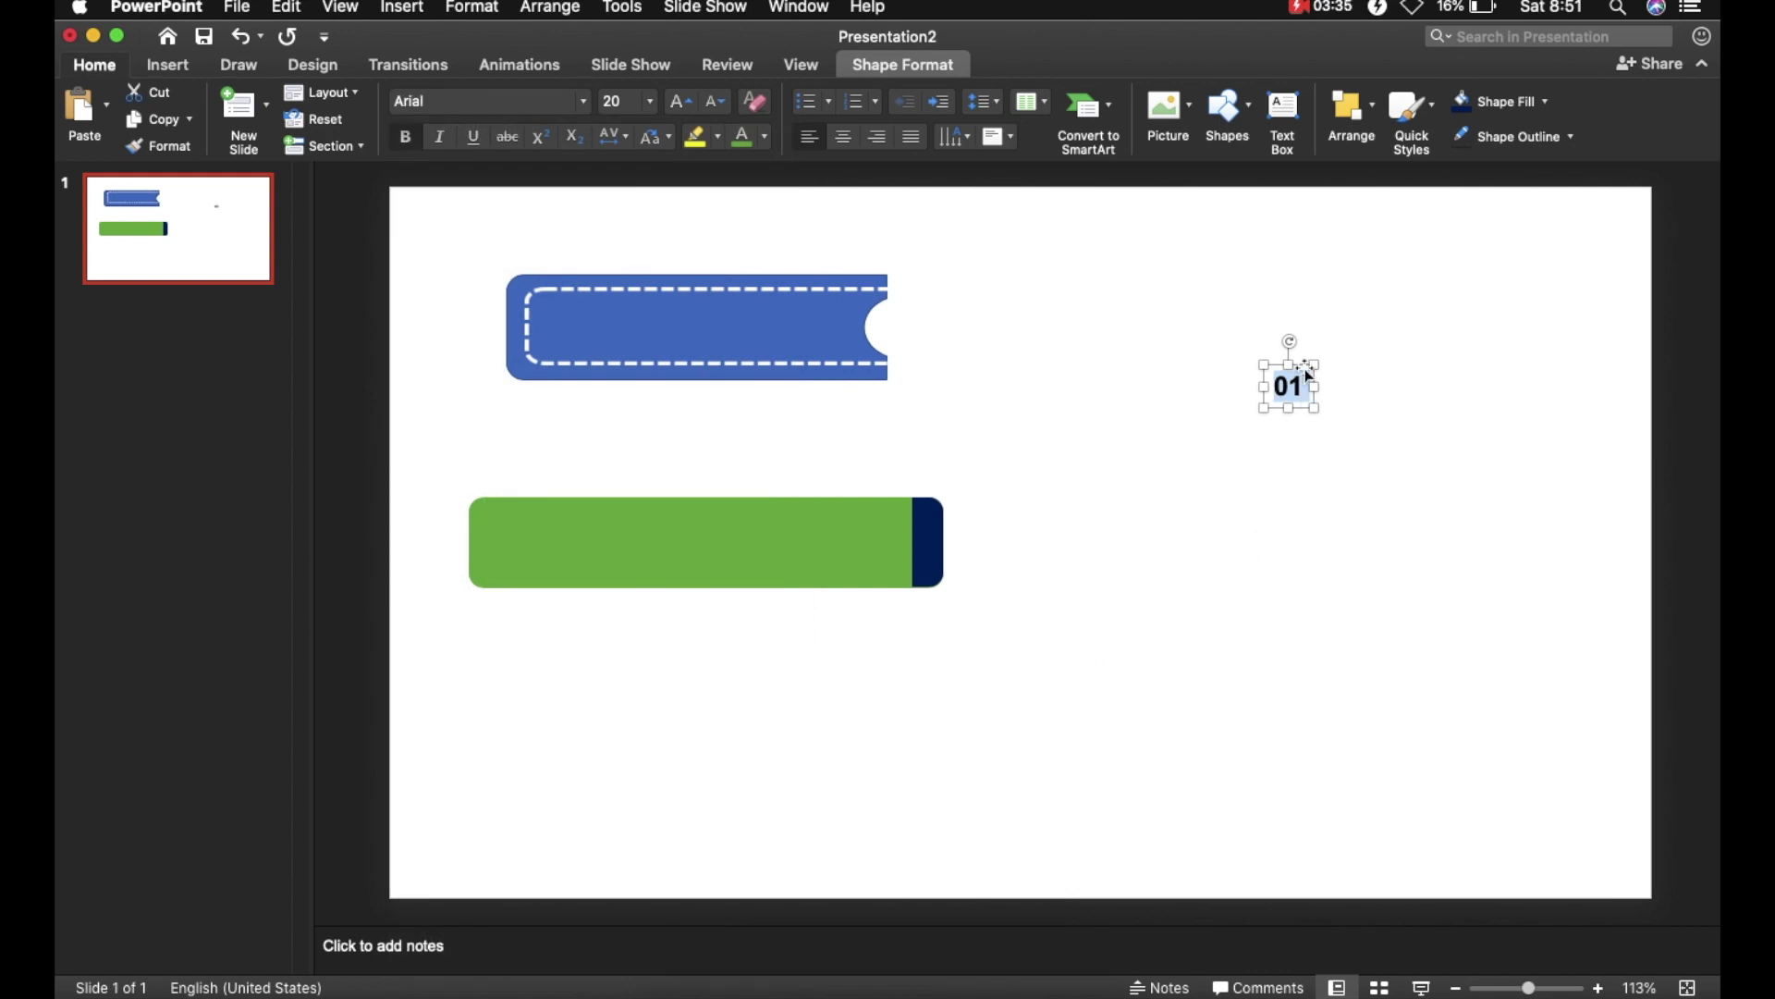
- Place the 01 text box on the navy end strip and color its text white
{"action": "left_click_drag", "start_coordinate": [1309, 375], "coordinate": [947, 522]}
{"action": "left_click", "coordinate": [765, 139]}
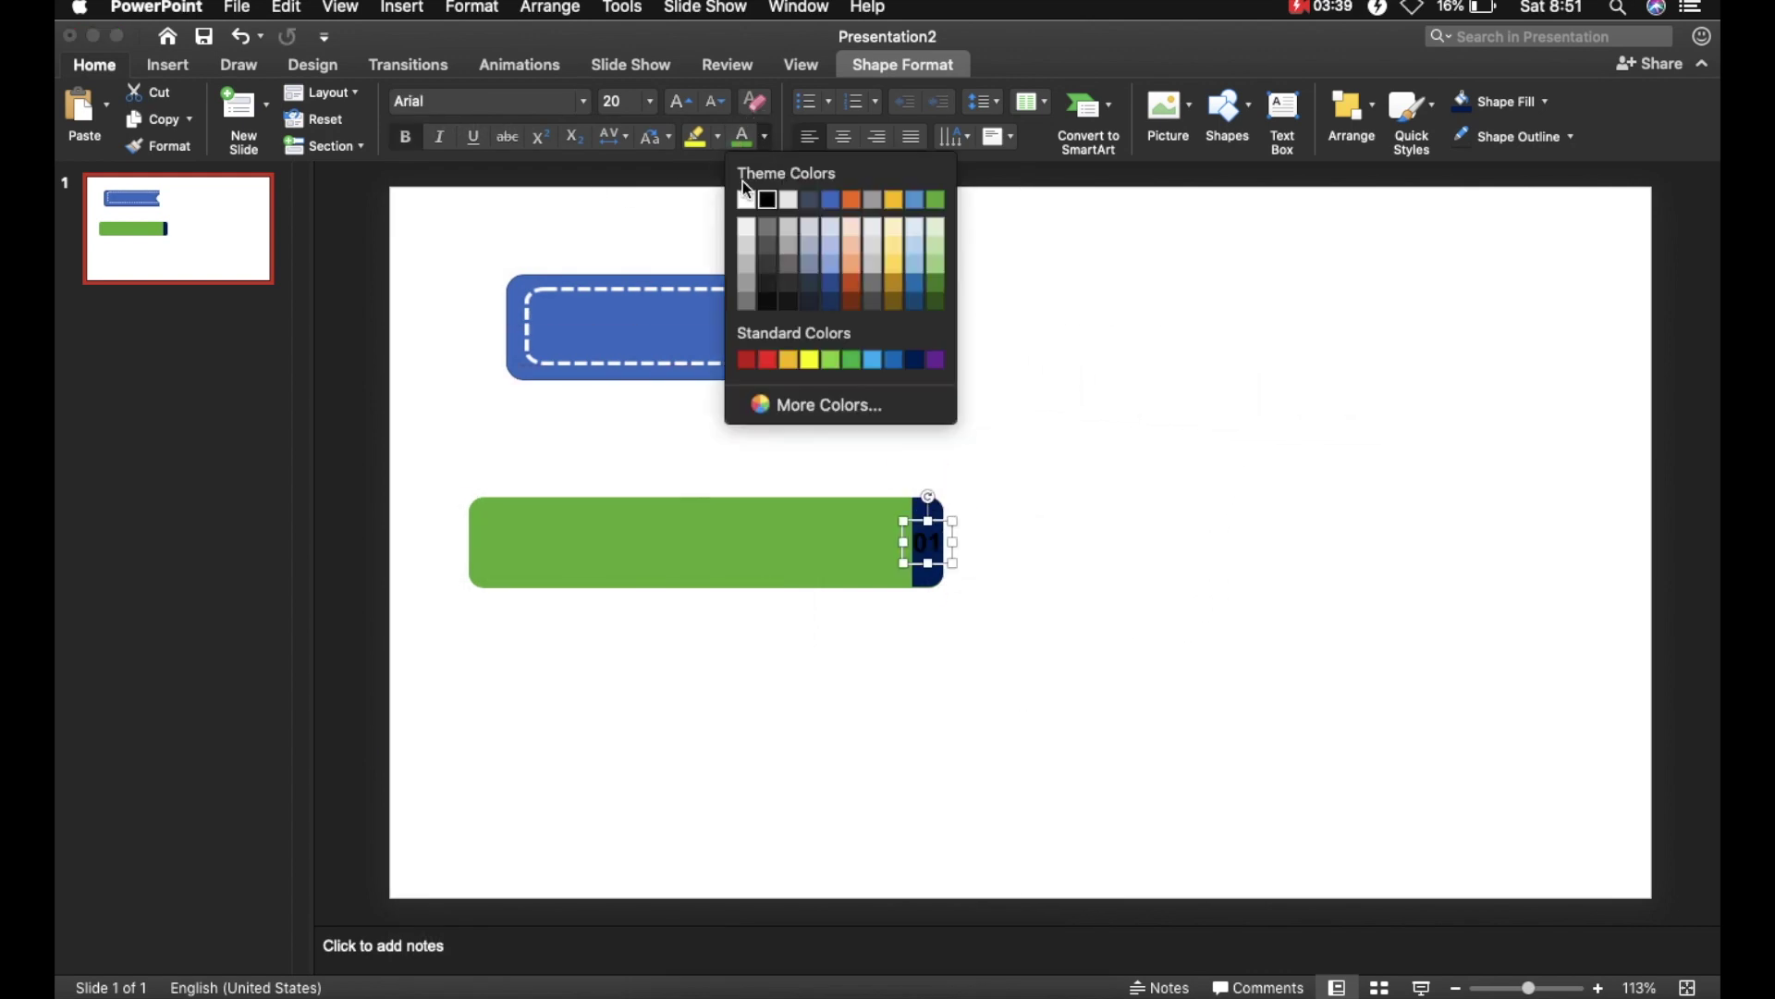
{"action": "left_click", "coordinate": [746, 200]}
- Group the 01 text box with the green and navy bar
{"action": "left_click_drag", "start_coordinate": [1043, 476], "coordinate": [360, 708]}
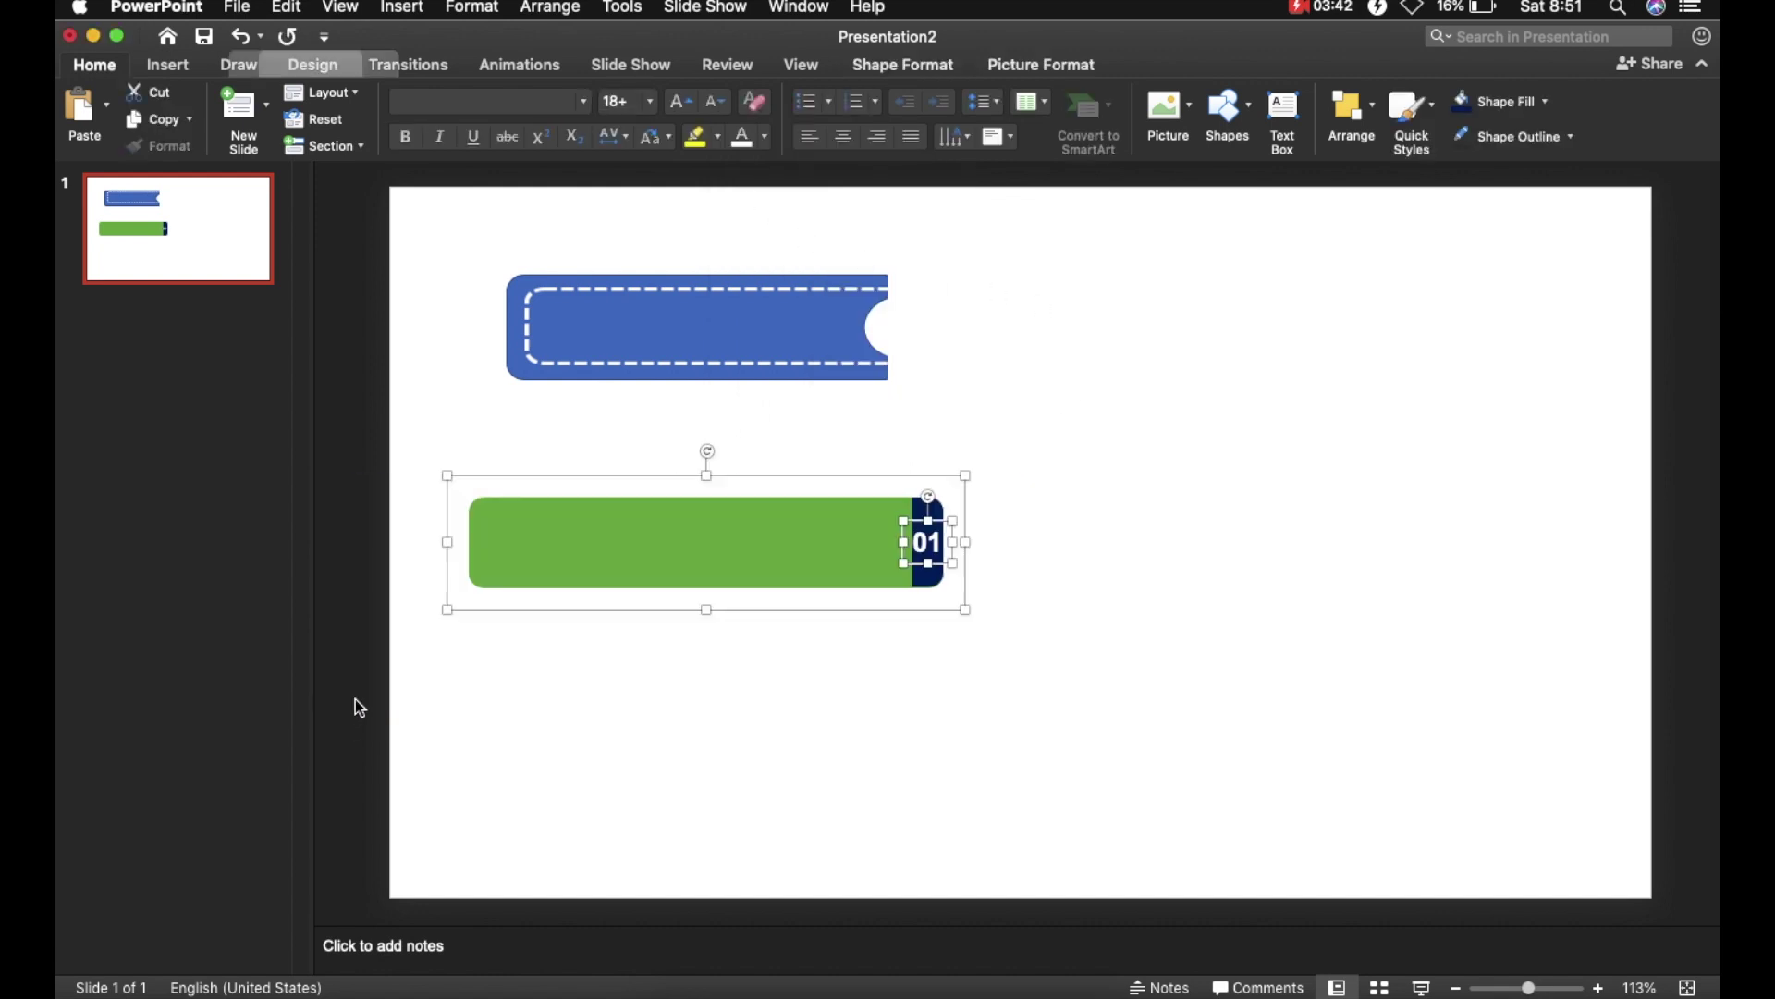
{"action": "right_click", "coordinate": [924, 522]}
{"action": "mouse_move", "coordinate": [1064, 612]}
{"action": "left_click", "coordinate": [1197, 614]}
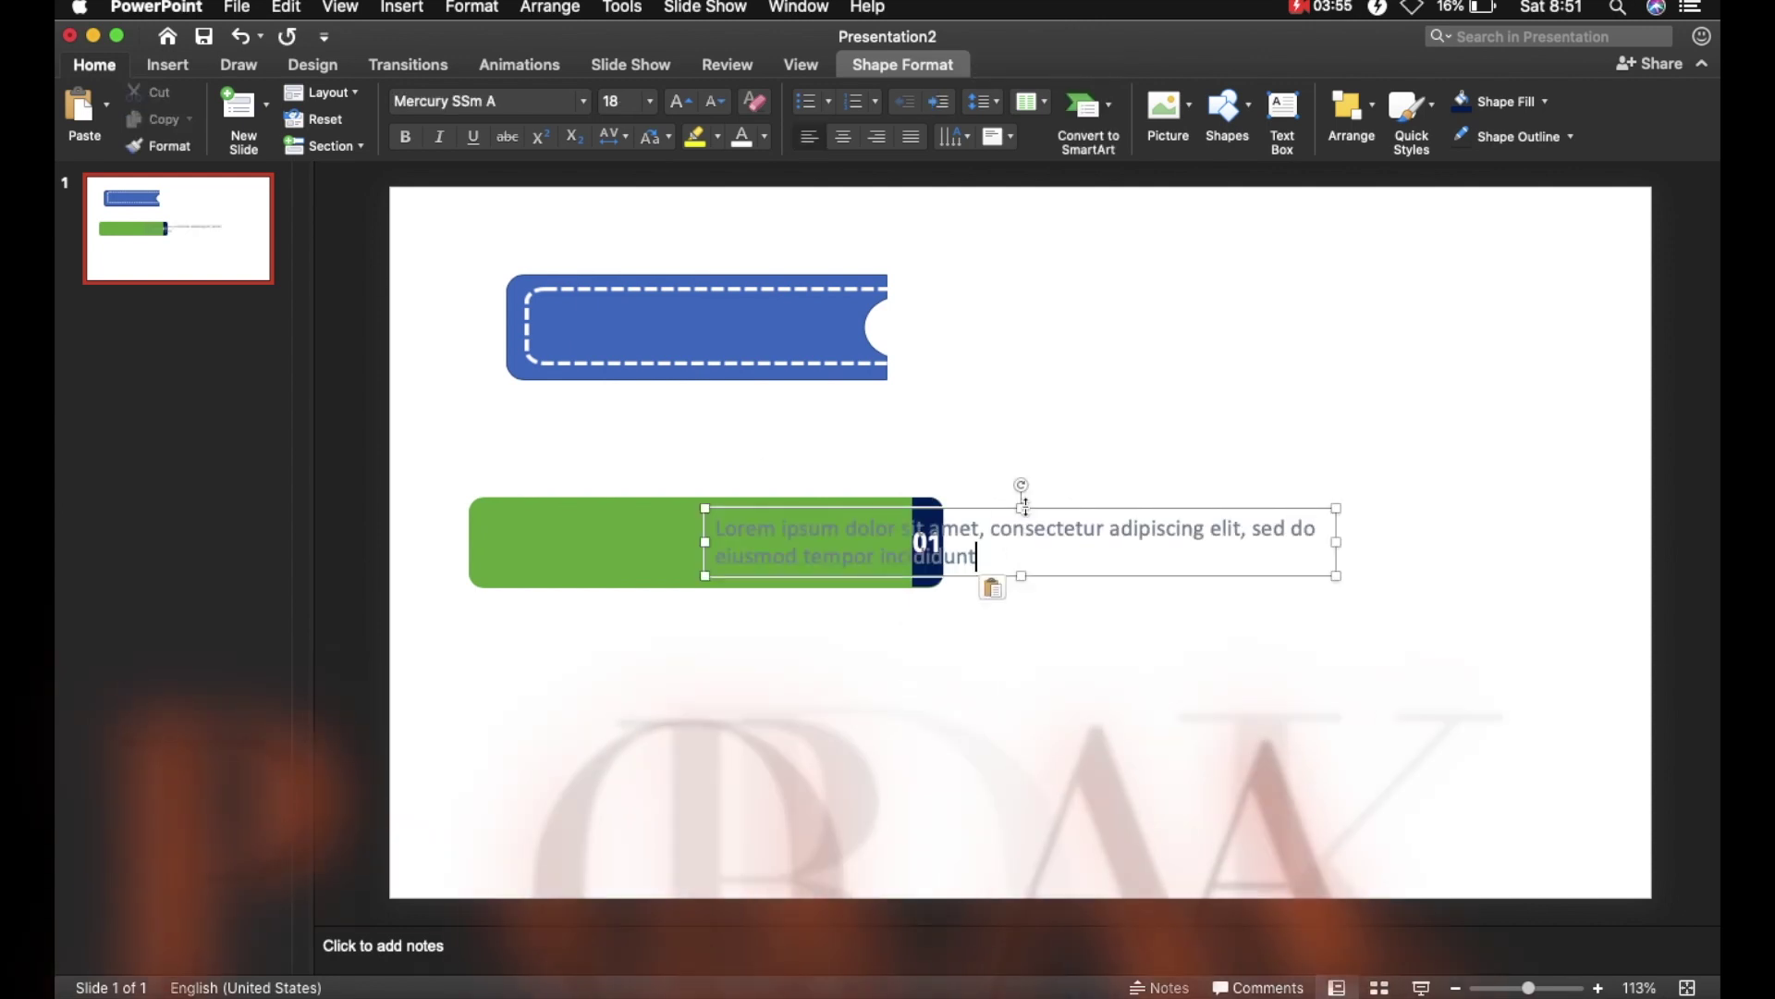
- Move the lorem ipsum text over the green bar and delete "consectetur adipiscing elit, sed do", keeping two lines
{"action": "left_click_drag", "start_coordinate": [1054, 511], "coordinate": [1137, 519]}
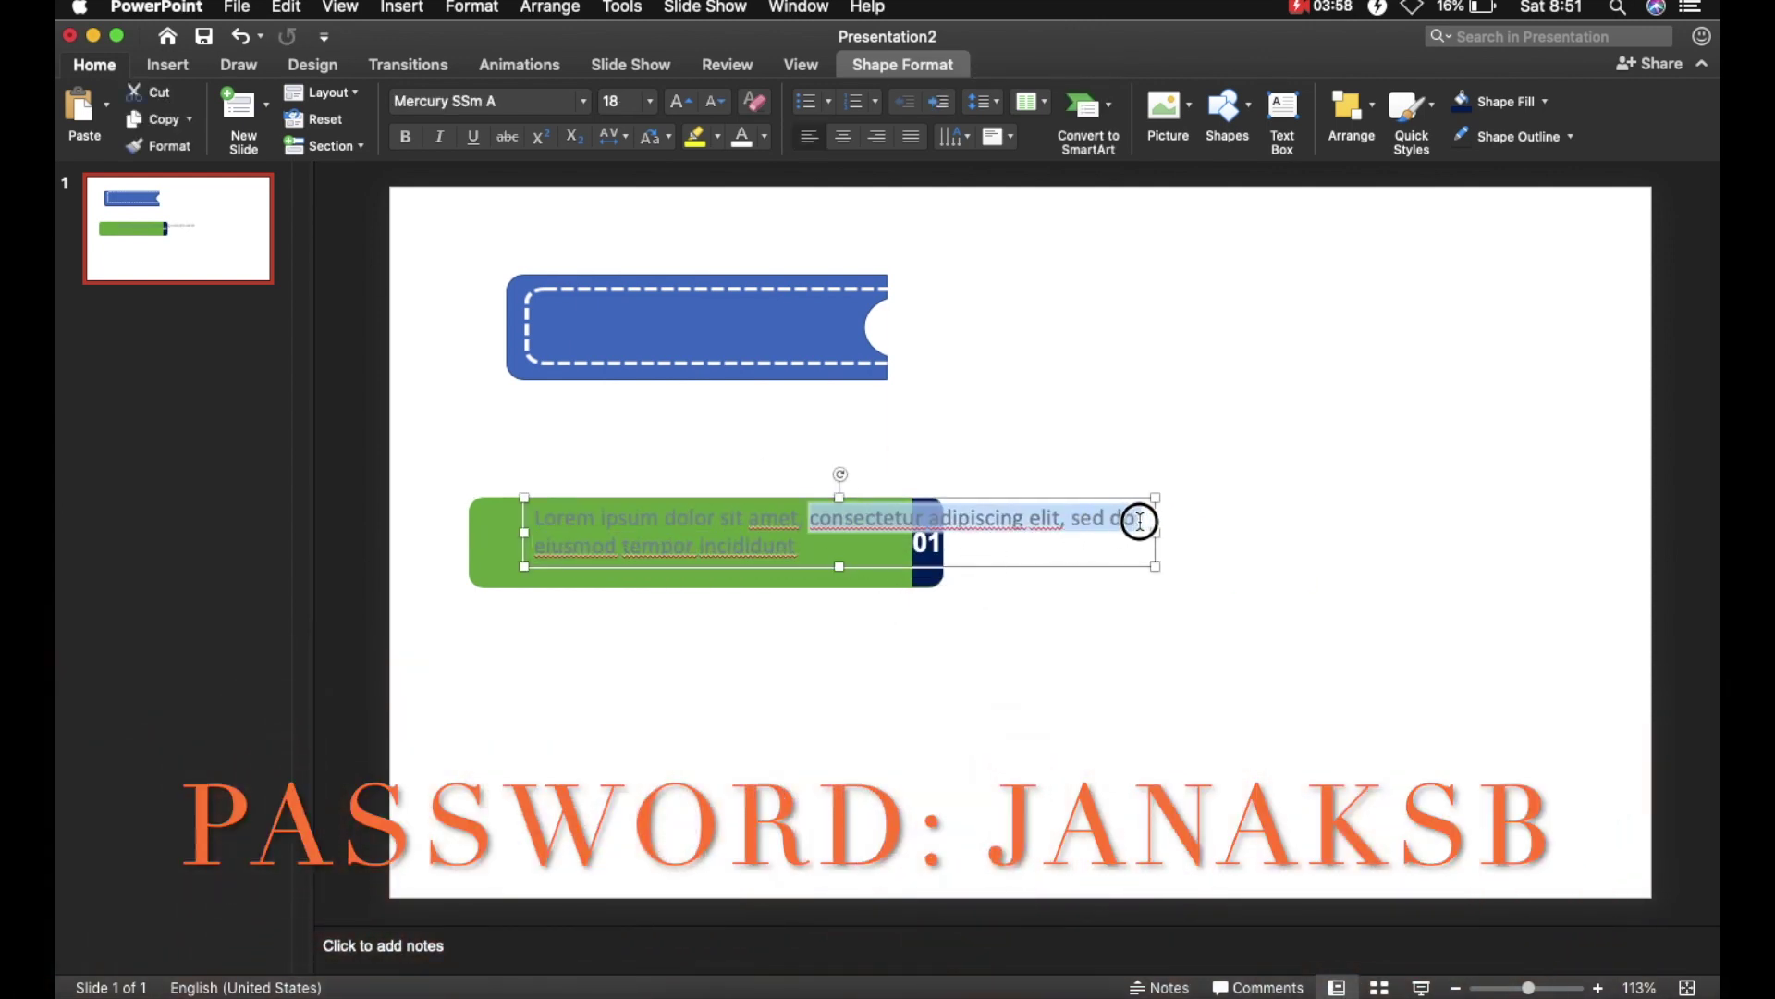
{"action": "key", "text": "BackSpace"}
{"action": "key", "text": "Return"}
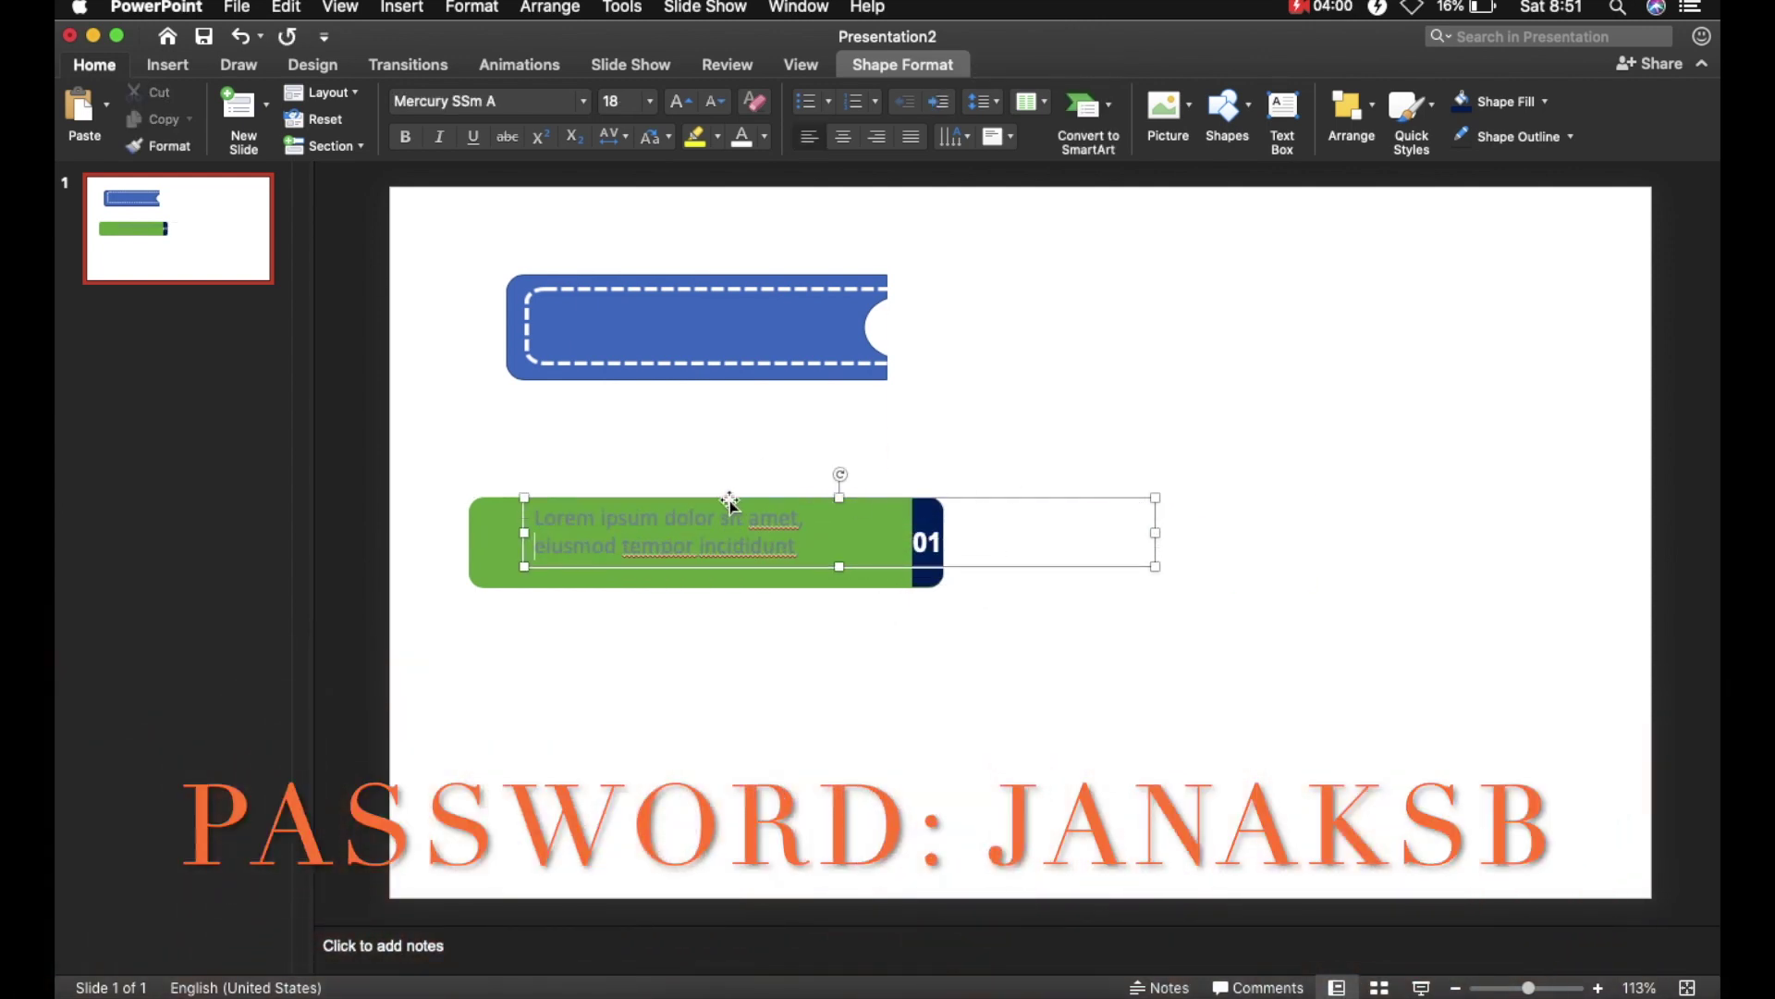
- Color the lorem ipsum text white and narrow its text box to fit inside the green bar
{"action": "key", "text": "super+a"}
{"action": "left_click", "coordinate": [740, 140]}
{"action": "left_click_drag", "start_coordinate": [1155, 533], "coordinate": [803, 505]}
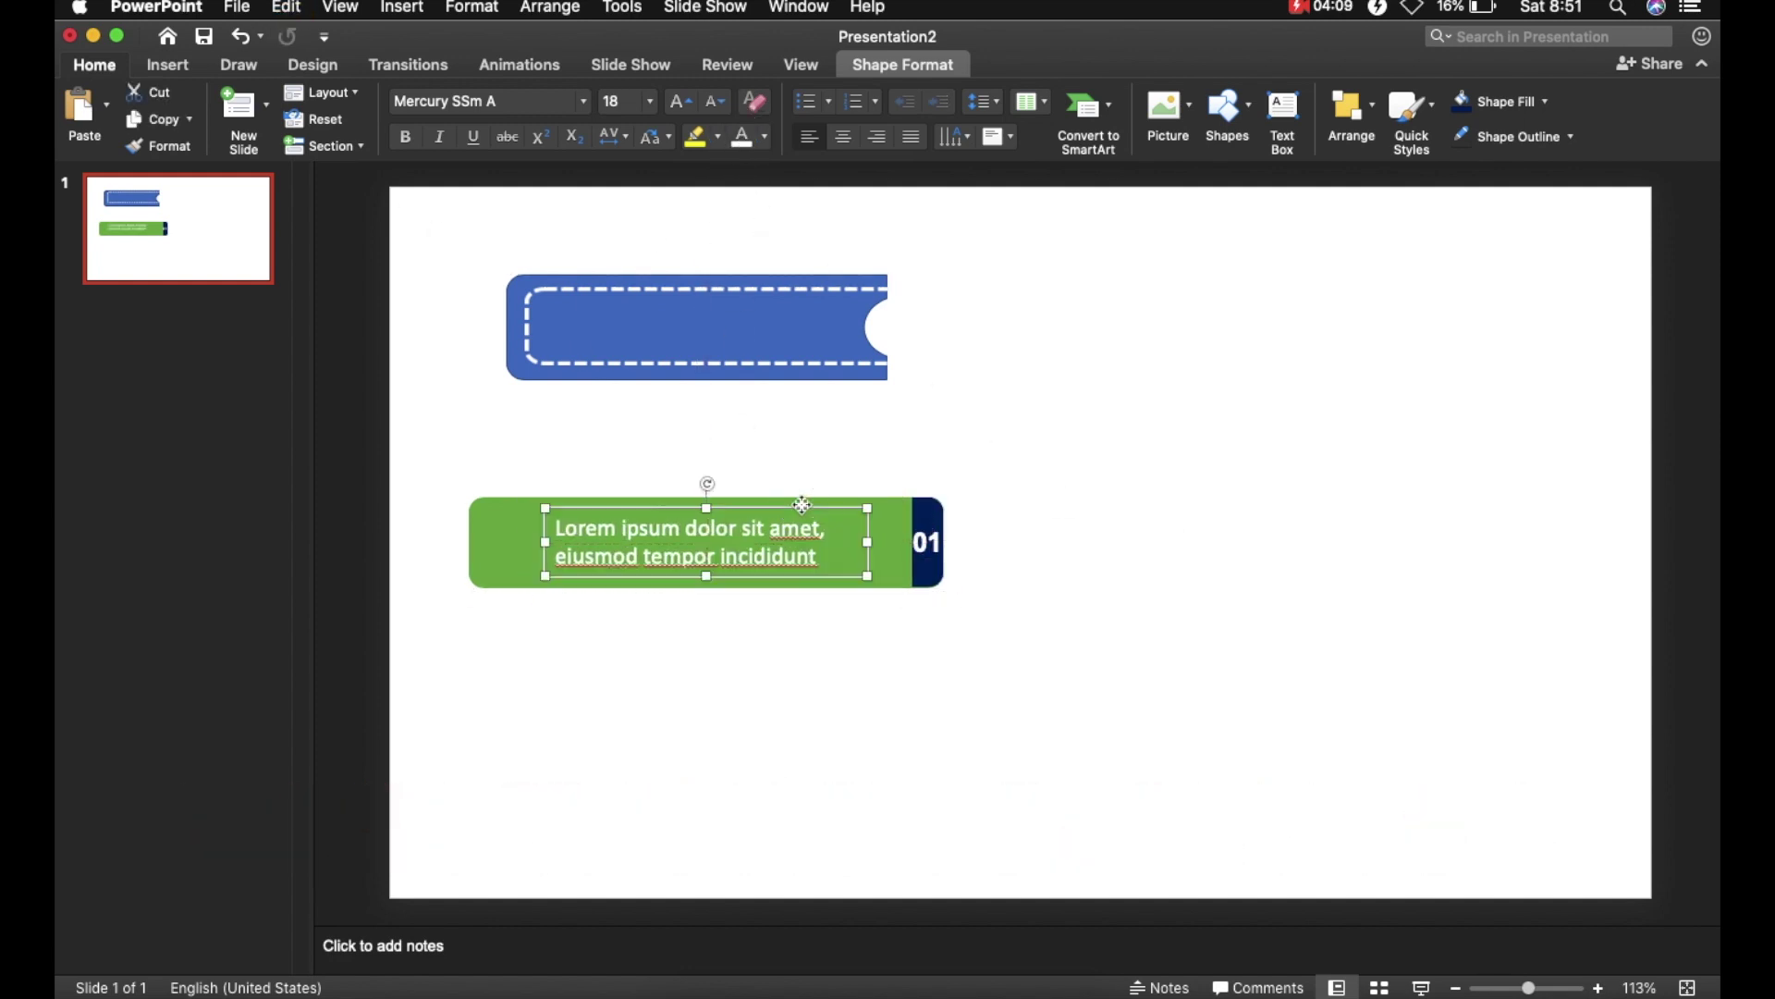
- Group the lorem ipsum text box with the green numbered bar
{"action": "left_click", "coordinate": [883, 523], "text": "shift"}
{"action": "right_click", "coordinate": [876, 520]}
{"action": "mouse_move", "coordinate": [1008, 618]}
{"action": "left_click", "coordinate": [1097, 613]}
{"action": "left_click", "coordinate": [1093, 613]}
{"action": "left_click", "coordinate": [840, 518]}
- Move the green numbered group onto the blue bar and send it to the back
{"action": "left_click_drag", "start_coordinate": [793, 477], "coordinate": [768, 255]}
{"action": "right_click", "coordinate": [768, 255]}
{"action": "mouse_move", "coordinate": [883, 394]}
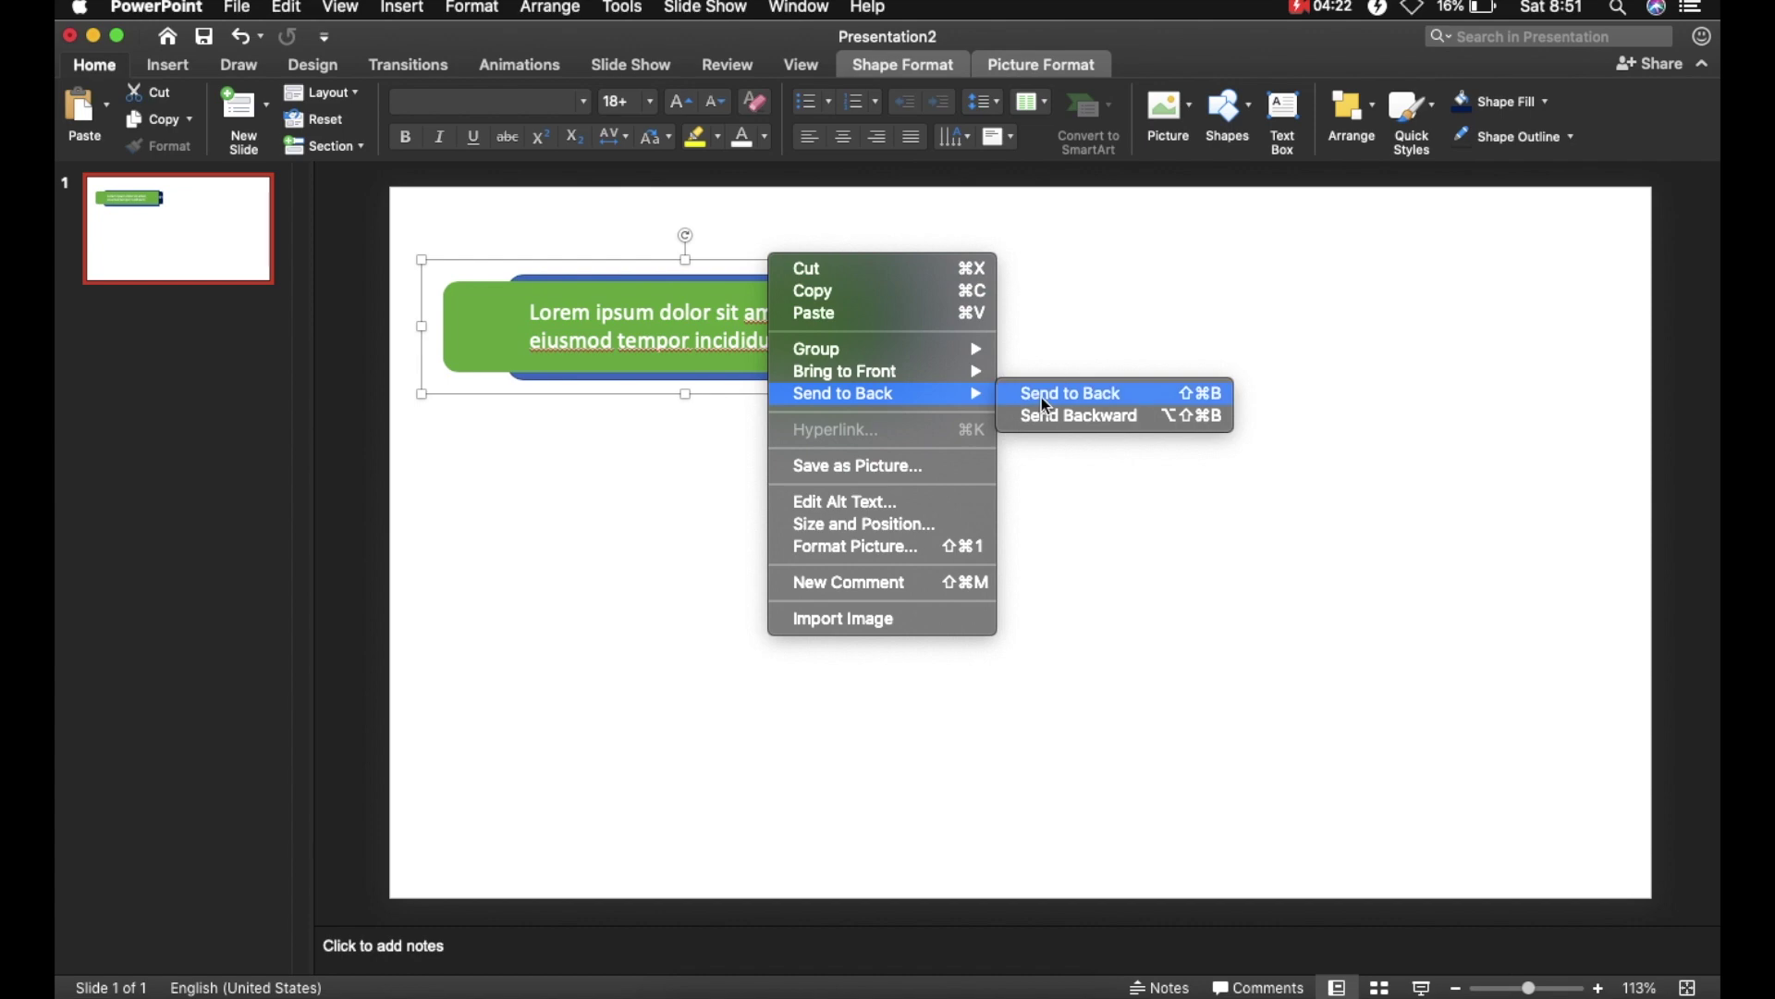
{"action": "left_click", "coordinate": [1045, 404]}
- Fine-tune the green group's horizontal position so that 01 sits inside the blue bar's notch
{"action": "mouse_move", "coordinate": [911, 262]}
{"action": "left_mouse_down"}
{"action": "mouse_move", "coordinate": [880, 261]}
{"action": "mouse_move", "coordinate": [943, 269]}
{"action": "left_mouse_up"}
{"action": "left_click", "coordinate": [974, 305]}
{"action": "left_click", "coordinate": [936, 301]}
{"action": "left_click", "coordinate": [936, 301]}
{"action": "left_click_drag", "start_coordinate": [918, 331], "coordinate": [911, 331]}
{"action": "left_click", "coordinate": [990, 325]}
{"action": "mouse_move", "coordinate": [957, 289]}
{"action": "left_mouse_down"}
{"action": "mouse_move", "coordinate": [903, 258]}
{"action": "mouse_move", "coordinate": [967, 296]}
{"action": "left_mouse_up"}
{"action": "left_click", "coordinate": [950, 321]}
{"action": "key", "text": "super+z"}
{"action": "left_click", "coordinate": [1030, 308]}
{"action": "left_click_drag", "start_coordinate": [951, 279], "coordinate": [893, 262]}
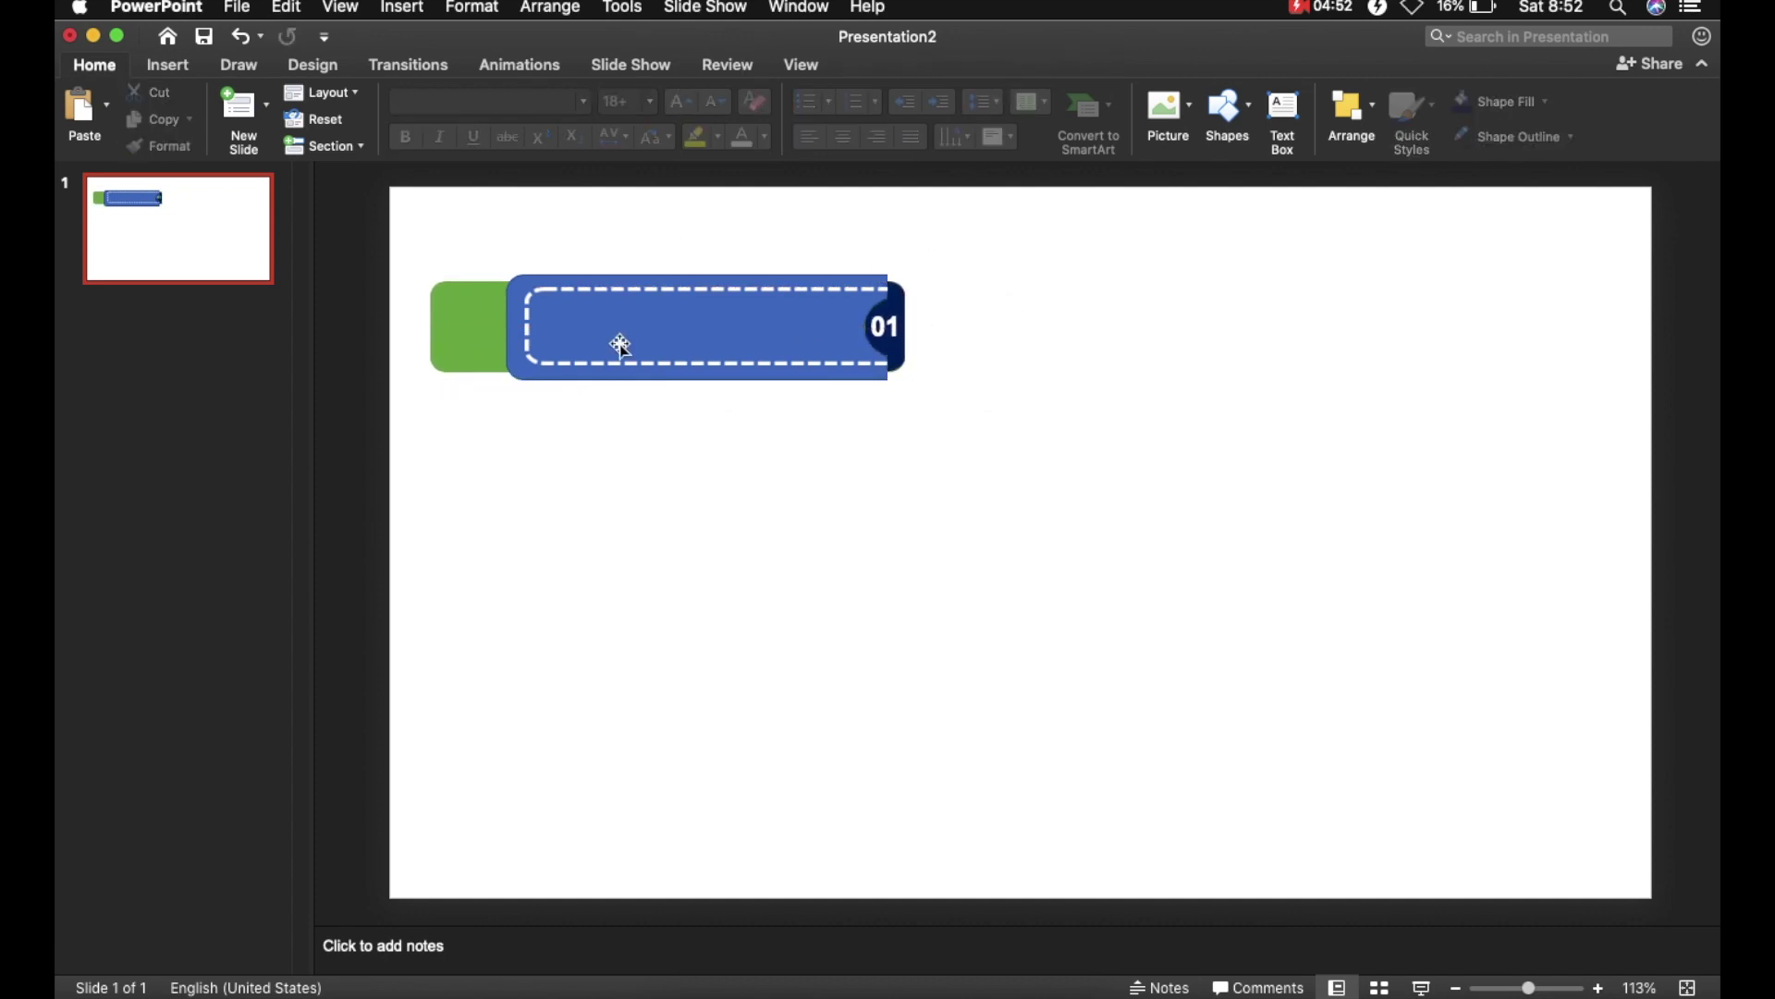
- Add a straight-line motion path to the green numbered group and set its direction to the right
{"action": "left_click", "coordinate": [523, 282]}
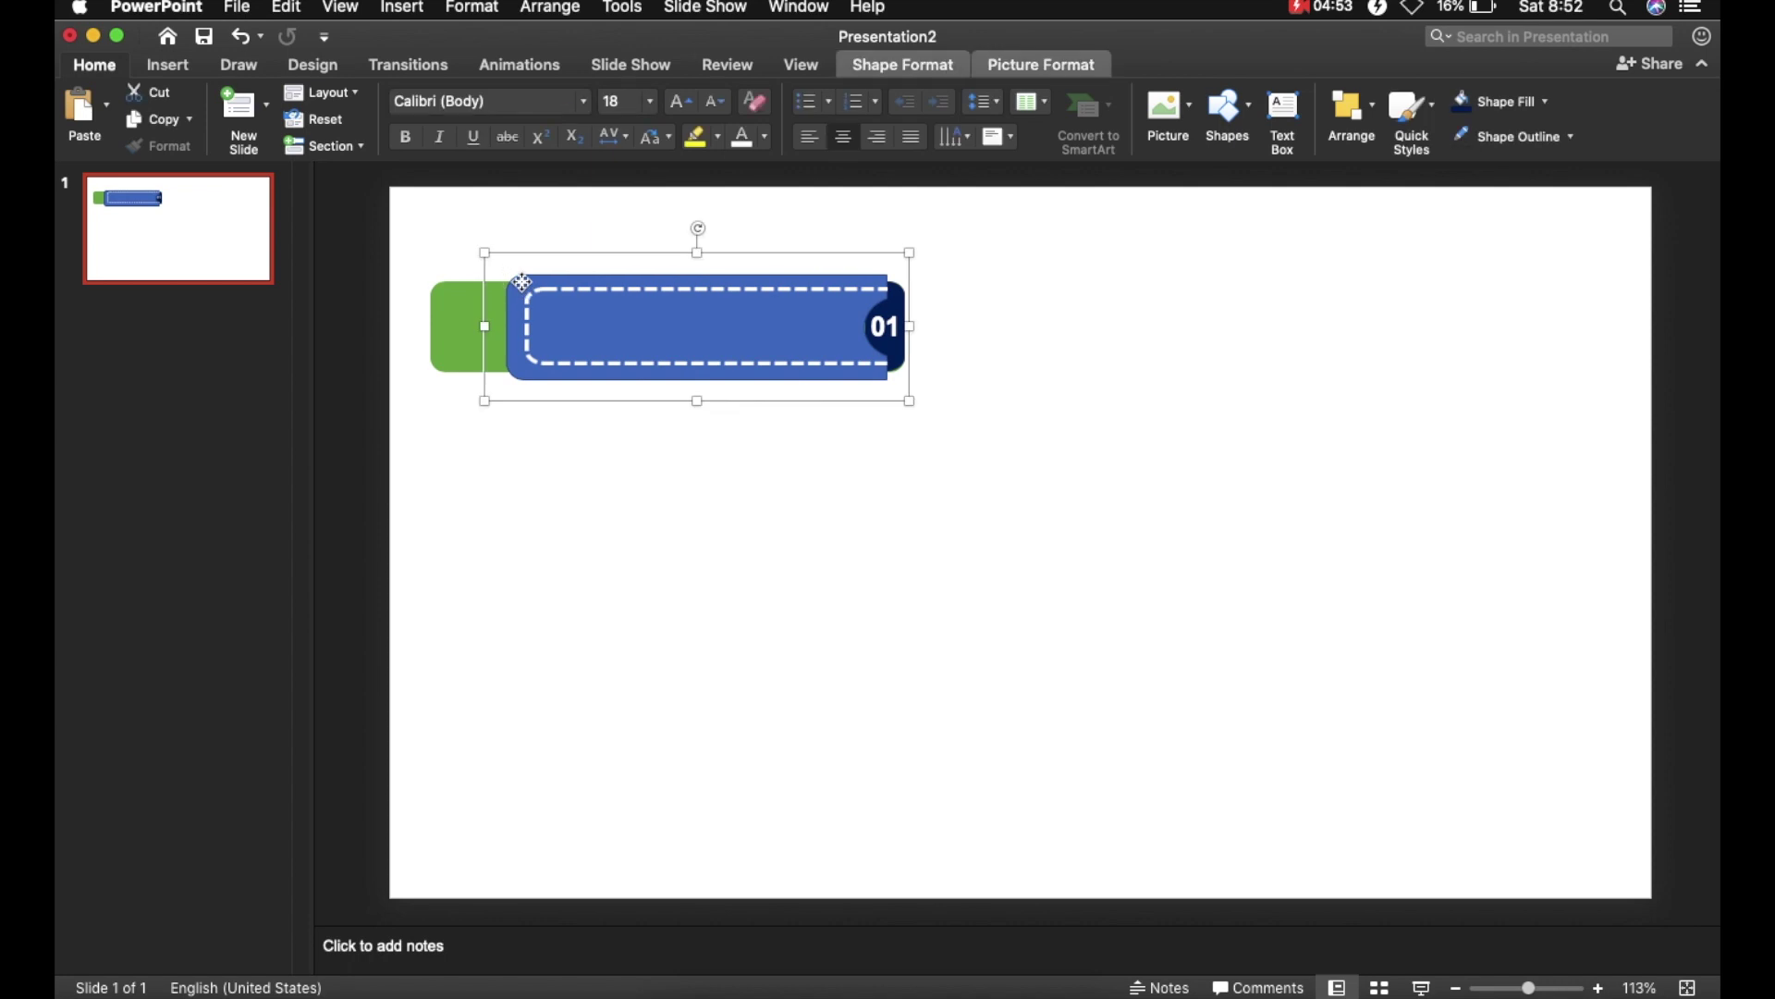
{"action": "left_click", "coordinate": [1059, 333]}
{"action": "left_click", "coordinate": [529, 282]}
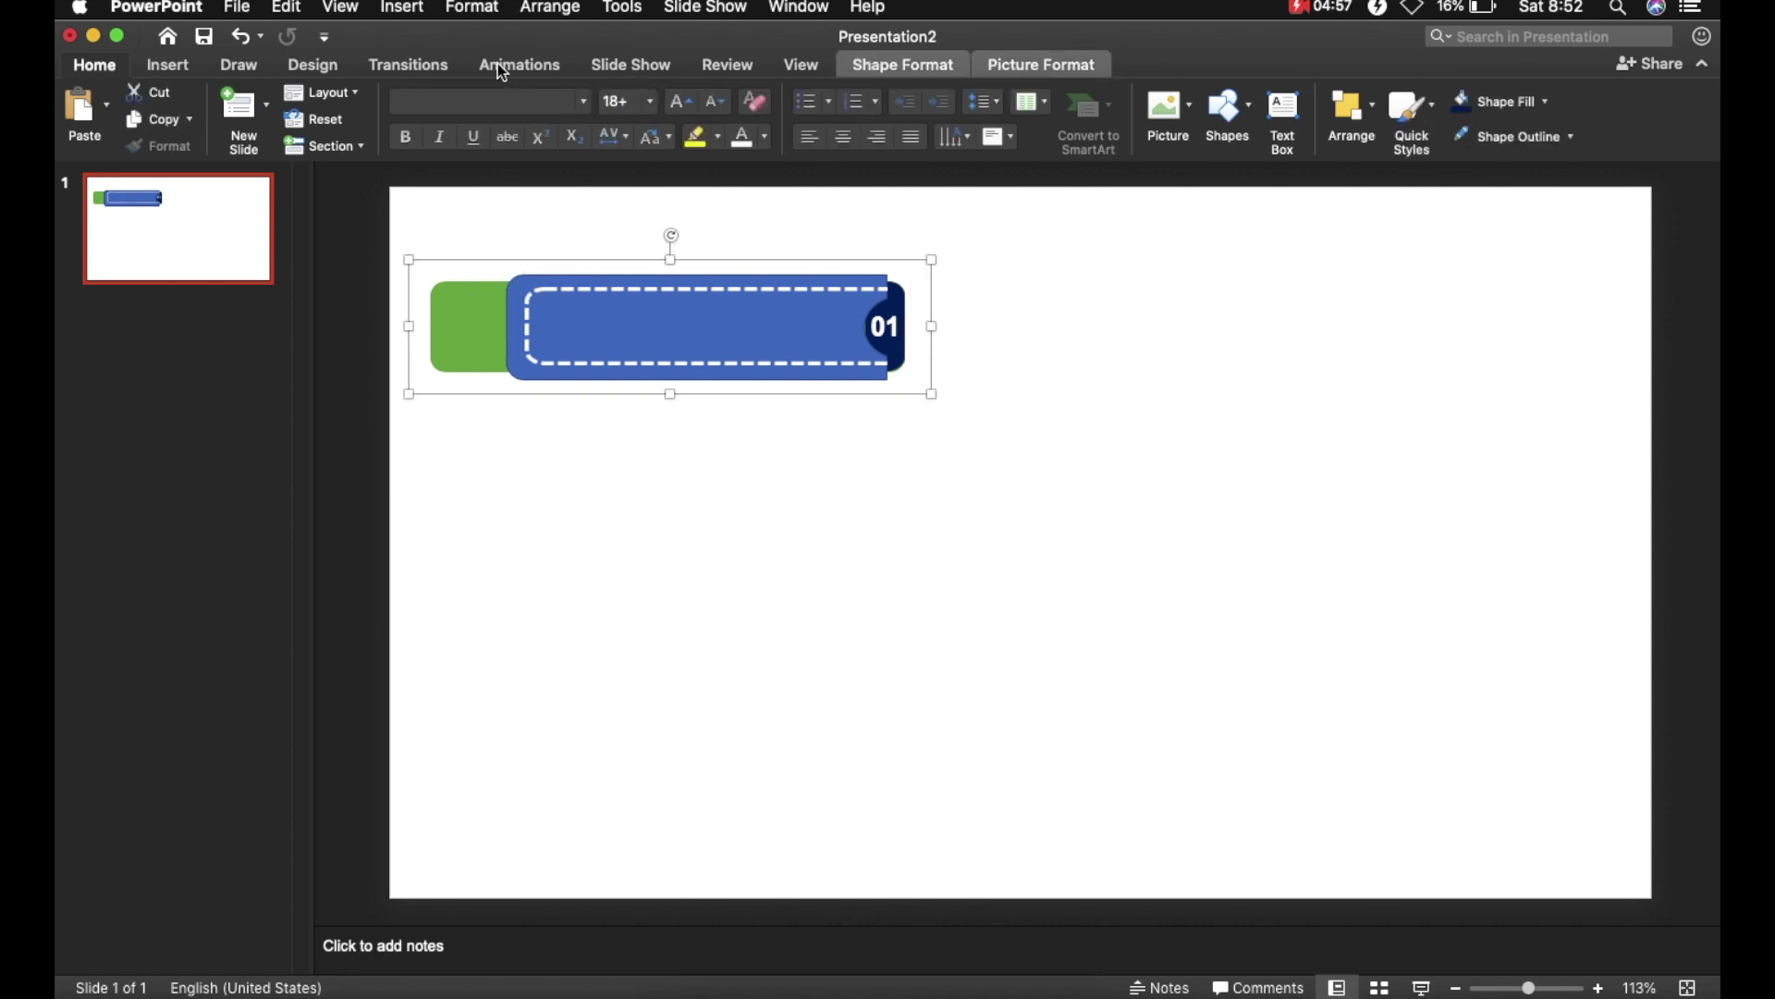
{"action": "left_click", "coordinate": [520, 65]}
{"action": "left_click", "coordinate": [1122, 104]}
{"action": "left_click", "coordinate": [1224, 342]}
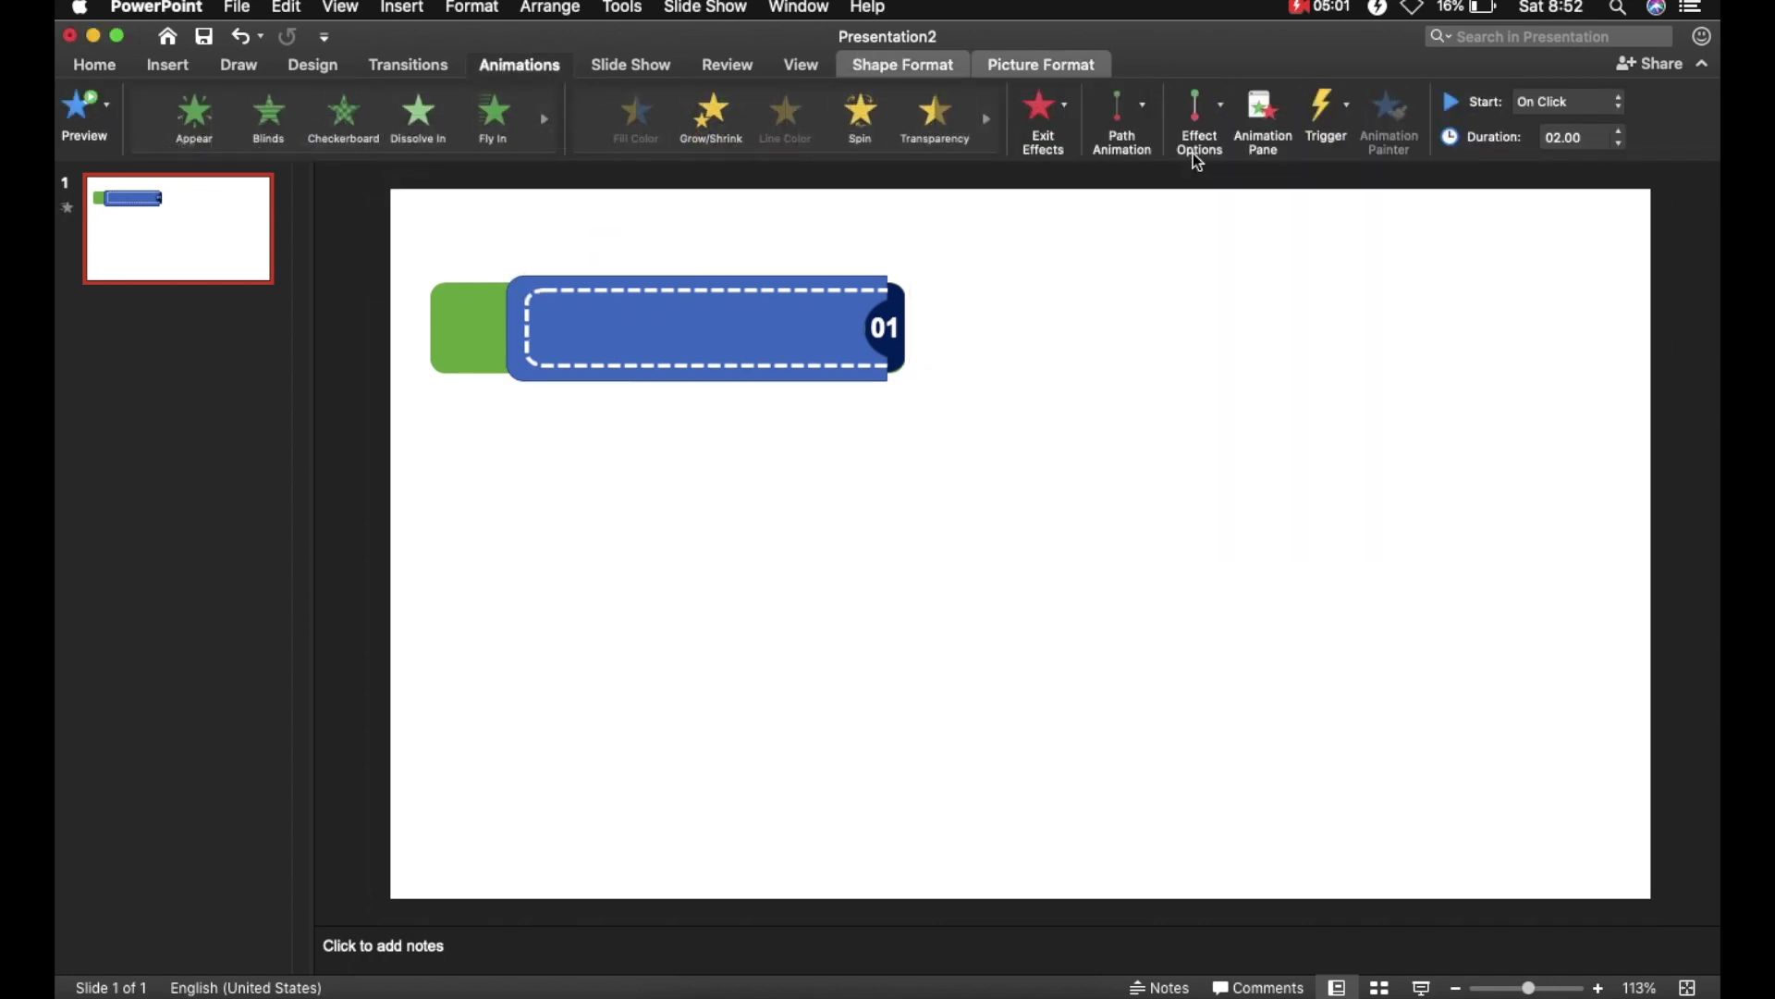
{"action": "left_click", "coordinate": [1201, 109]}
{"action": "left_click", "coordinate": [1278, 274]}
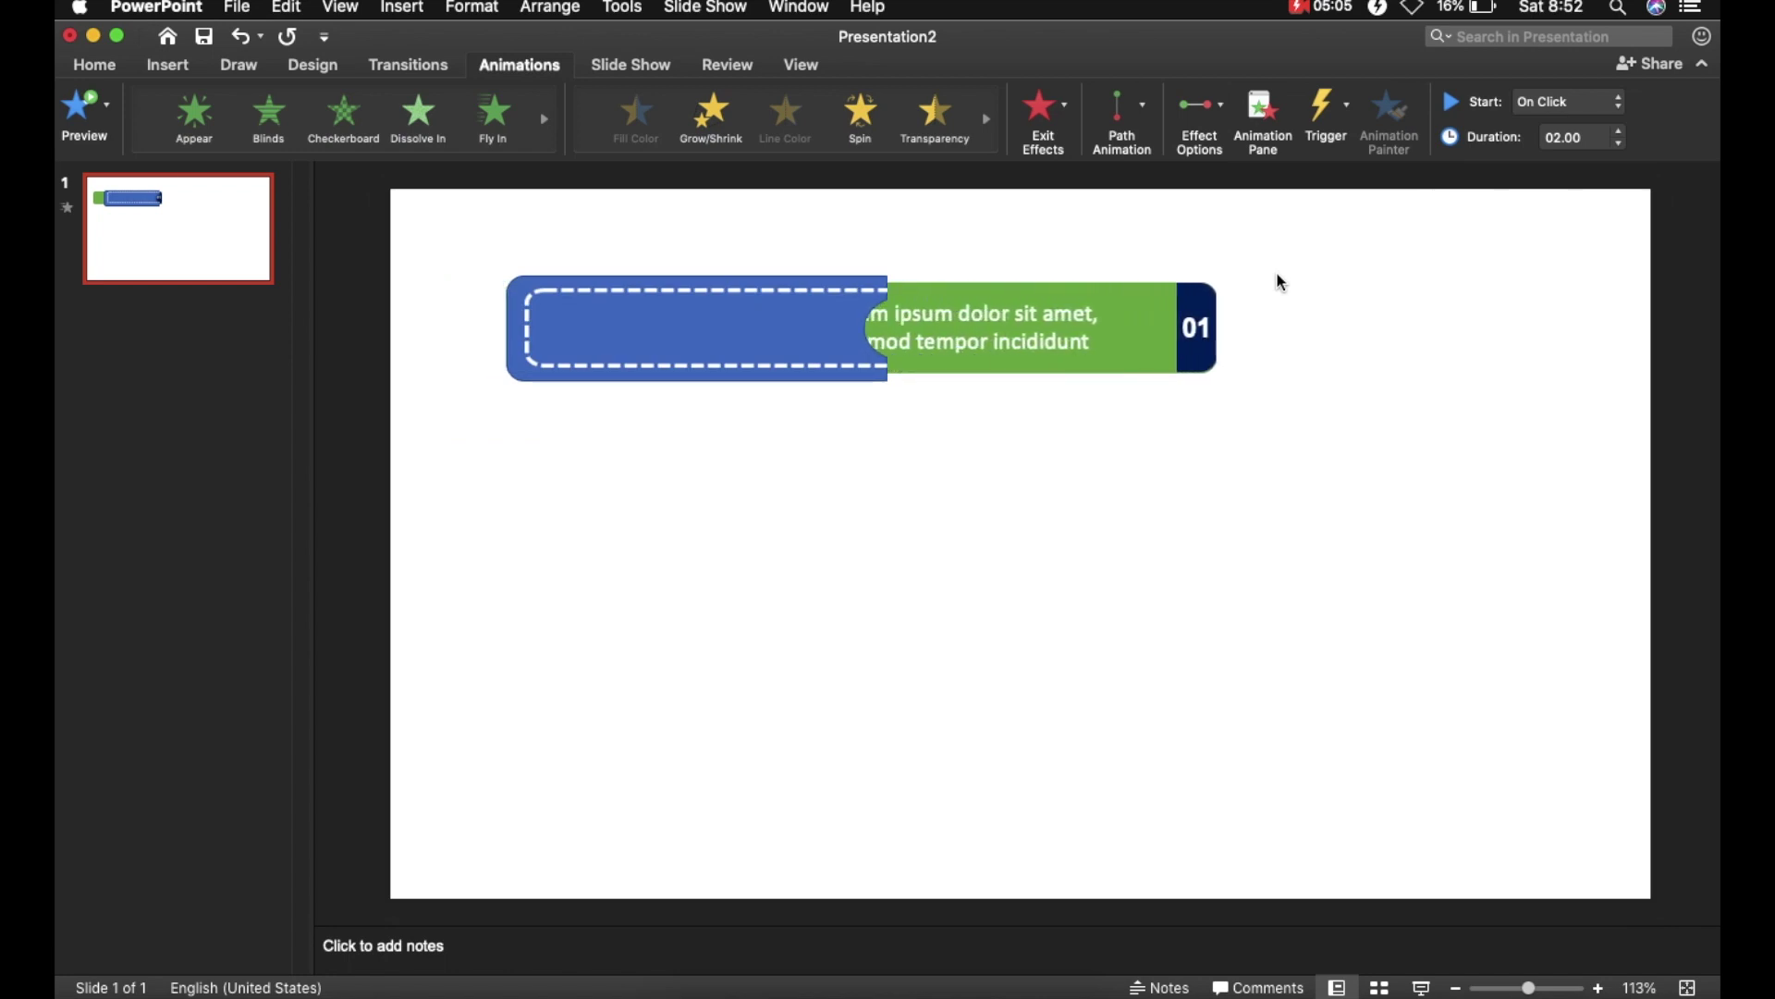
- Extend the motion path's end point farther right and play the group's animation from the animation list
{"action": "left_click", "coordinate": [986, 328]}
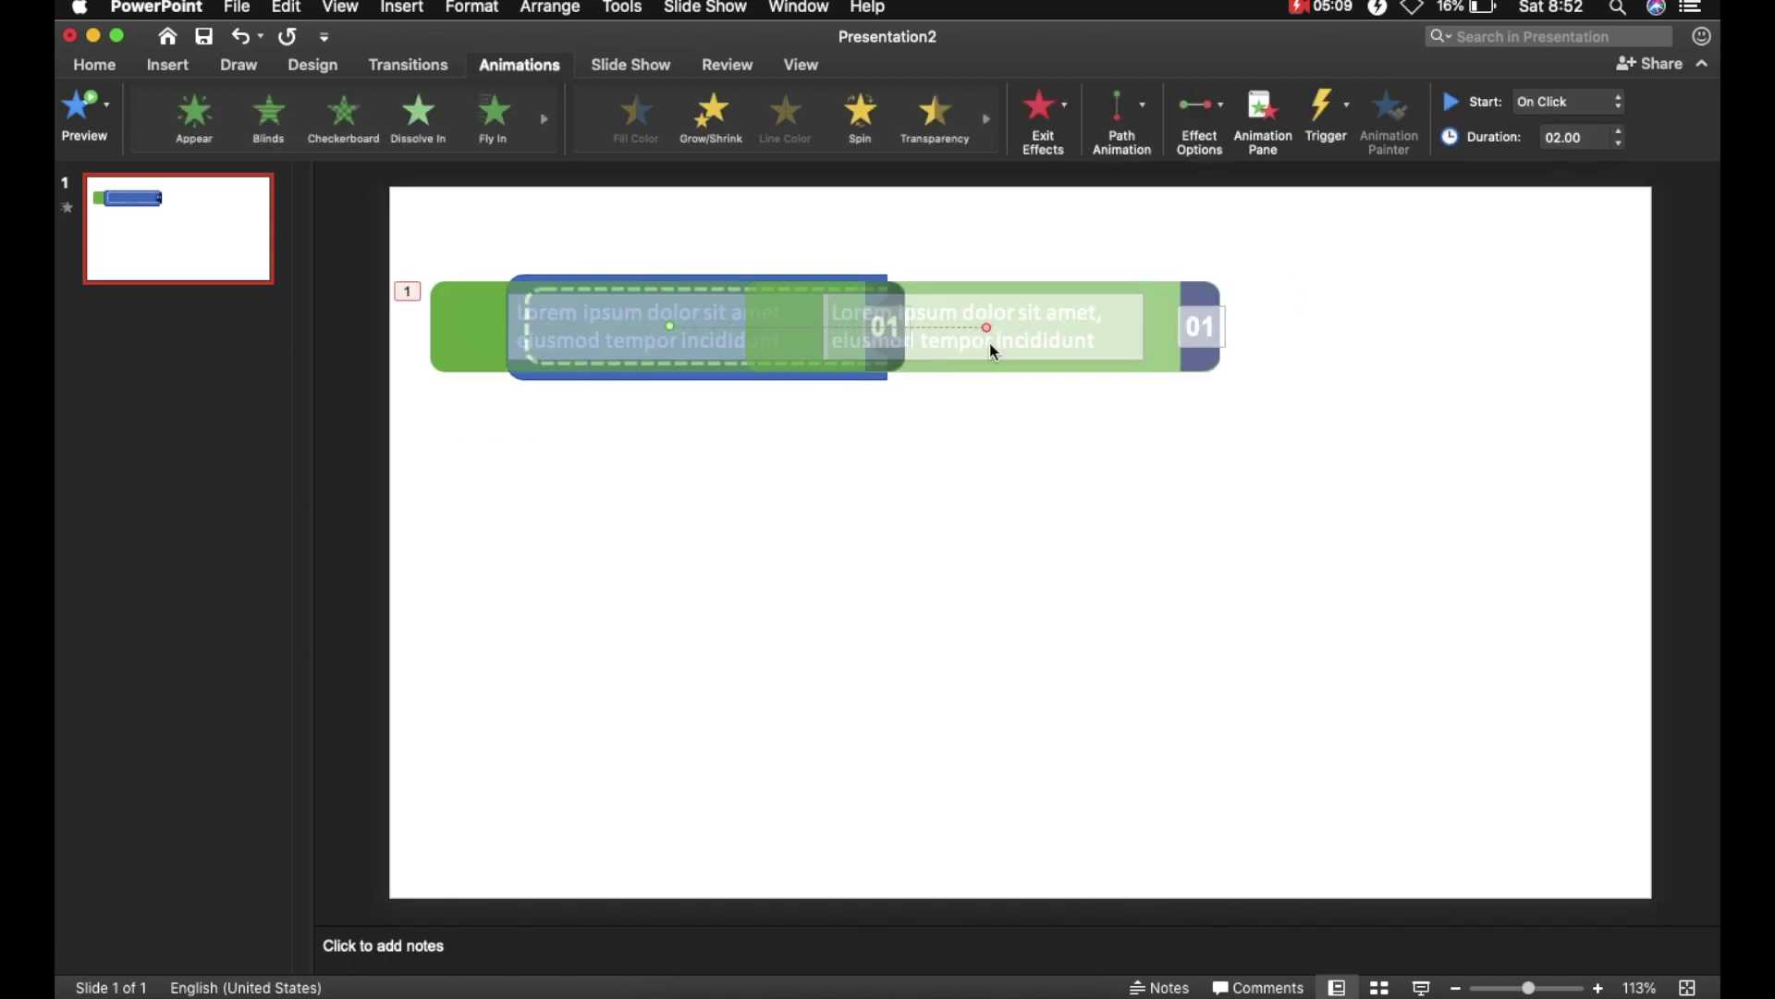
{"action": "left_click_drag", "start_coordinate": [991, 326], "coordinate": [1071, 328]}
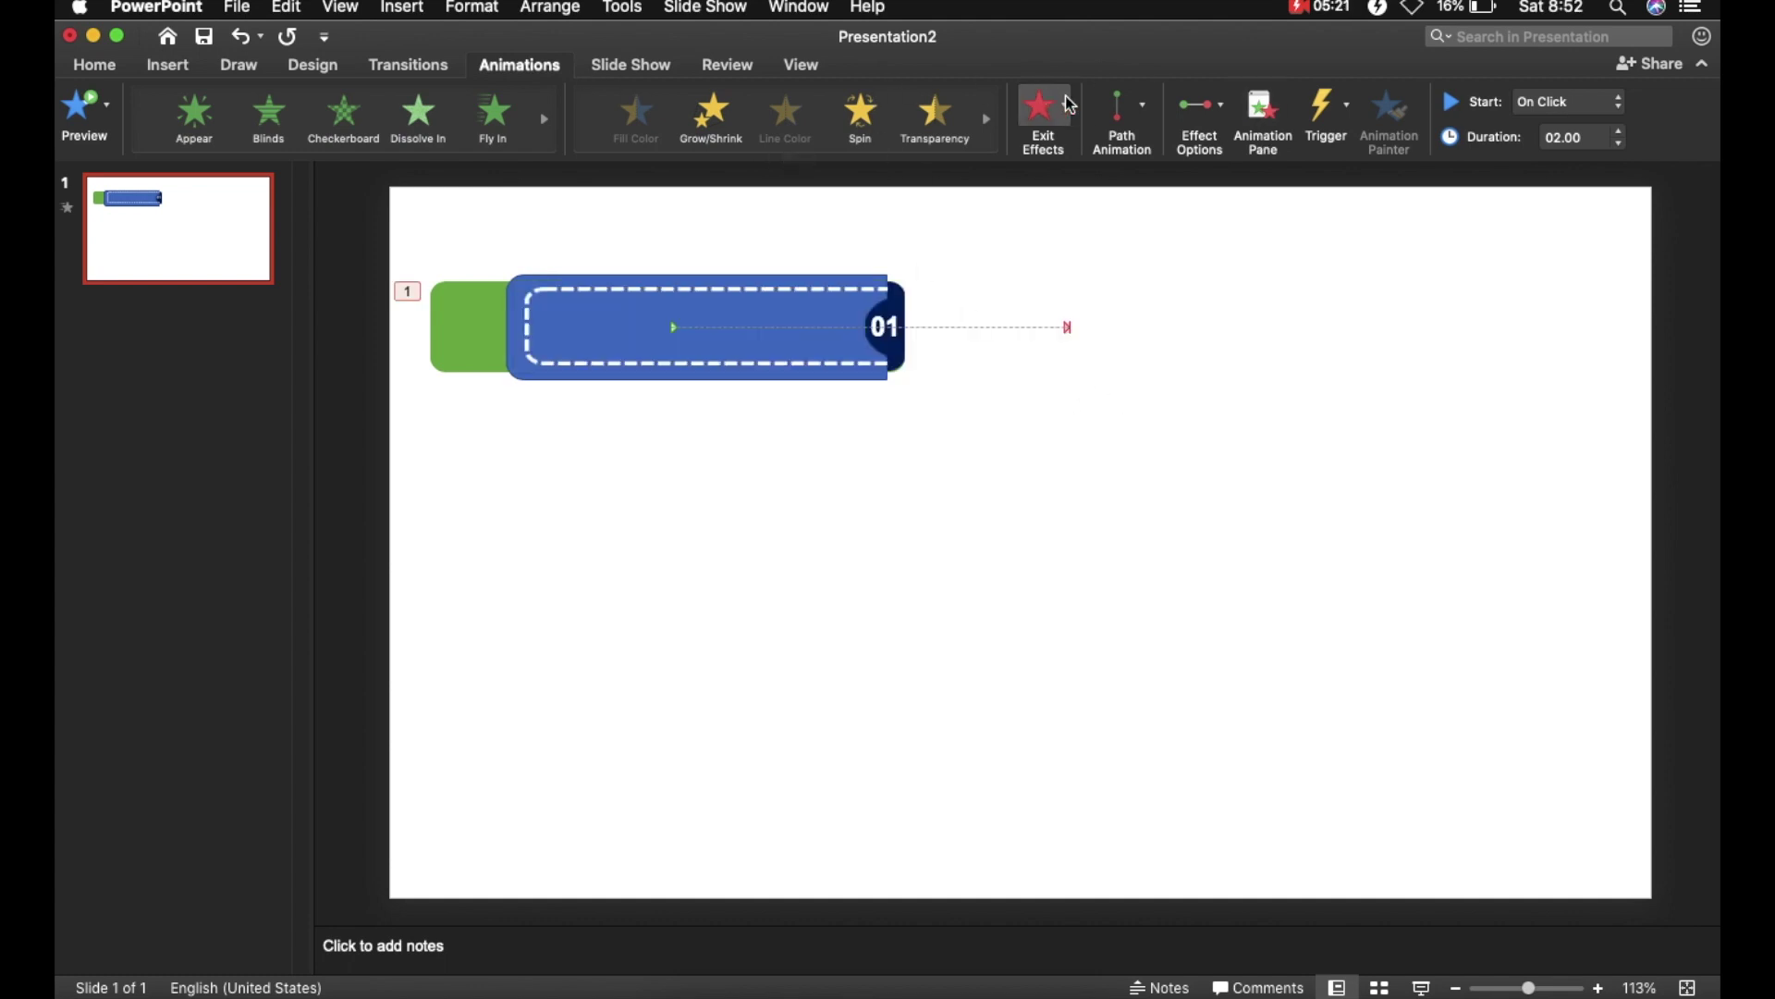
{"action": "left_click", "coordinate": [1264, 119]}
{"action": "left_click", "coordinate": [1407, 225]}
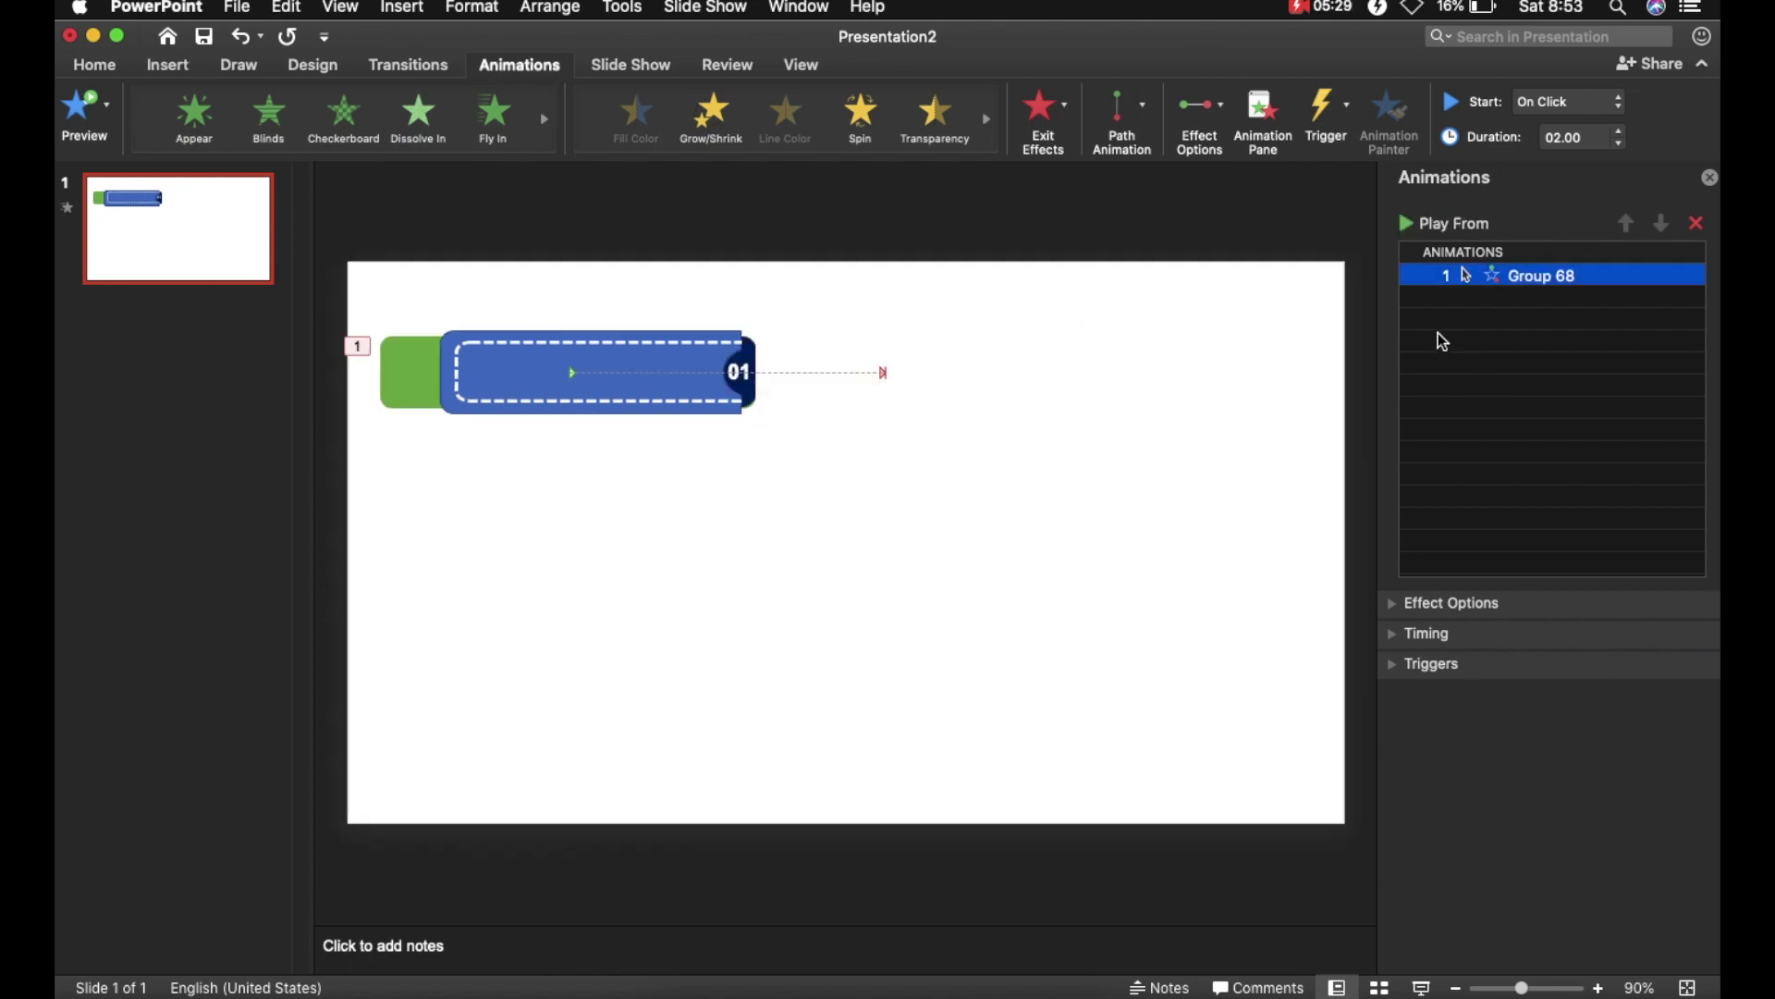
{"action": "left_click", "coordinate": [706, 467]}
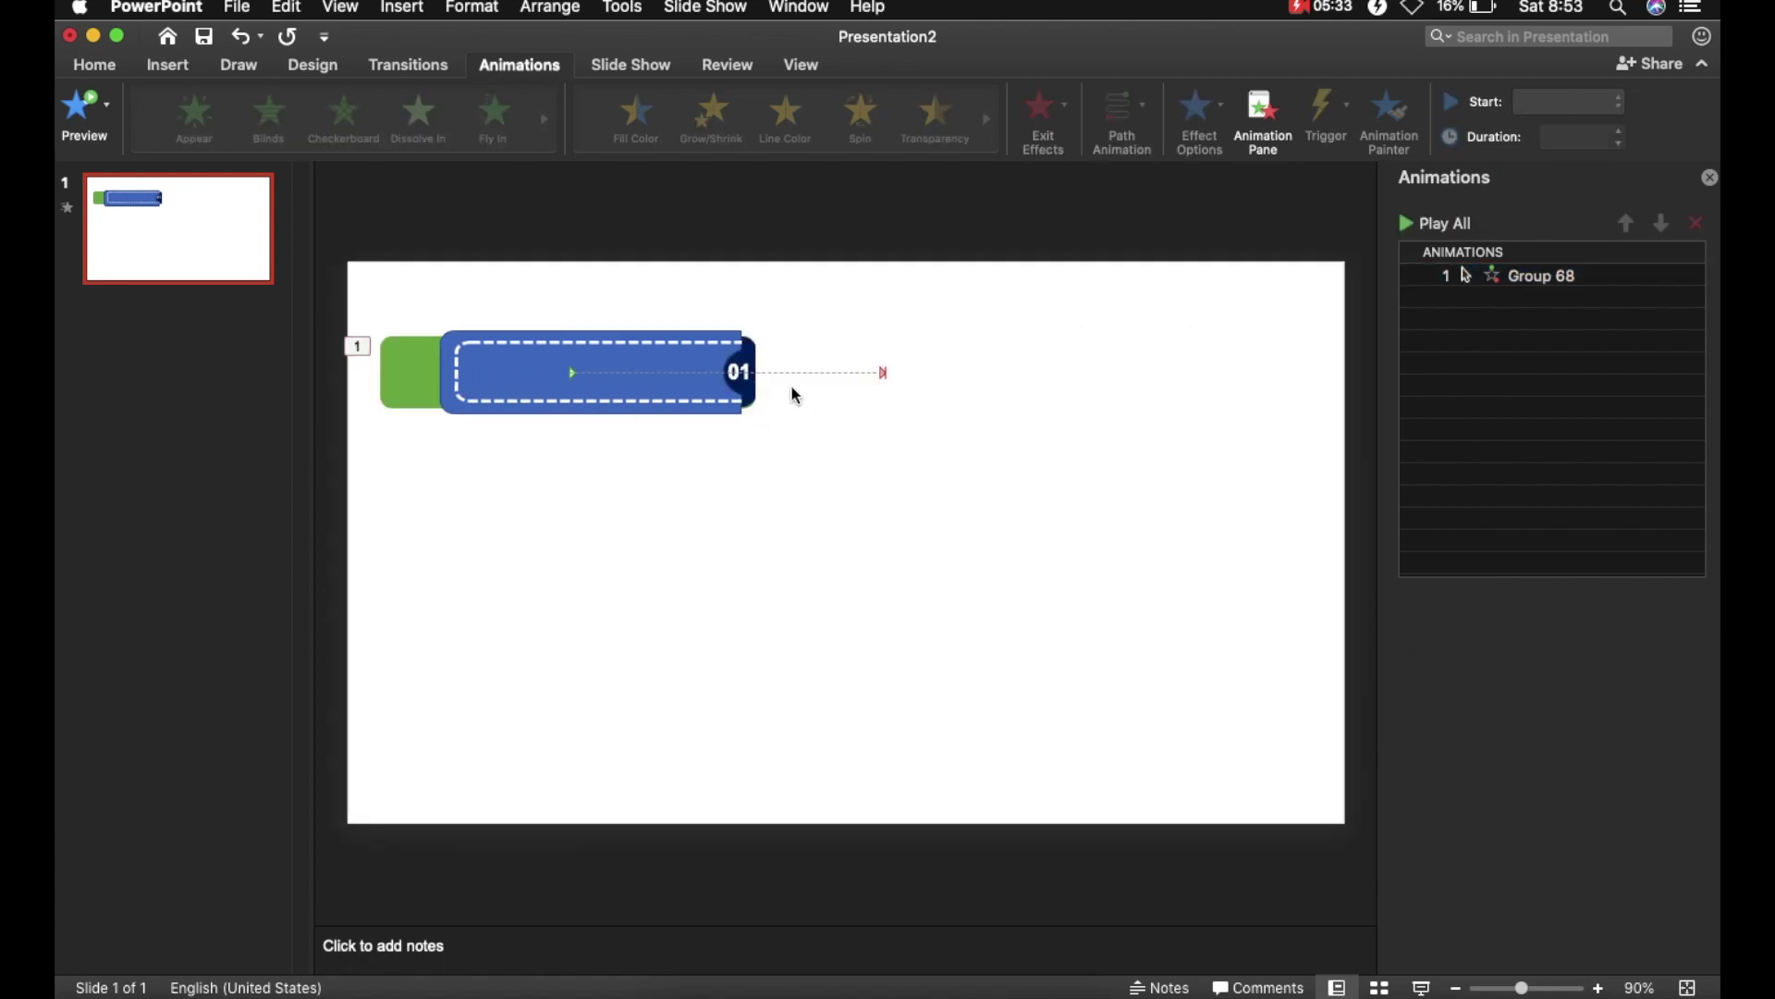
- Insert a text box reading "TITLE 1" and place it on the blue bar
{"action": "left_click", "coordinate": [167, 65]}
{"action": "left_click", "coordinate": [1072, 118]}
{"action": "left_click", "coordinate": [1039, 413]}
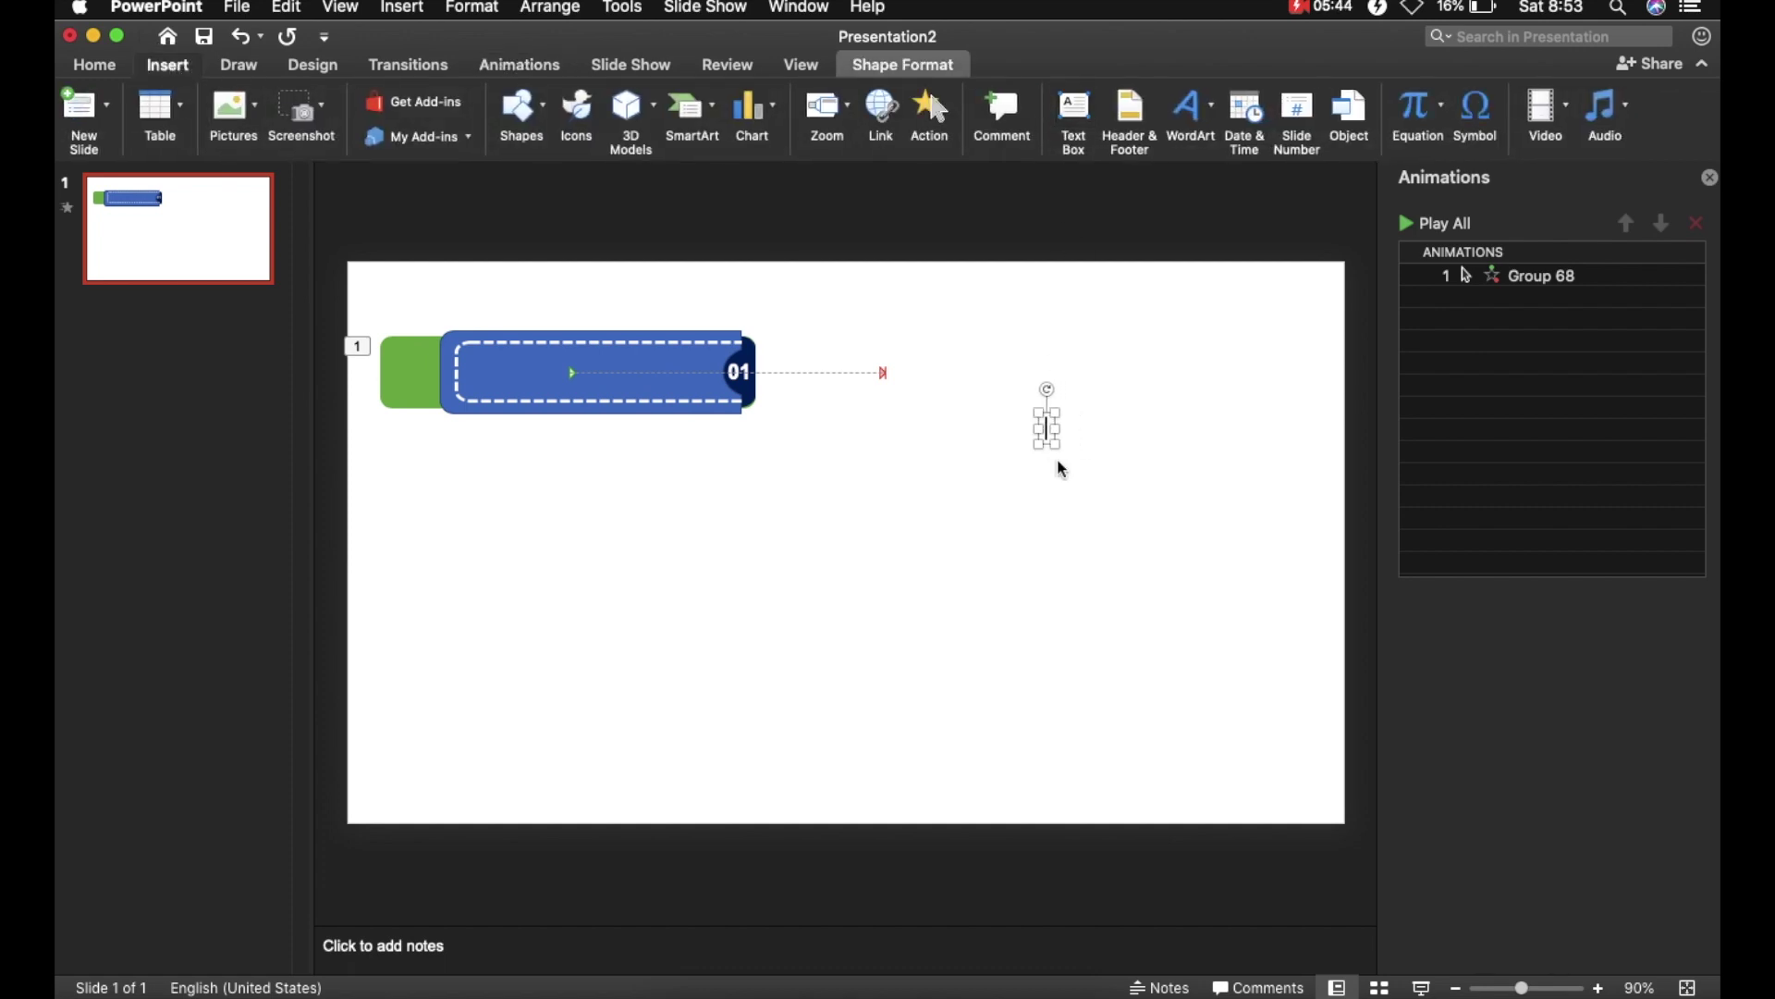
{"action": "left_click_drag", "start_coordinate": [1070, 424], "coordinate": [552, 369]}
- Format the TITLE 1 text as white Arial Black, size 32
{"action": "left_click", "coordinate": [95, 66]}
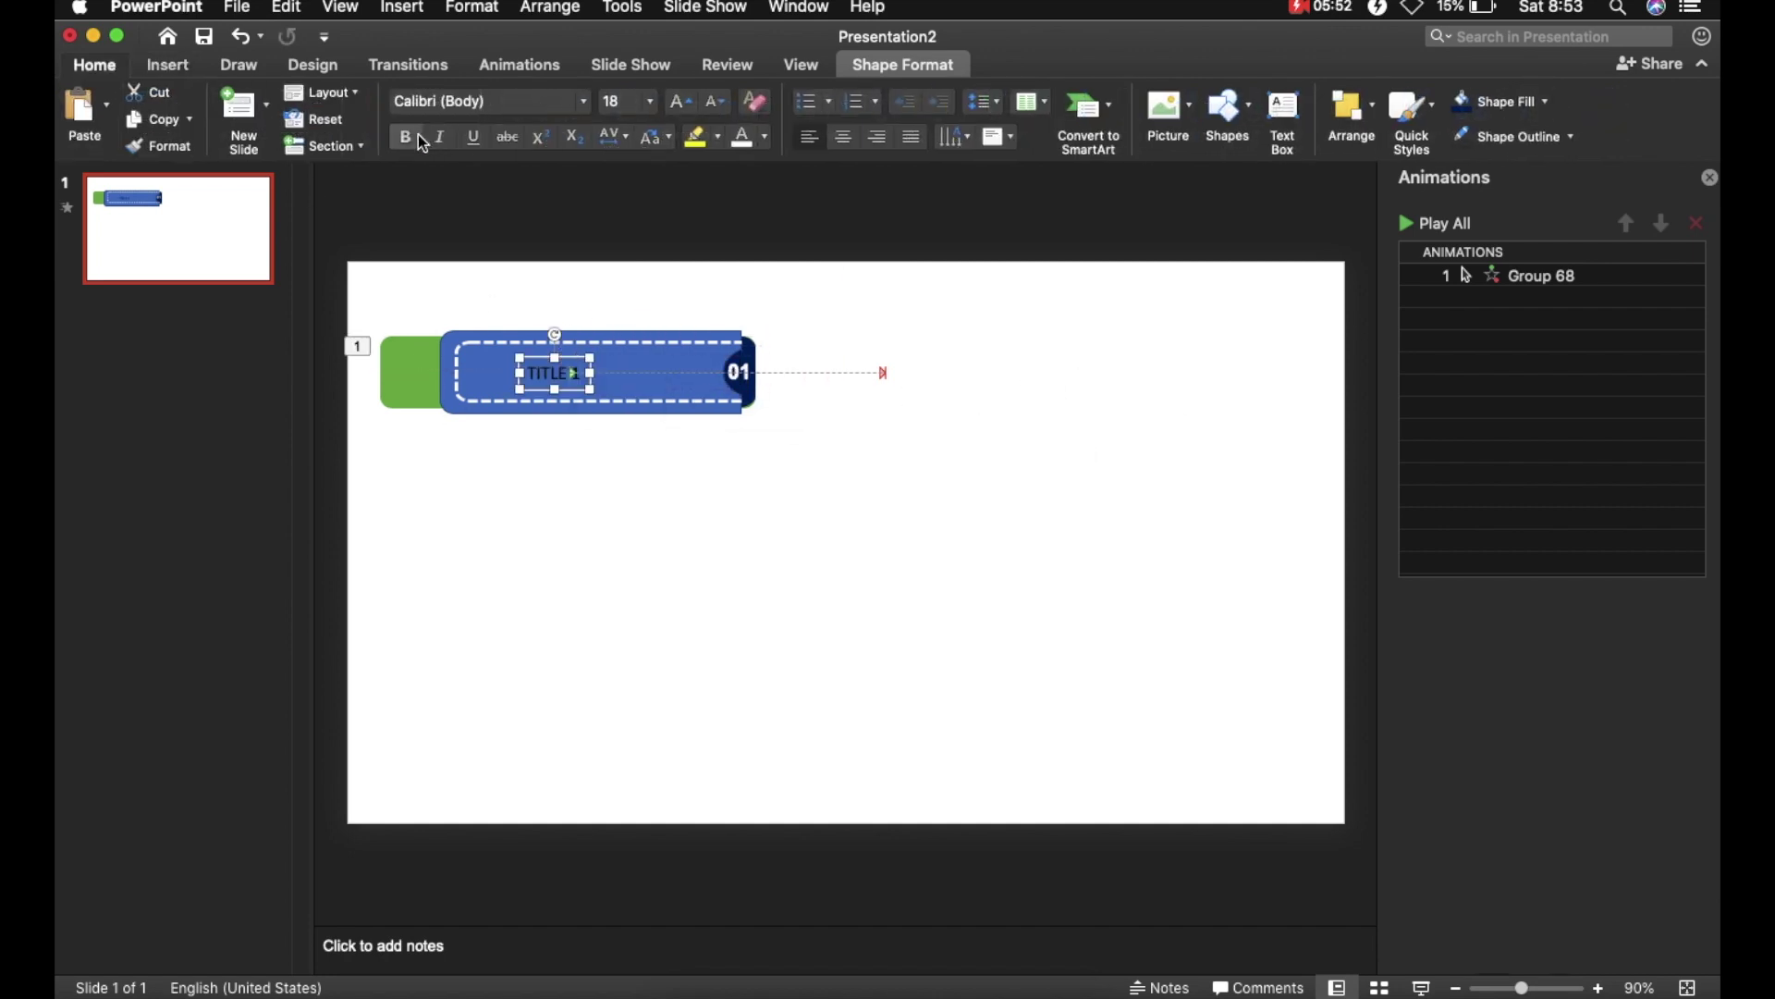
{"action": "left_click", "coordinate": [583, 101]}
{"action": "mouse_move", "coordinate": [566, 286]}
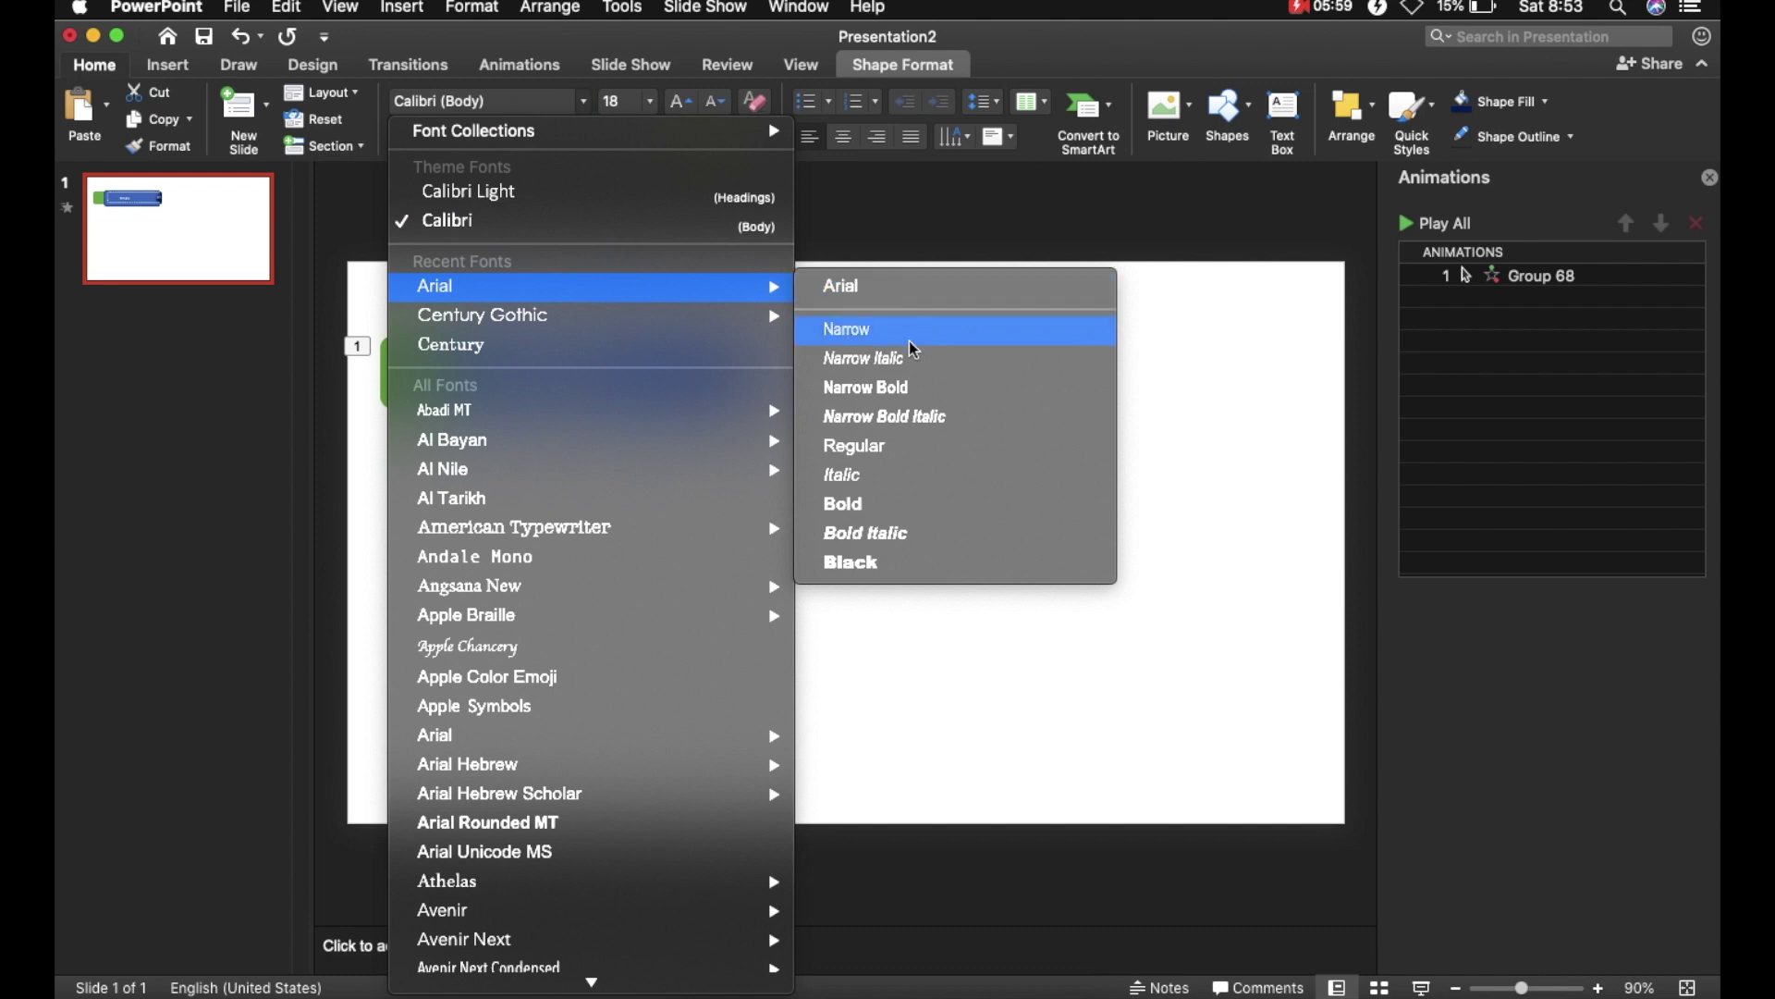
{"action": "left_click", "coordinate": [940, 562]}
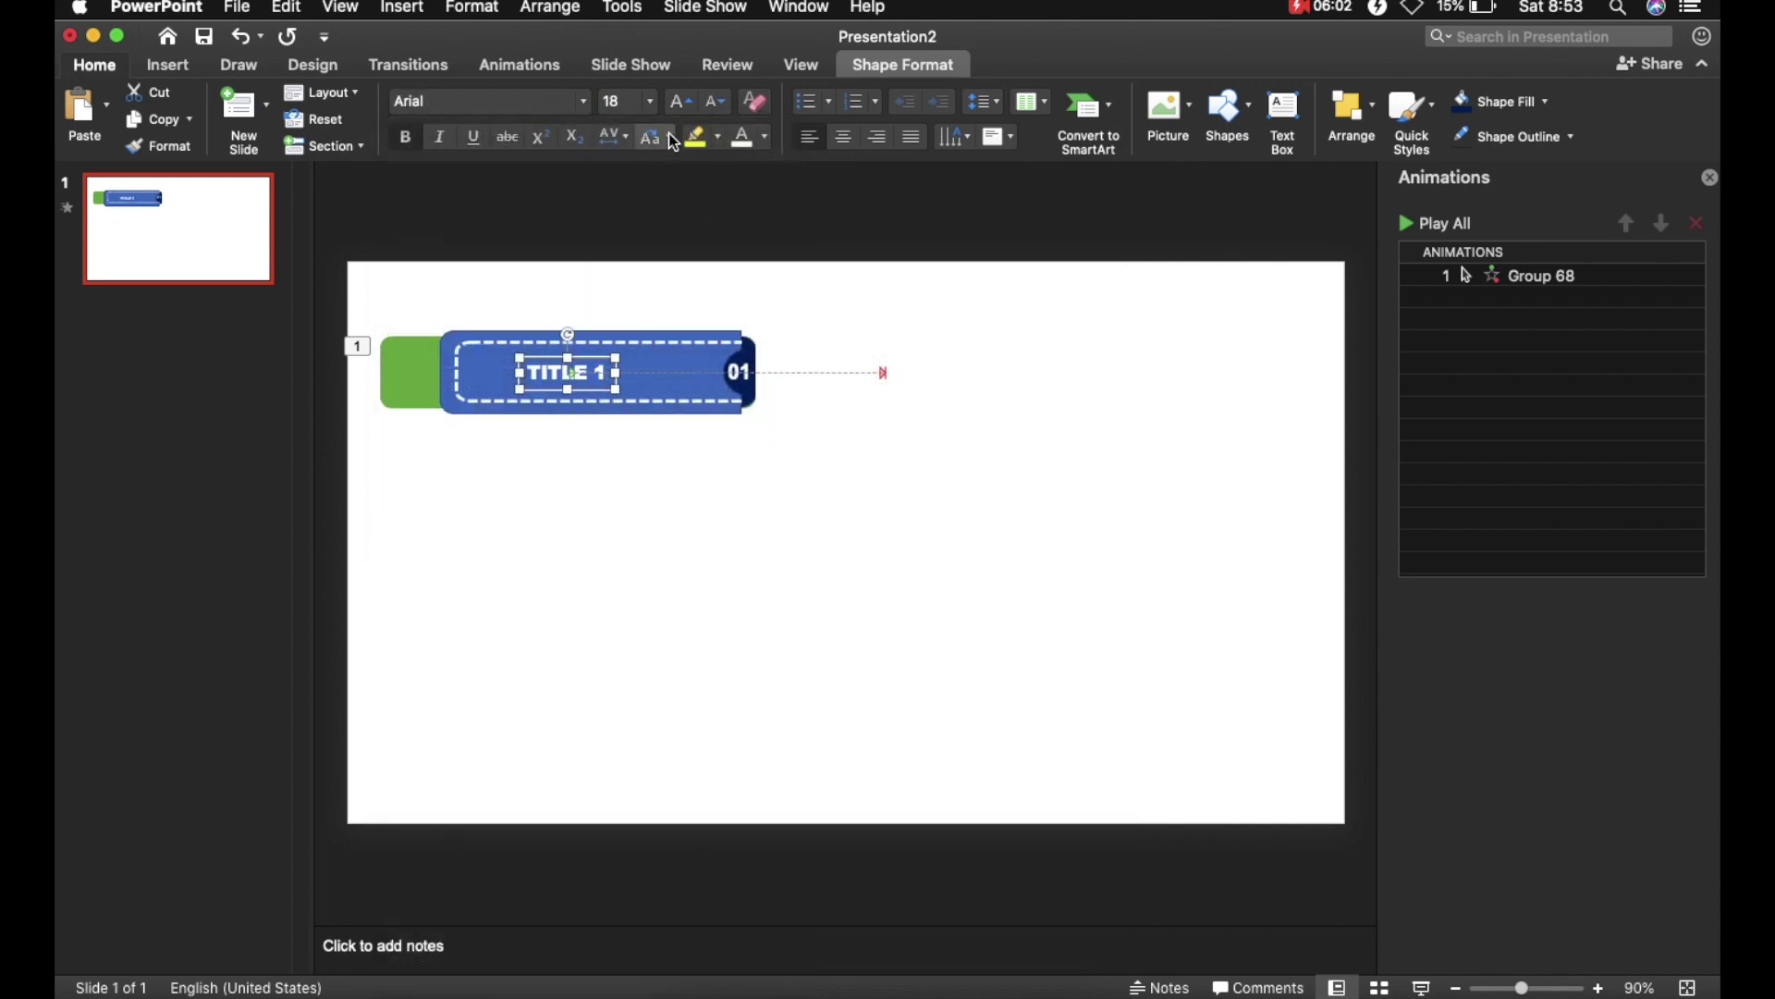
{"action": "left_click", "coordinate": [679, 102]}
{"action": "left_click", "coordinate": [679, 102]}
{"action": "left_click", "coordinate": [680, 102]}
{"action": "left_click", "coordinate": [679, 102]}
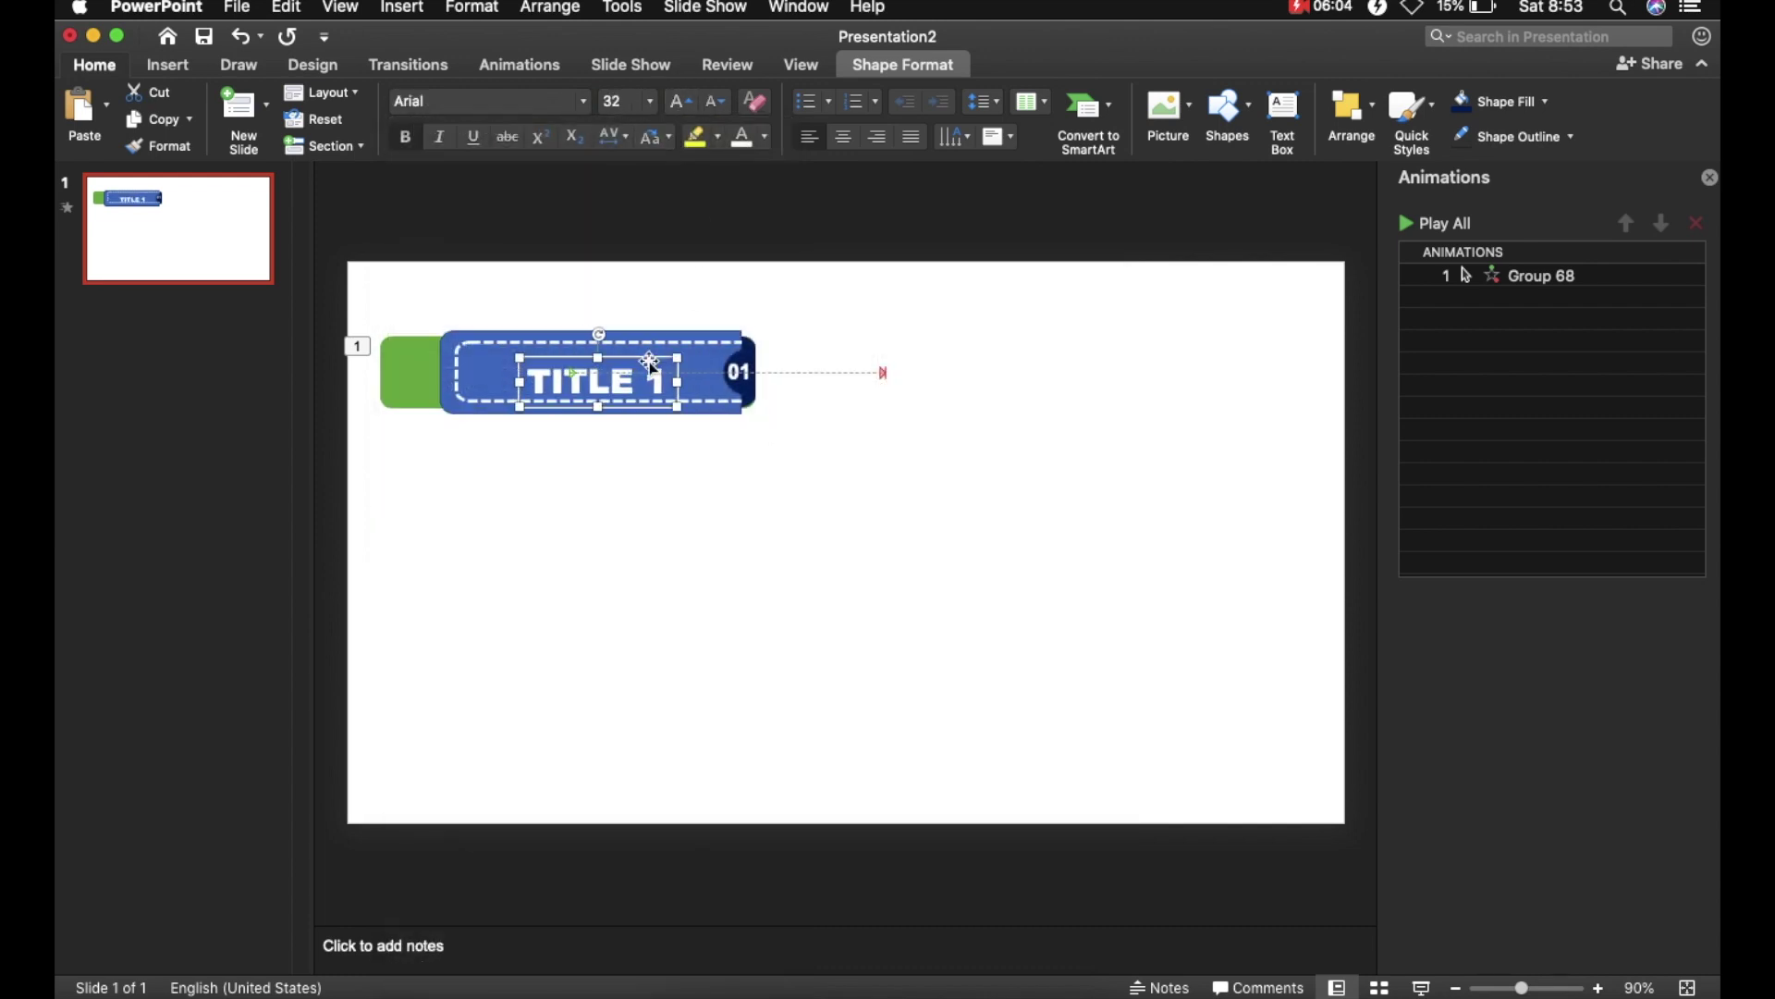
- Centre the TITLE 1 text on the blue bar and play the green group's animation
{"action": "left_click_drag", "start_coordinate": [641, 357], "coordinate": [620, 348]}
{"action": "left_click", "coordinate": [988, 371]}
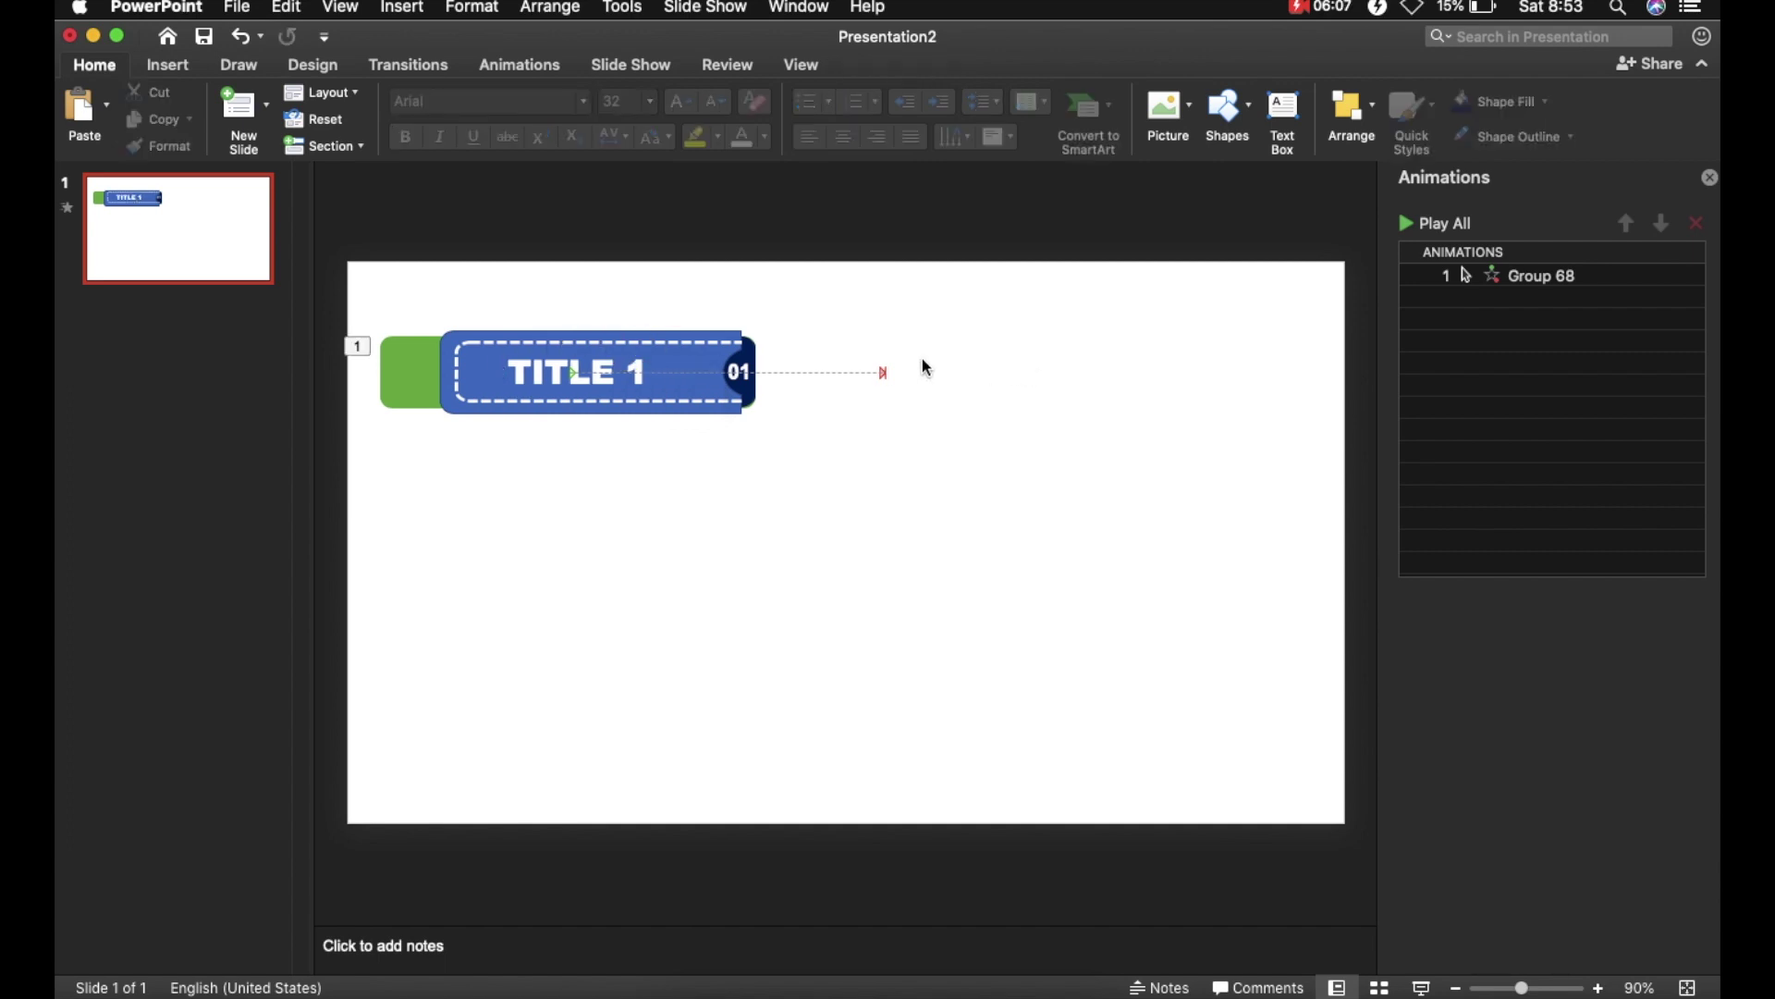
{"action": "left_click", "coordinate": [1449, 279]}
{"action": "left_click", "coordinate": [1407, 225]}
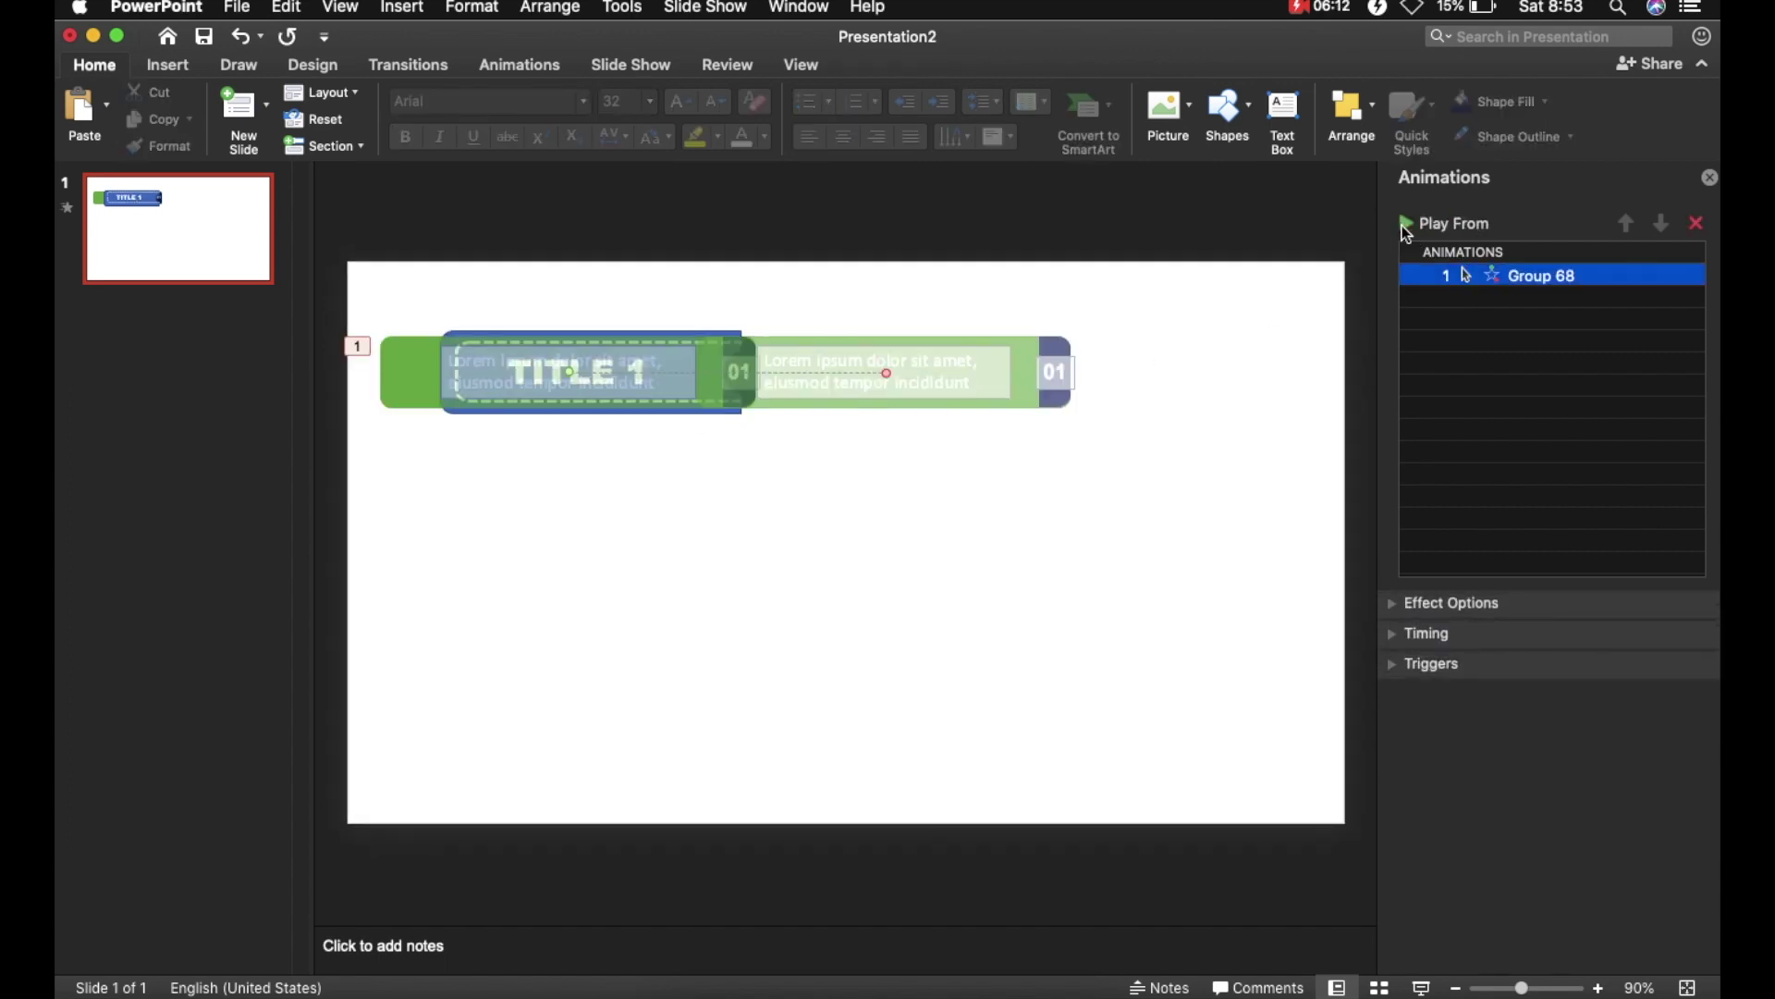
- Draw a rectangle about 1.53" high and 2.11" wide over the green end protruding left of the blue bar
{"action": "left_click", "coordinate": [493, 321]}
{"action": "left_click", "coordinate": [170, 67]}
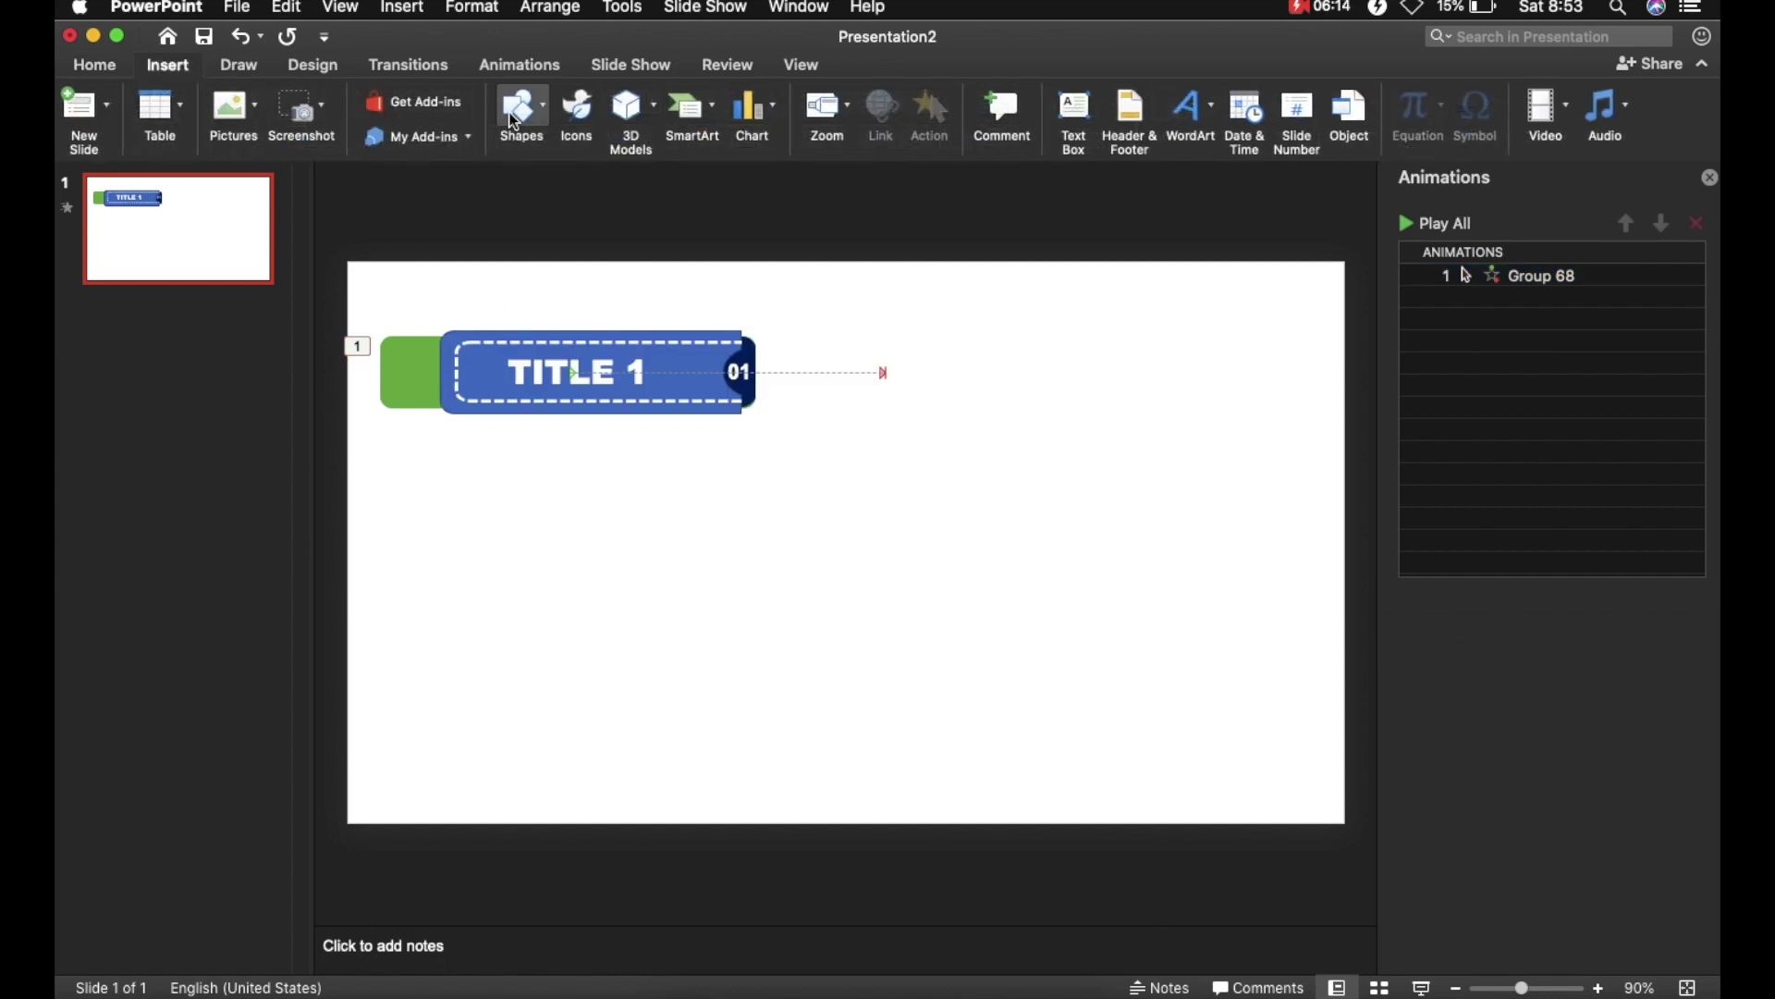
{"action": "left_click", "coordinate": [521, 113]}
{"action": "left_click", "coordinate": [673, 181]}
{"action": "left_click_drag", "start_coordinate": [335, 318], "coordinate": [494, 427]}
- Fill the covering rectangle with white and remove its outline
{"action": "left_click", "coordinate": [535, 103]}
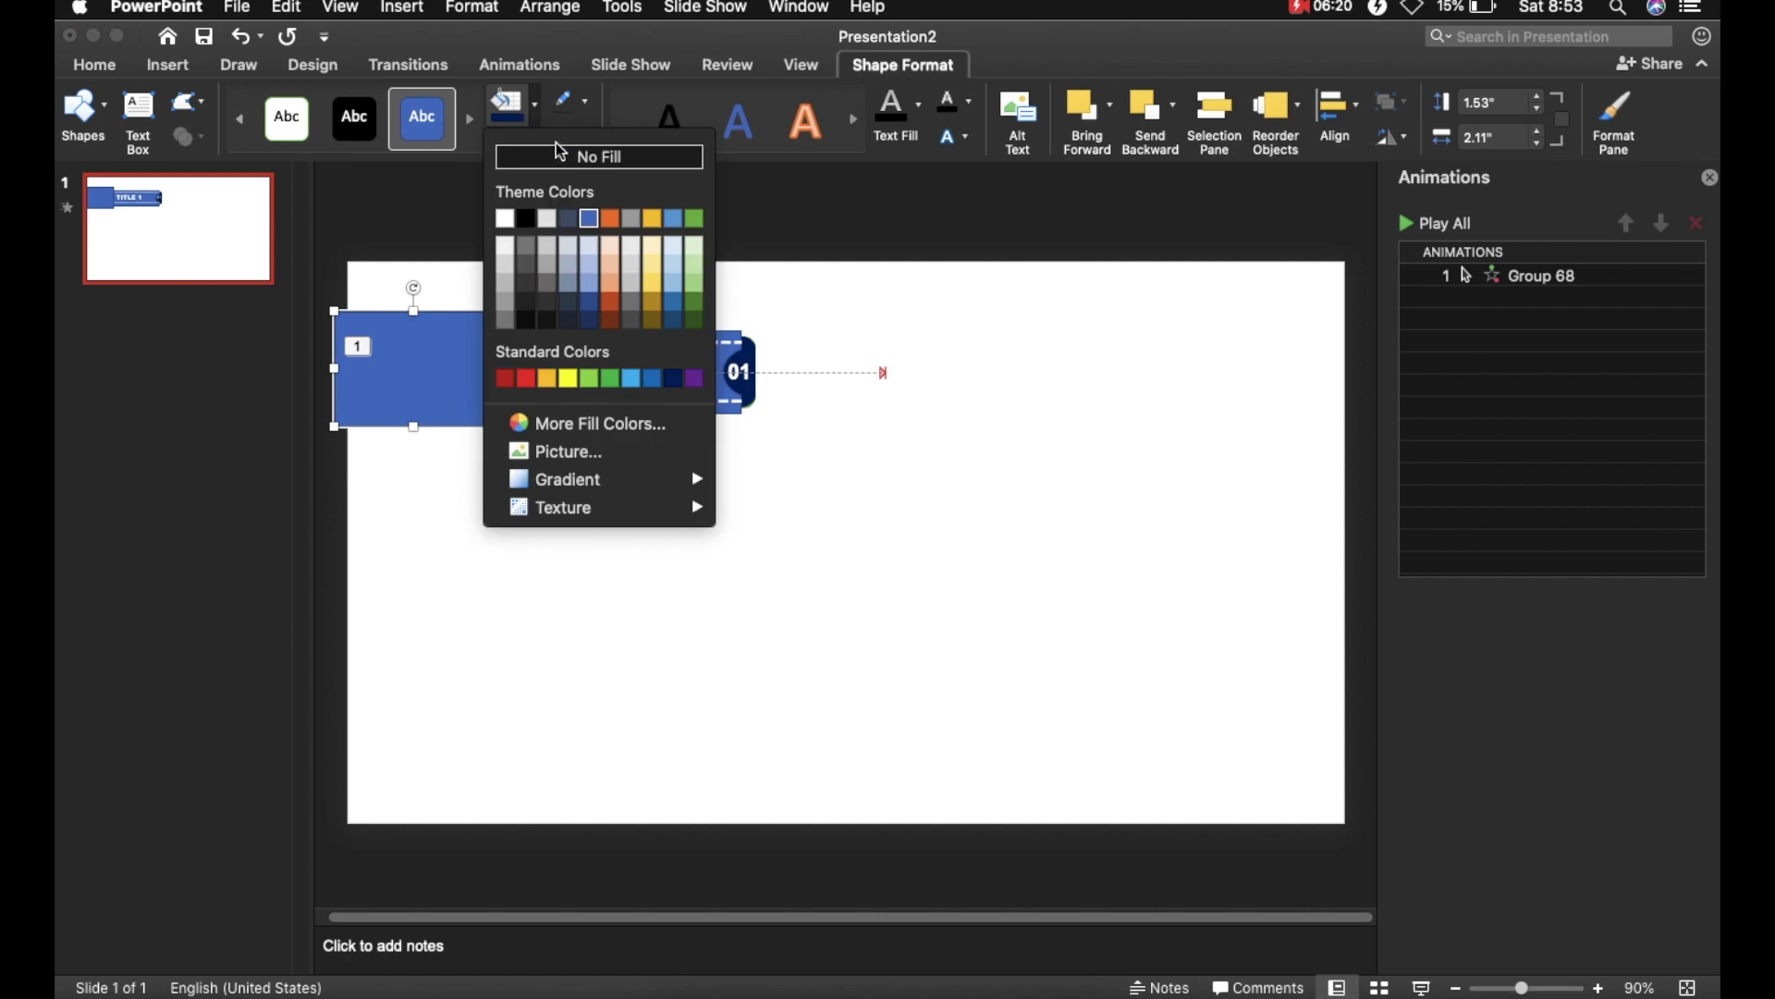
{"action": "left_click", "coordinate": [507, 220]}
{"action": "left_click", "coordinate": [588, 107]}
{"action": "left_click", "coordinate": [607, 135]}
{"action": "left_click", "coordinate": [819, 216]}
- Send the white rectangle backward behind the blue title bar while keeping it in front of the green group
{"action": "left_click", "coordinate": [418, 322]}
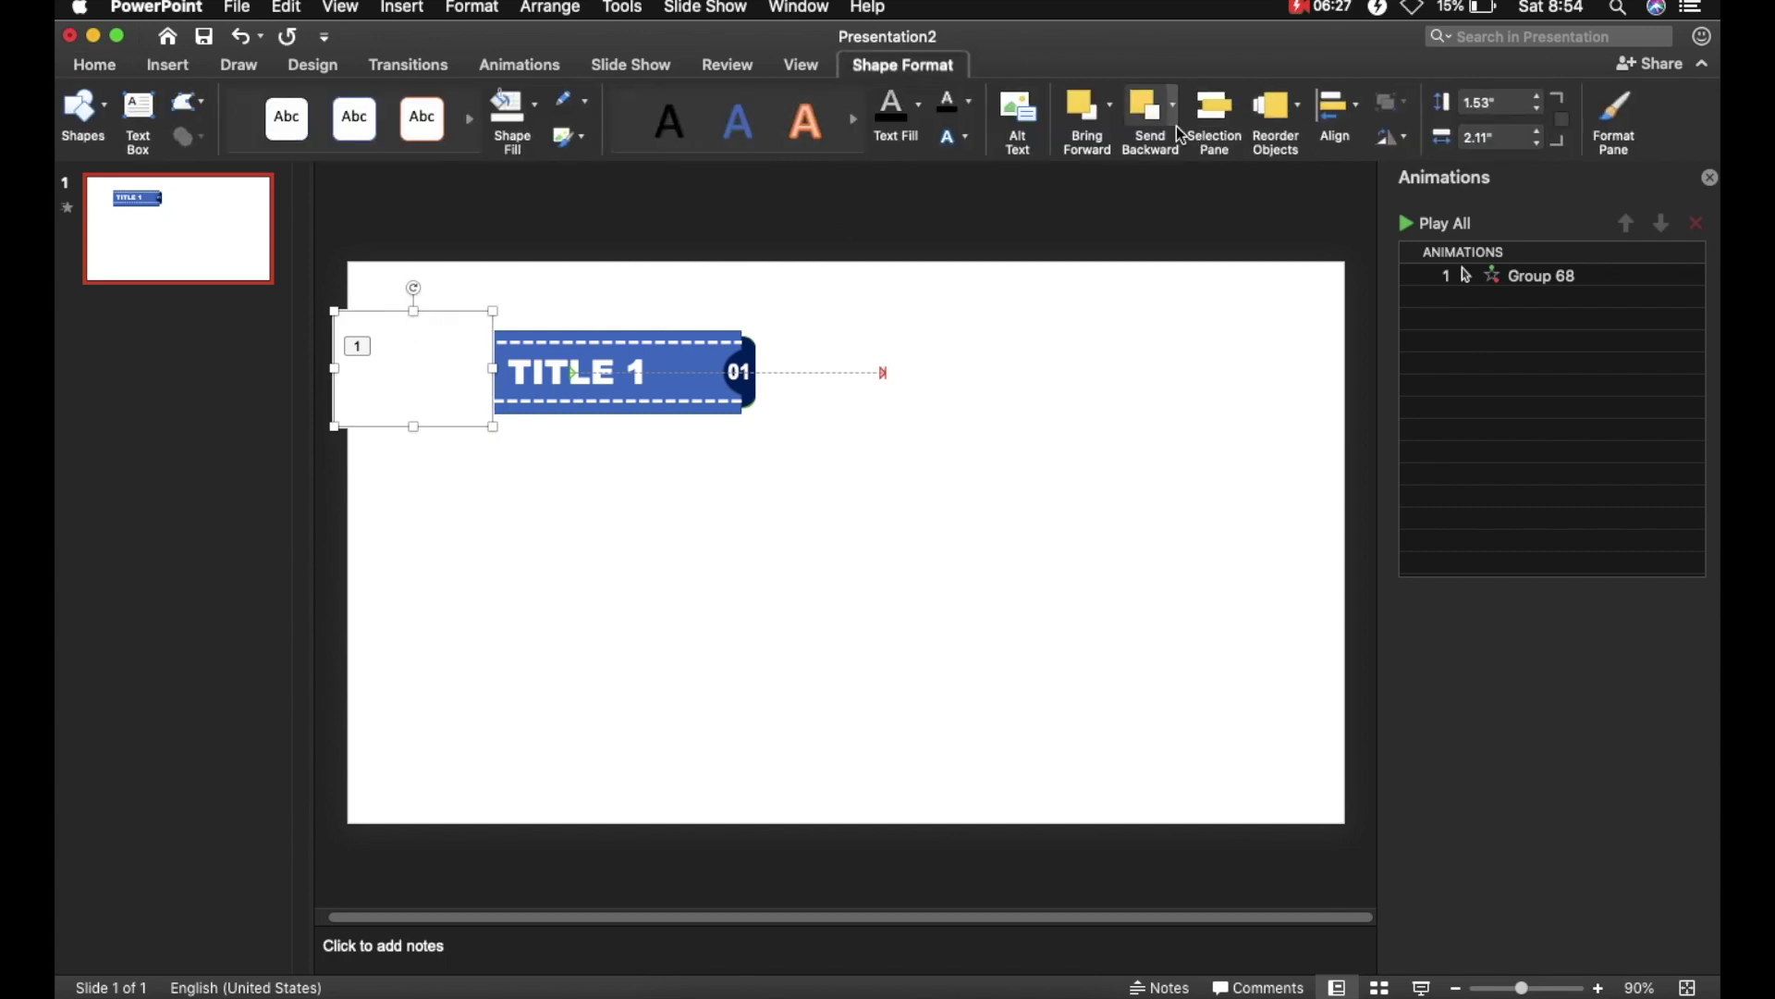
{"action": "left_click", "coordinate": [1142, 109]}
{"action": "left_click", "coordinate": [1165, 280]}
- Move all of the bar's objects together to the right and paste two copies of them spaced out below
{"action": "left_click_drag", "start_coordinate": [1185, 225], "coordinate": [319, 554]}
{"action": "left_click_drag", "start_coordinate": [508, 318], "coordinate": [593, 318]}
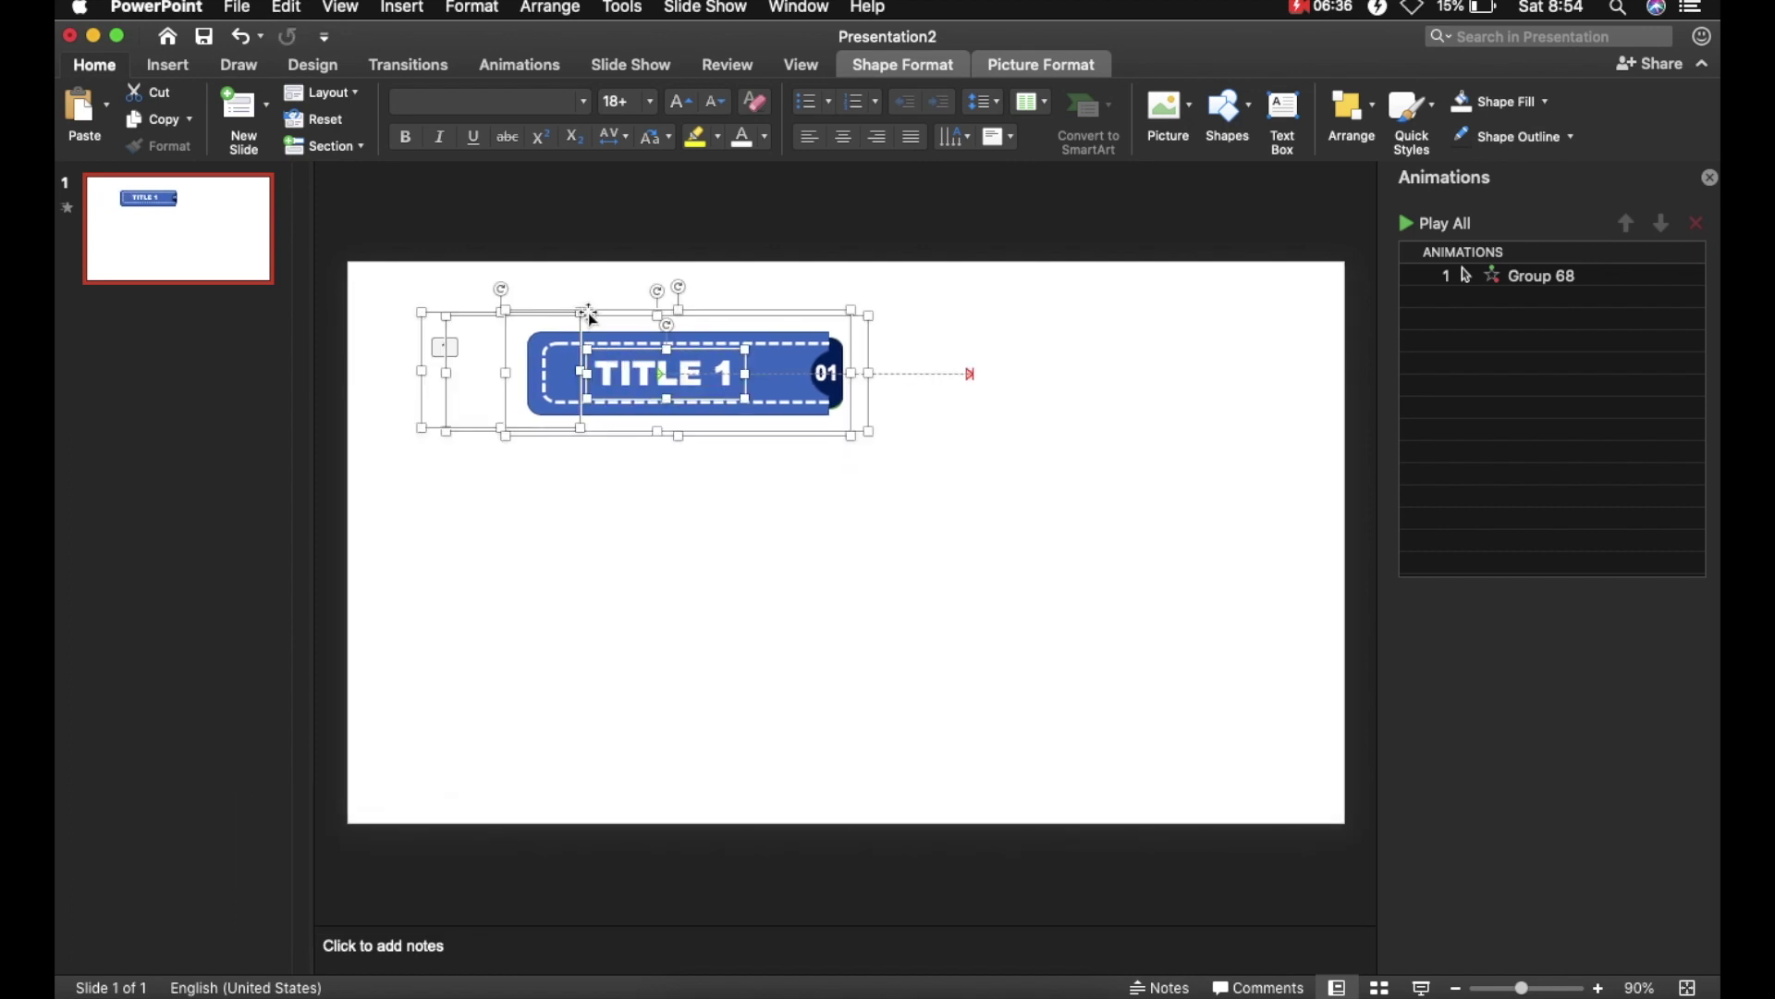
{"action": "key", "text": "cmd+c"}
{"action": "key", "text": "cmd+v"}
{"action": "left_click_drag", "start_coordinate": [703, 329], "coordinate": [888, 602]}
{"action": "key", "text": "super+v"}
{"action": "left_click", "coordinate": [888, 602]}
- Change the titles on the two copied bars to TITLE 2 and TITLE 3
{"action": "double_click", "coordinate": [724, 514]}
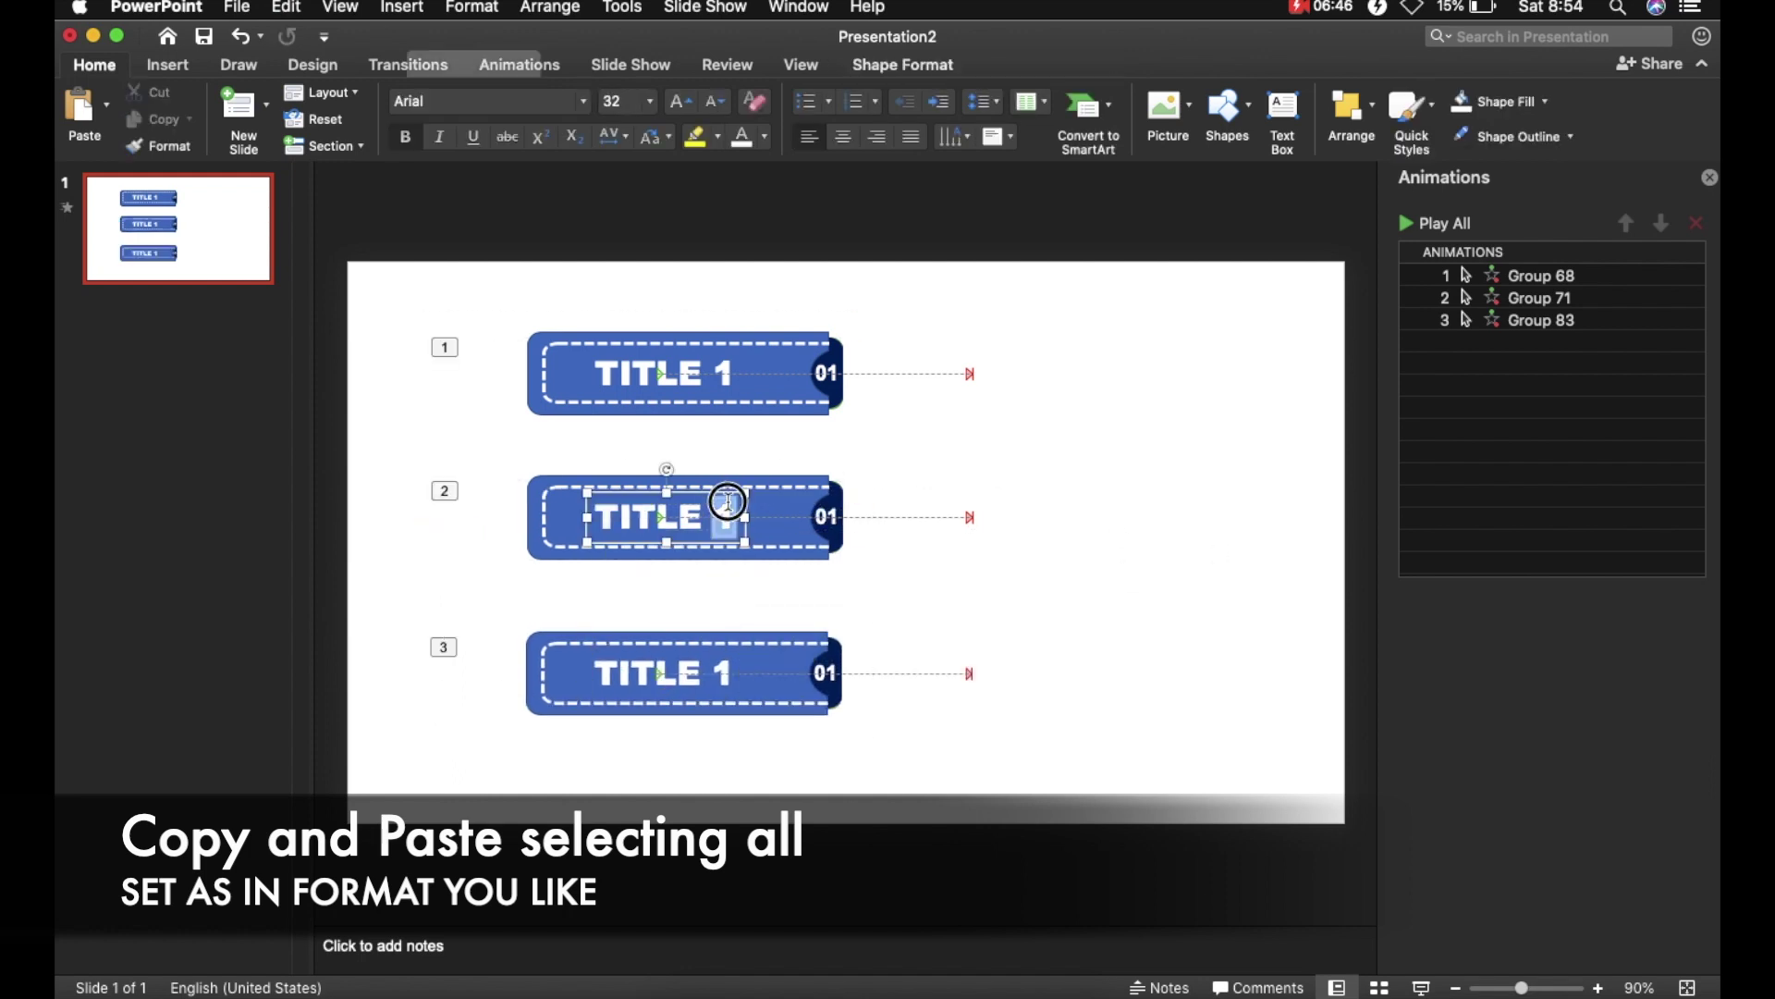
{"action": "type", "text": "2"}
{"action": "double_click", "coordinate": [726, 668]}
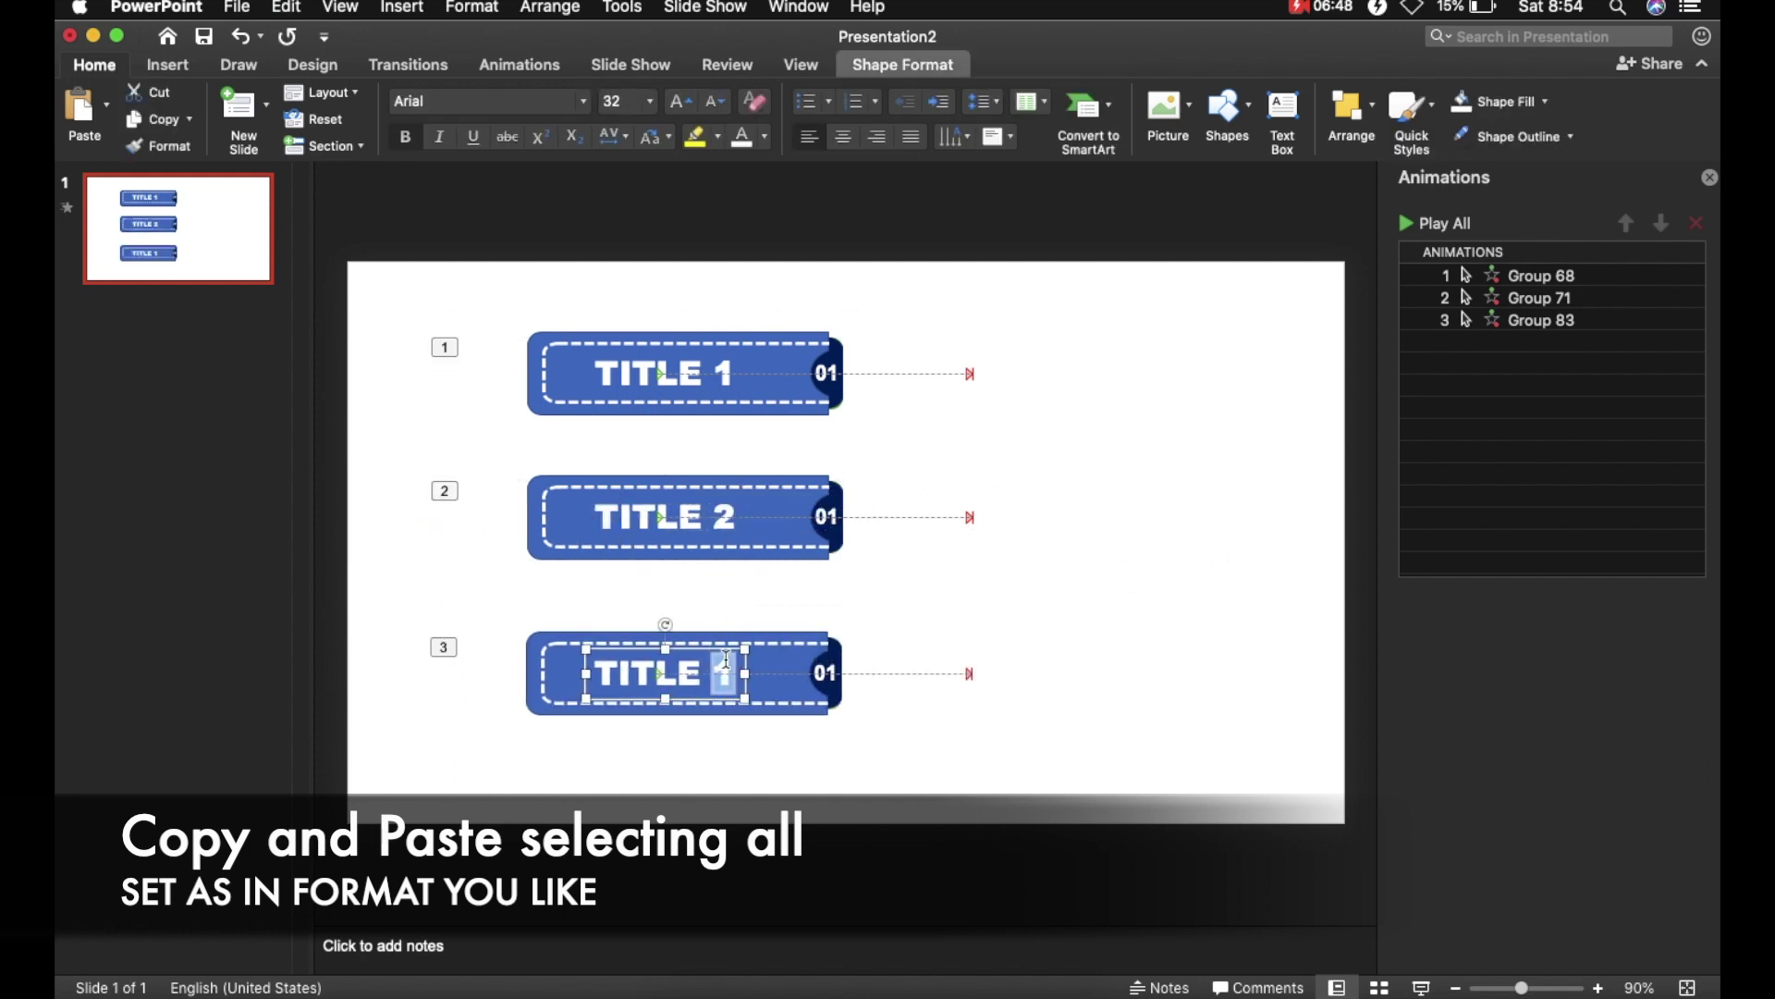
{"action": "type", "text": "3"}
{"action": "left_click", "coordinate": [1070, 662]}
- Renumber the sliding groups of the TITLE 2 and TITLE 3 bars as 02 and 03
{"action": "double_click", "coordinate": [834, 520]}
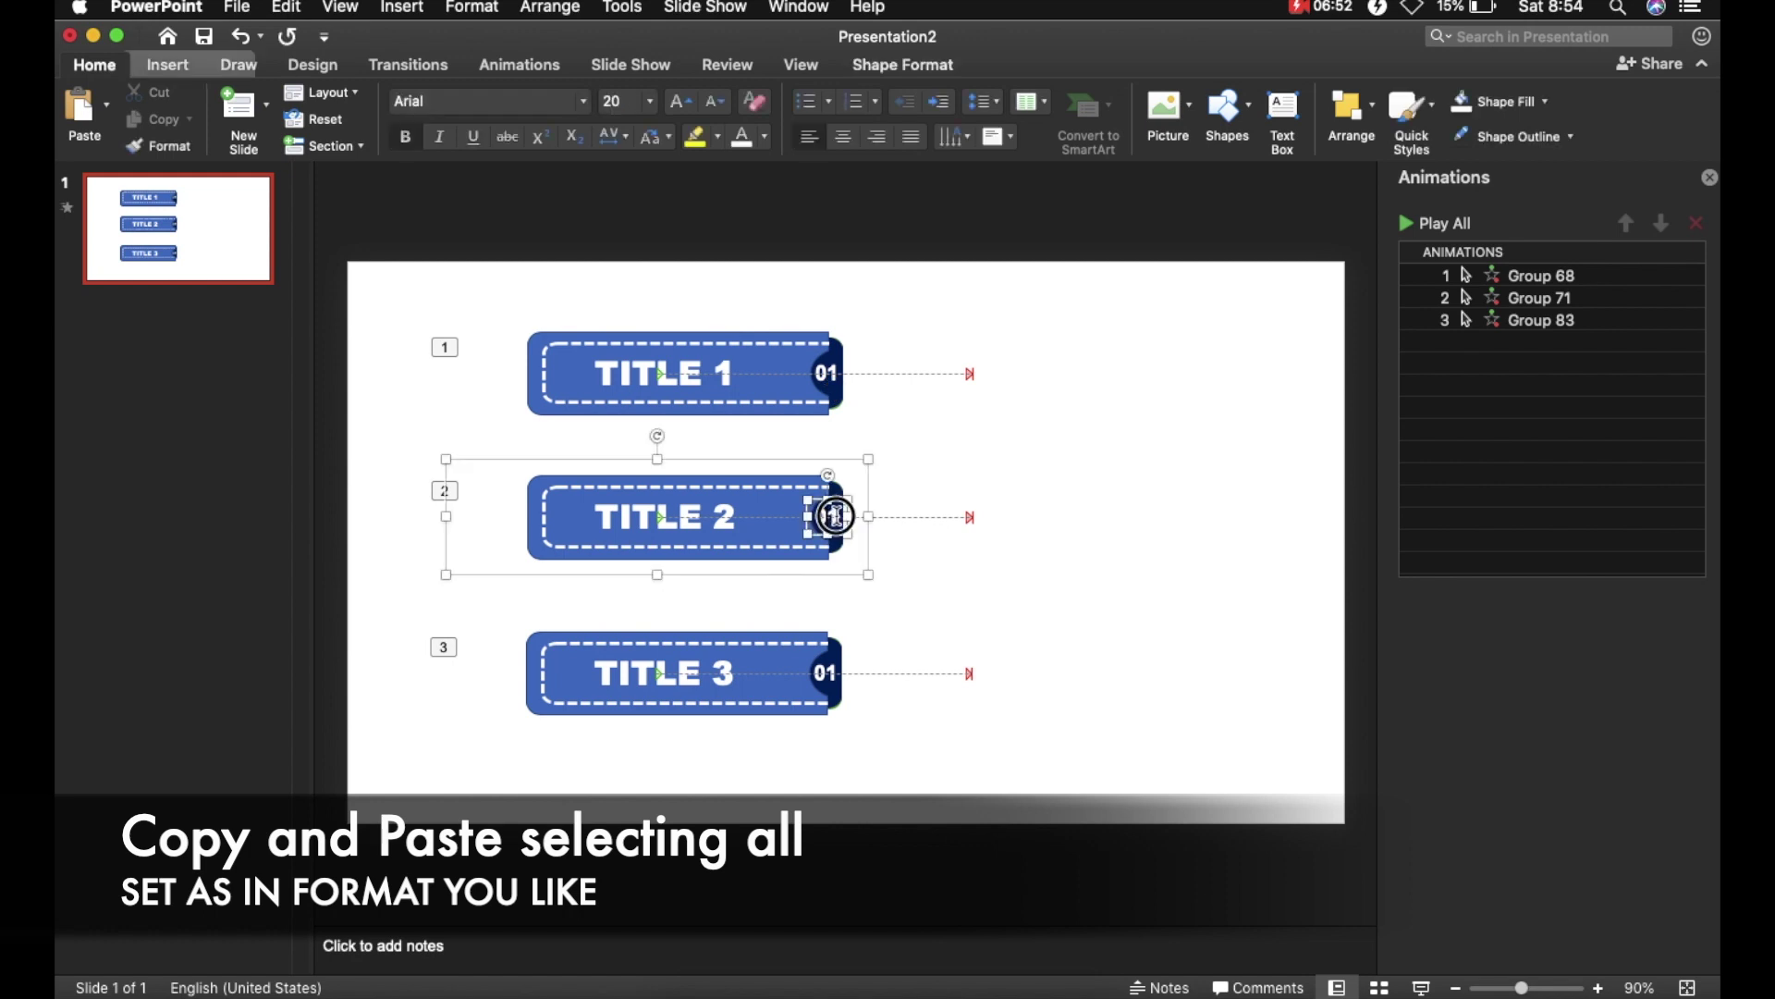
{"action": "type", "text": "02"}
{"action": "double_click", "coordinate": [832, 666]}
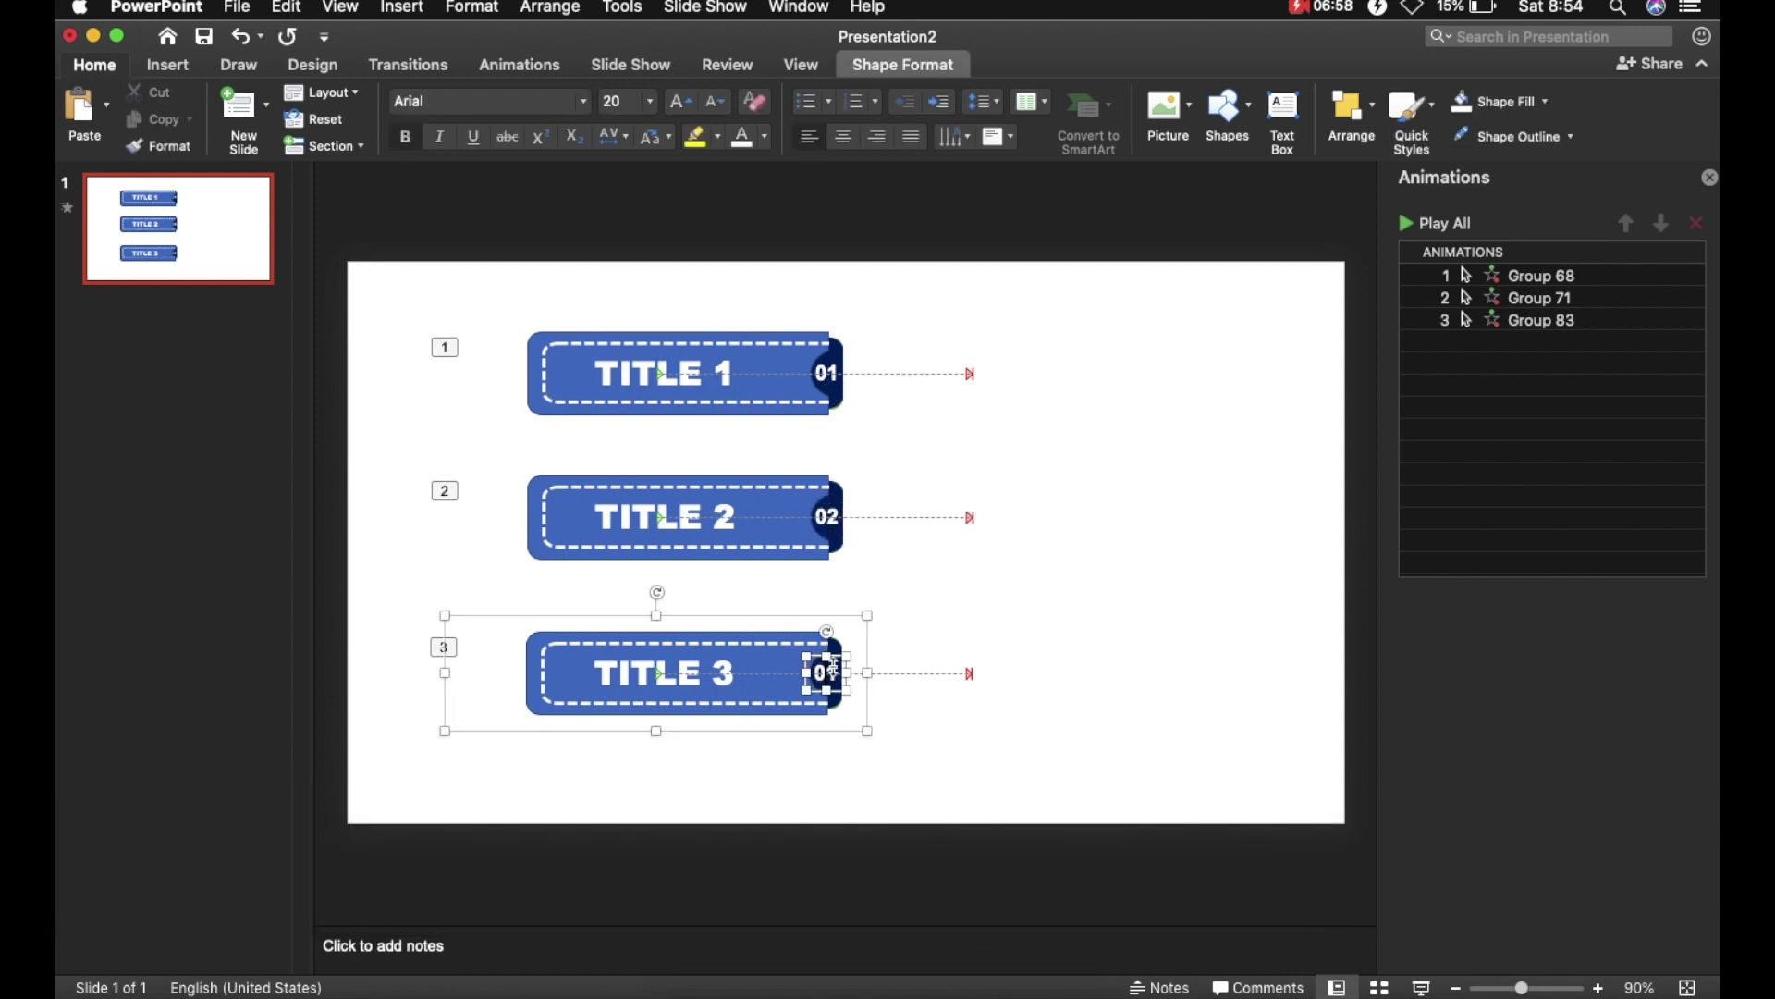
{"action": "type", "text": "03"}
{"action": "left_click", "coordinate": [1183, 647]}
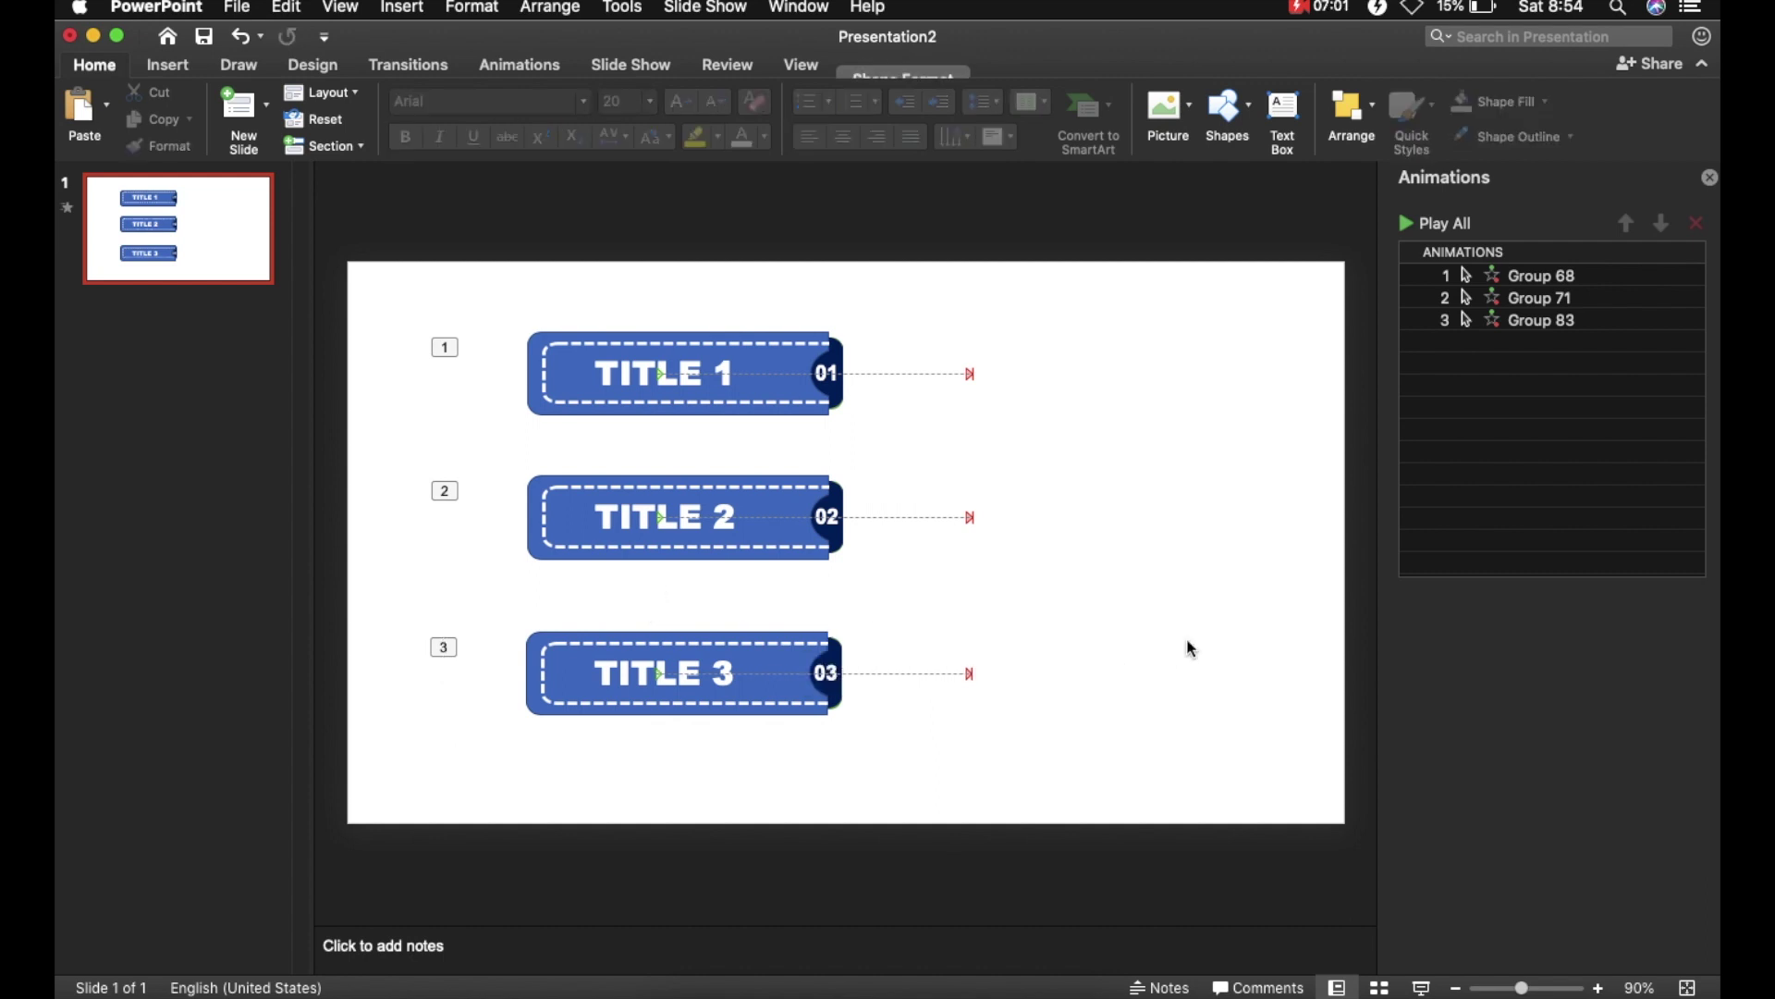
- Move all three bars together up and right, to about 1.69" left and -0.02" top
{"action": "left_click_drag", "start_coordinate": [1185, 311], "coordinate": [312, 905]}
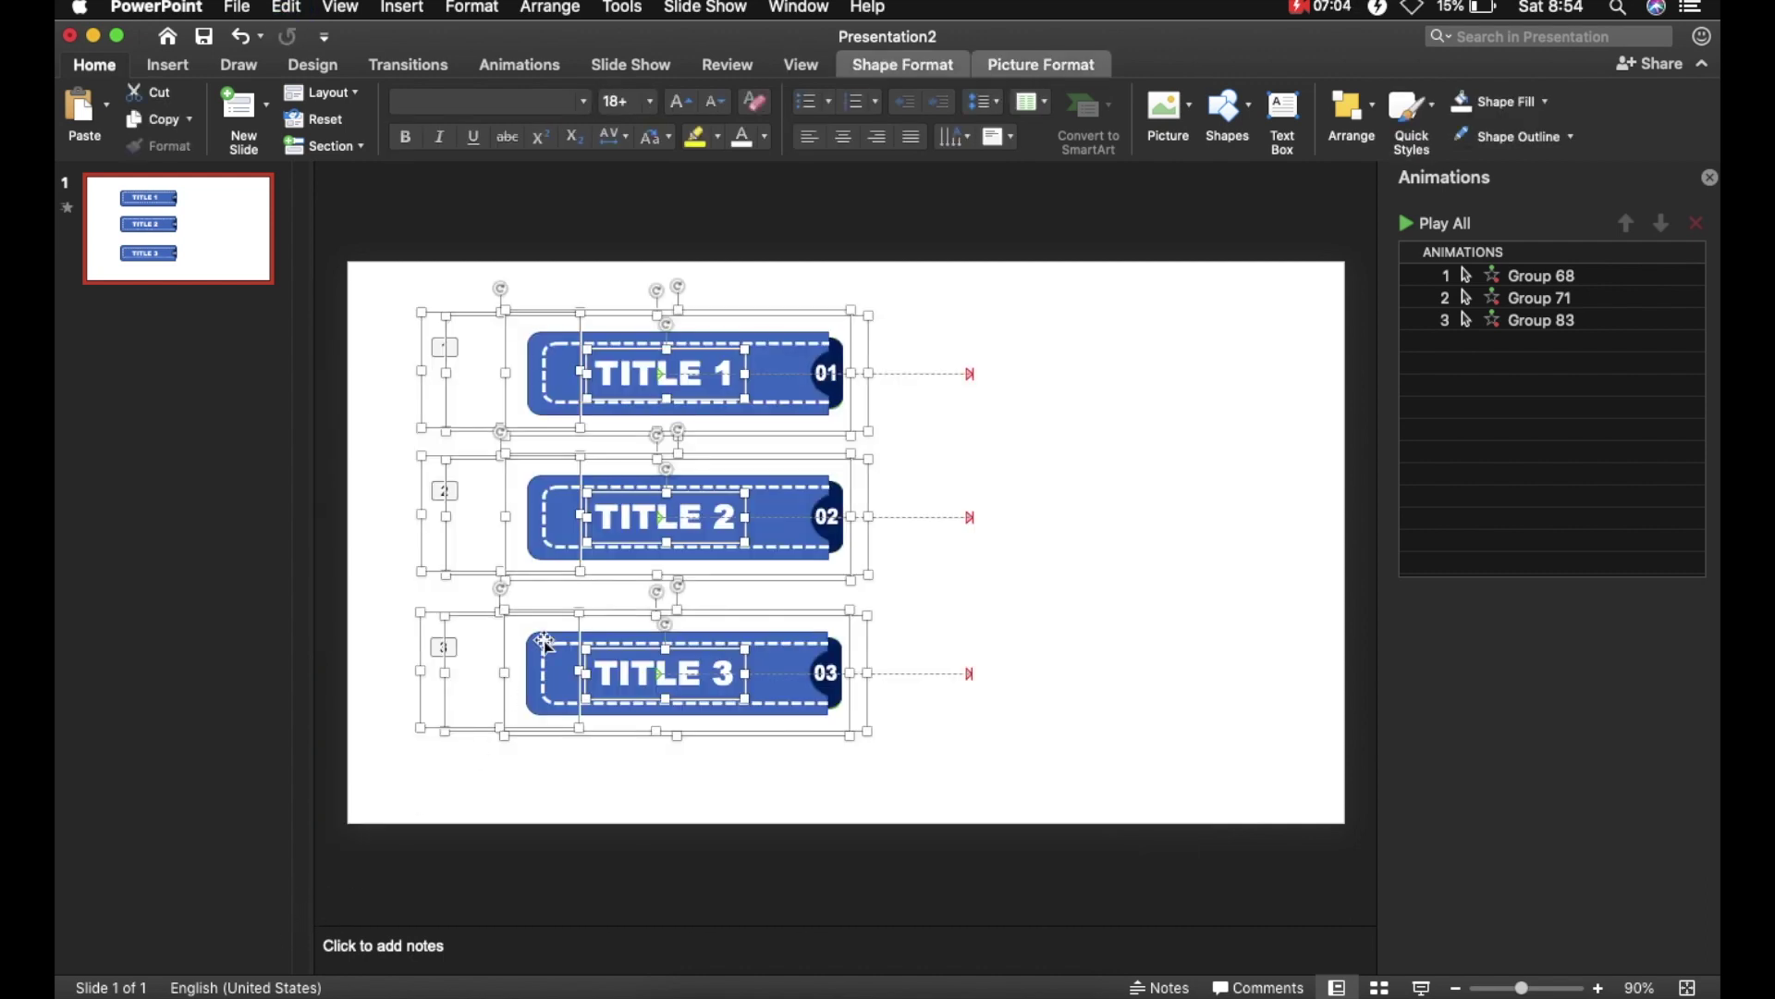
{"action": "left_click_drag", "start_coordinate": [632, 544], "coordinate": [685, 493]}
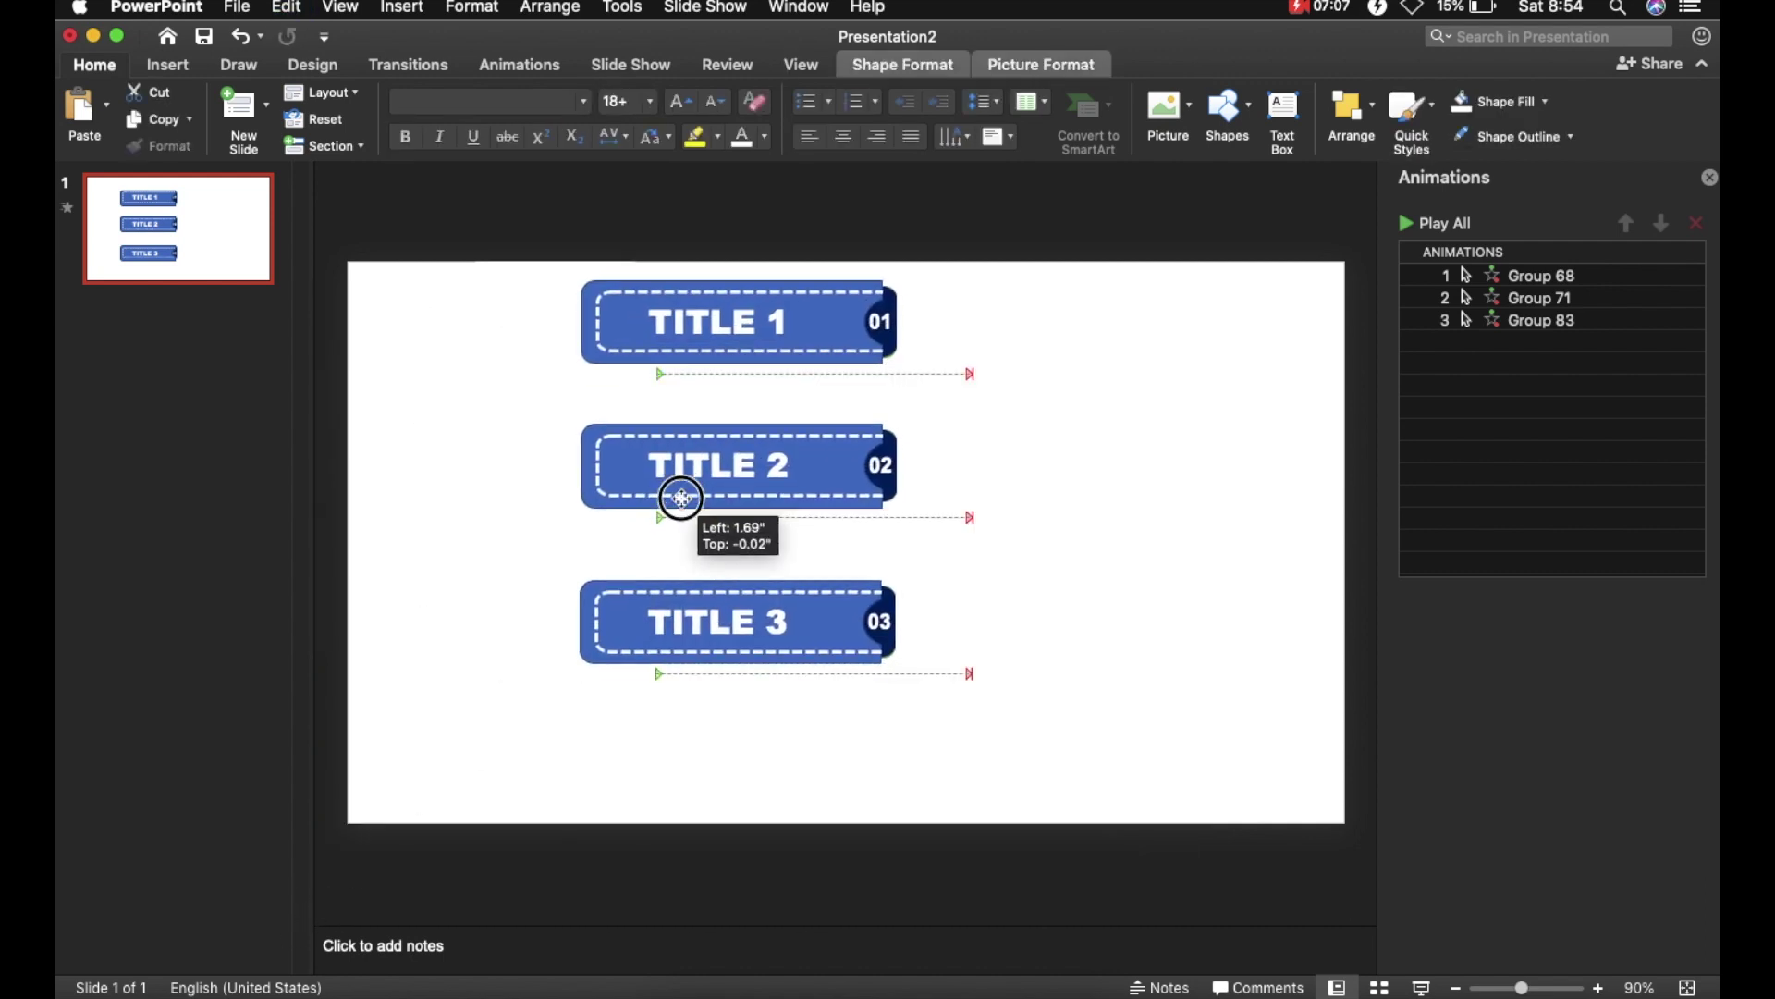
{"action": "left_click", "coordinate": [1122, 527]}
- Paste a fourth bar below TITLE 3, title it TITLE 4 and number it 04
{"action": "key", "text": "super+v"}
{"action": "left_click_drag", "start_coordinate": [753, 462], "coordinate": [805, 682]}
{"action": "double_click", "coordinate": [784, 737]}
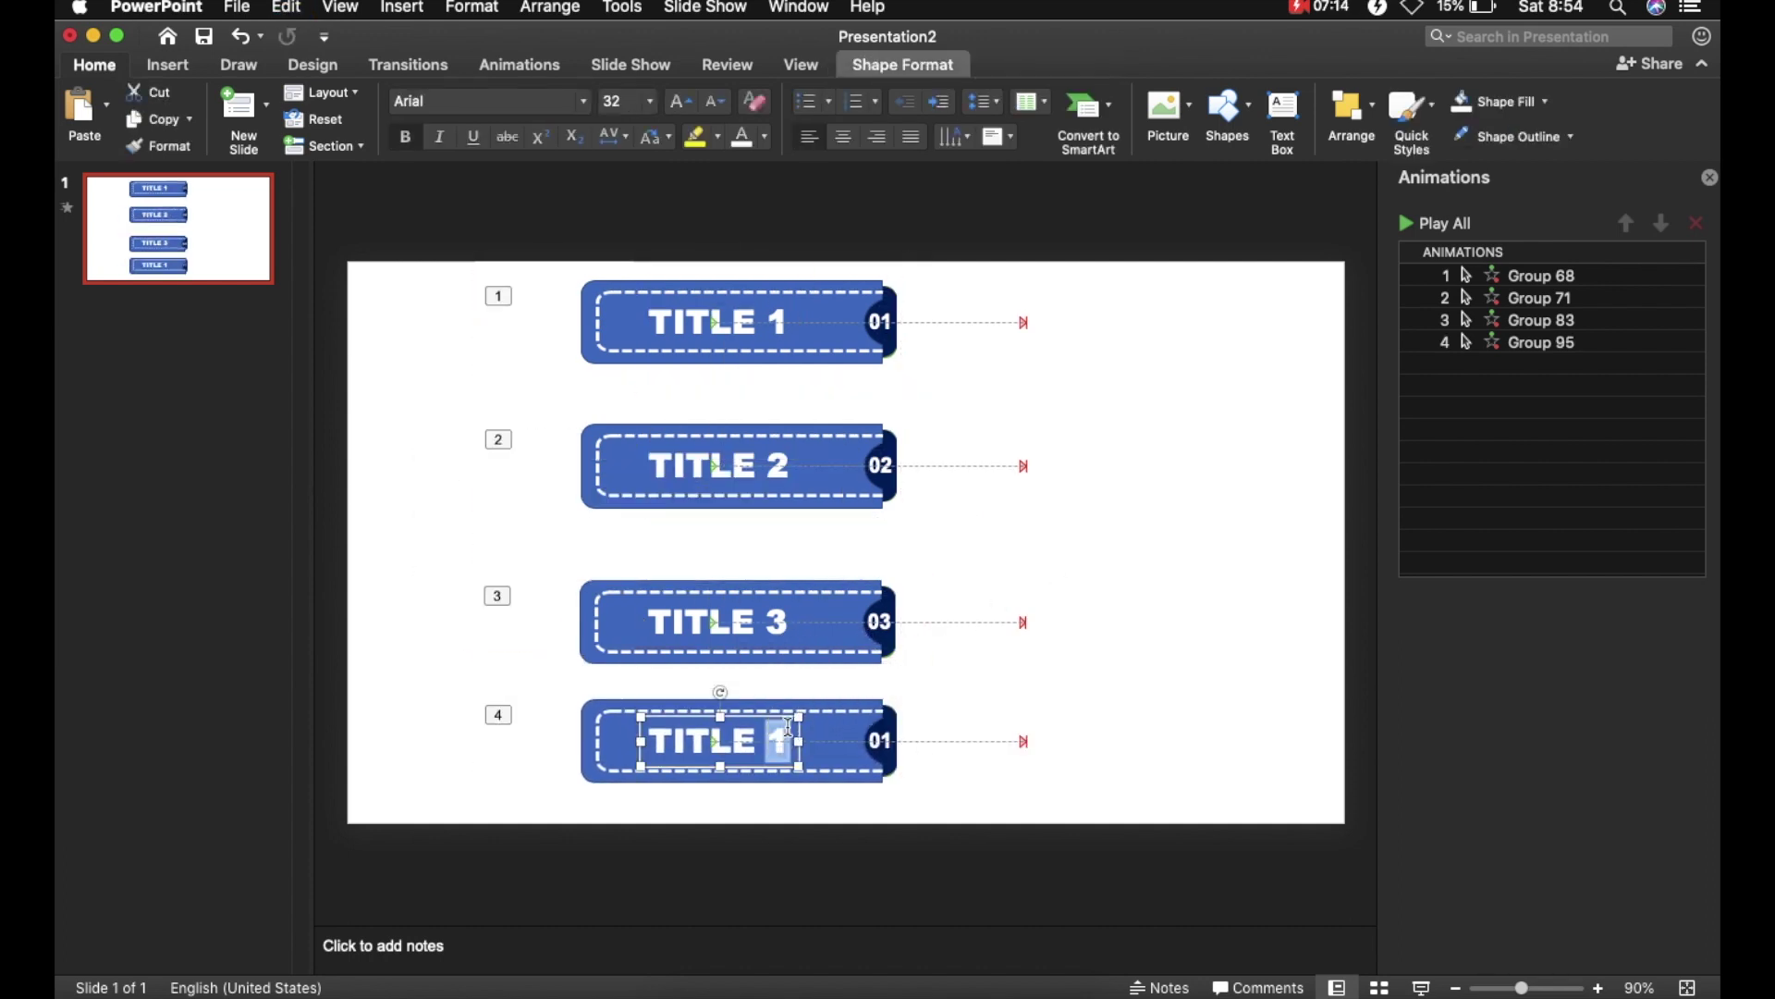
{"action": "double_click", "coordinate": [877, 740]}
{"action": "type", "text": "04"}
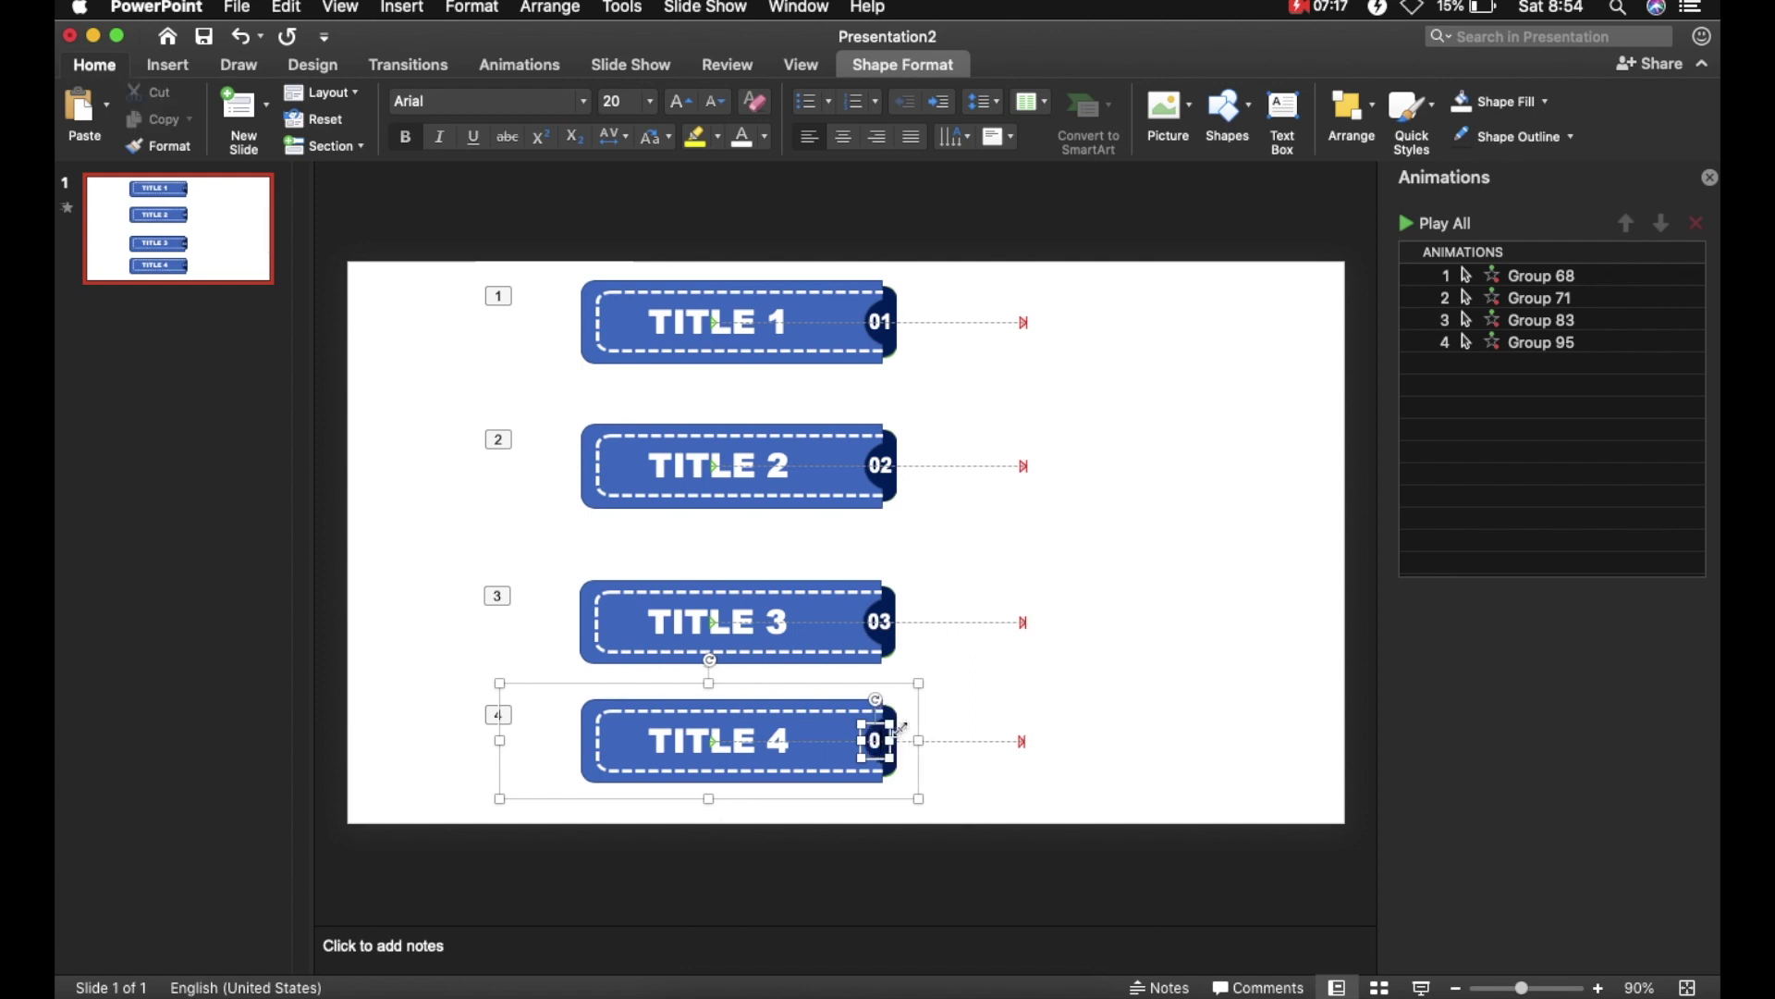
{"action": "left_click", "coordinate": [1093, 674]}
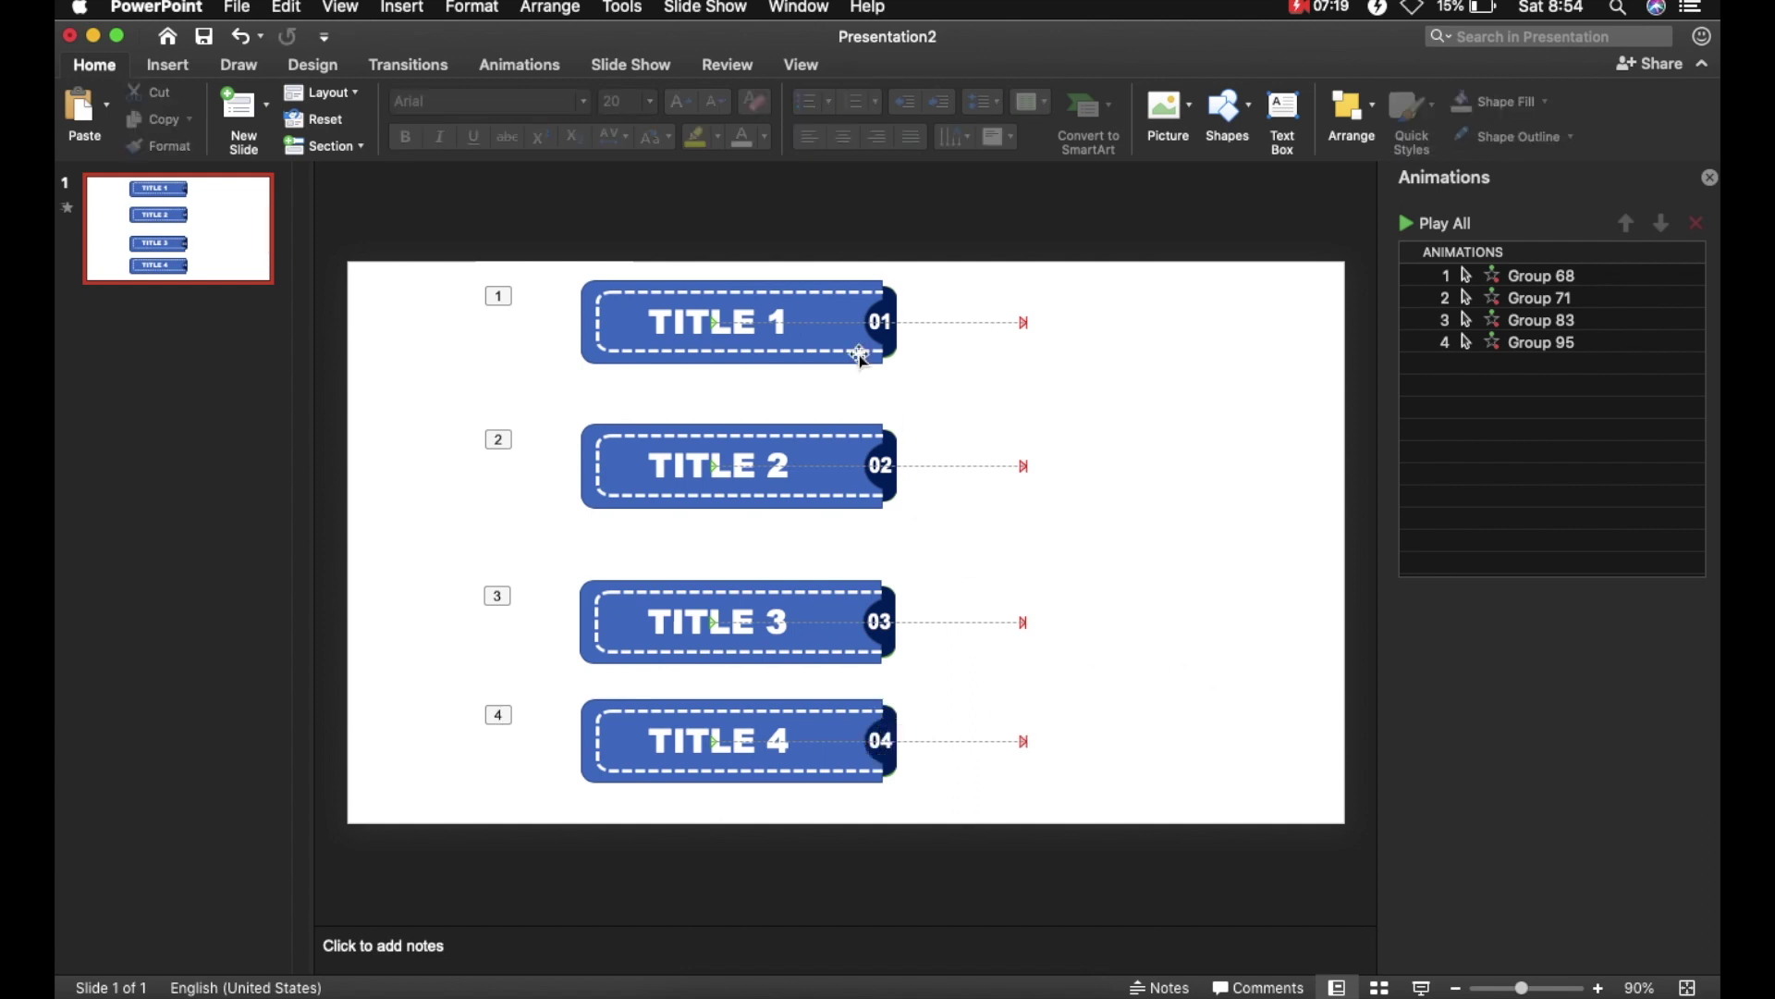
- Fill the TITLE 2 bar shape with the green theme color
{"action": "left_click", "coordinate": [580, 453]}
{"action": "left_click", "coordinate": [589, 448]}
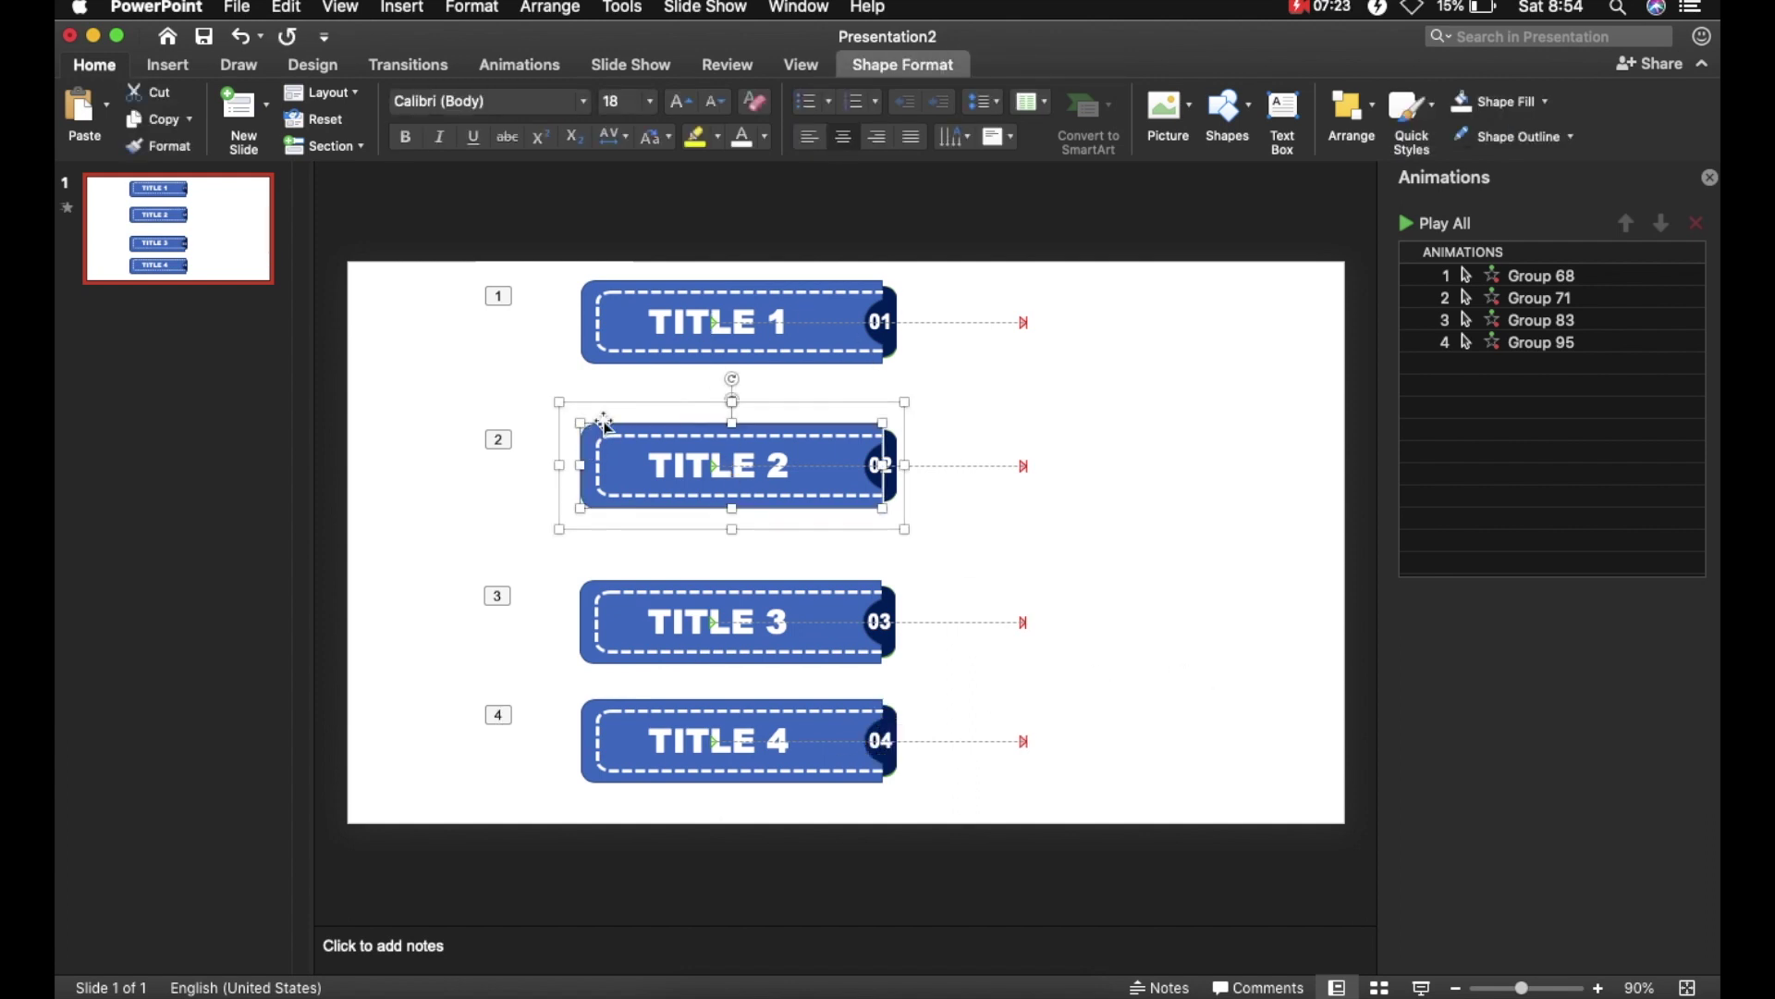
{"action": "left_click", "coordinate": [846, 69]}
{"action": "left_click", "coordinate": [523, 104]}
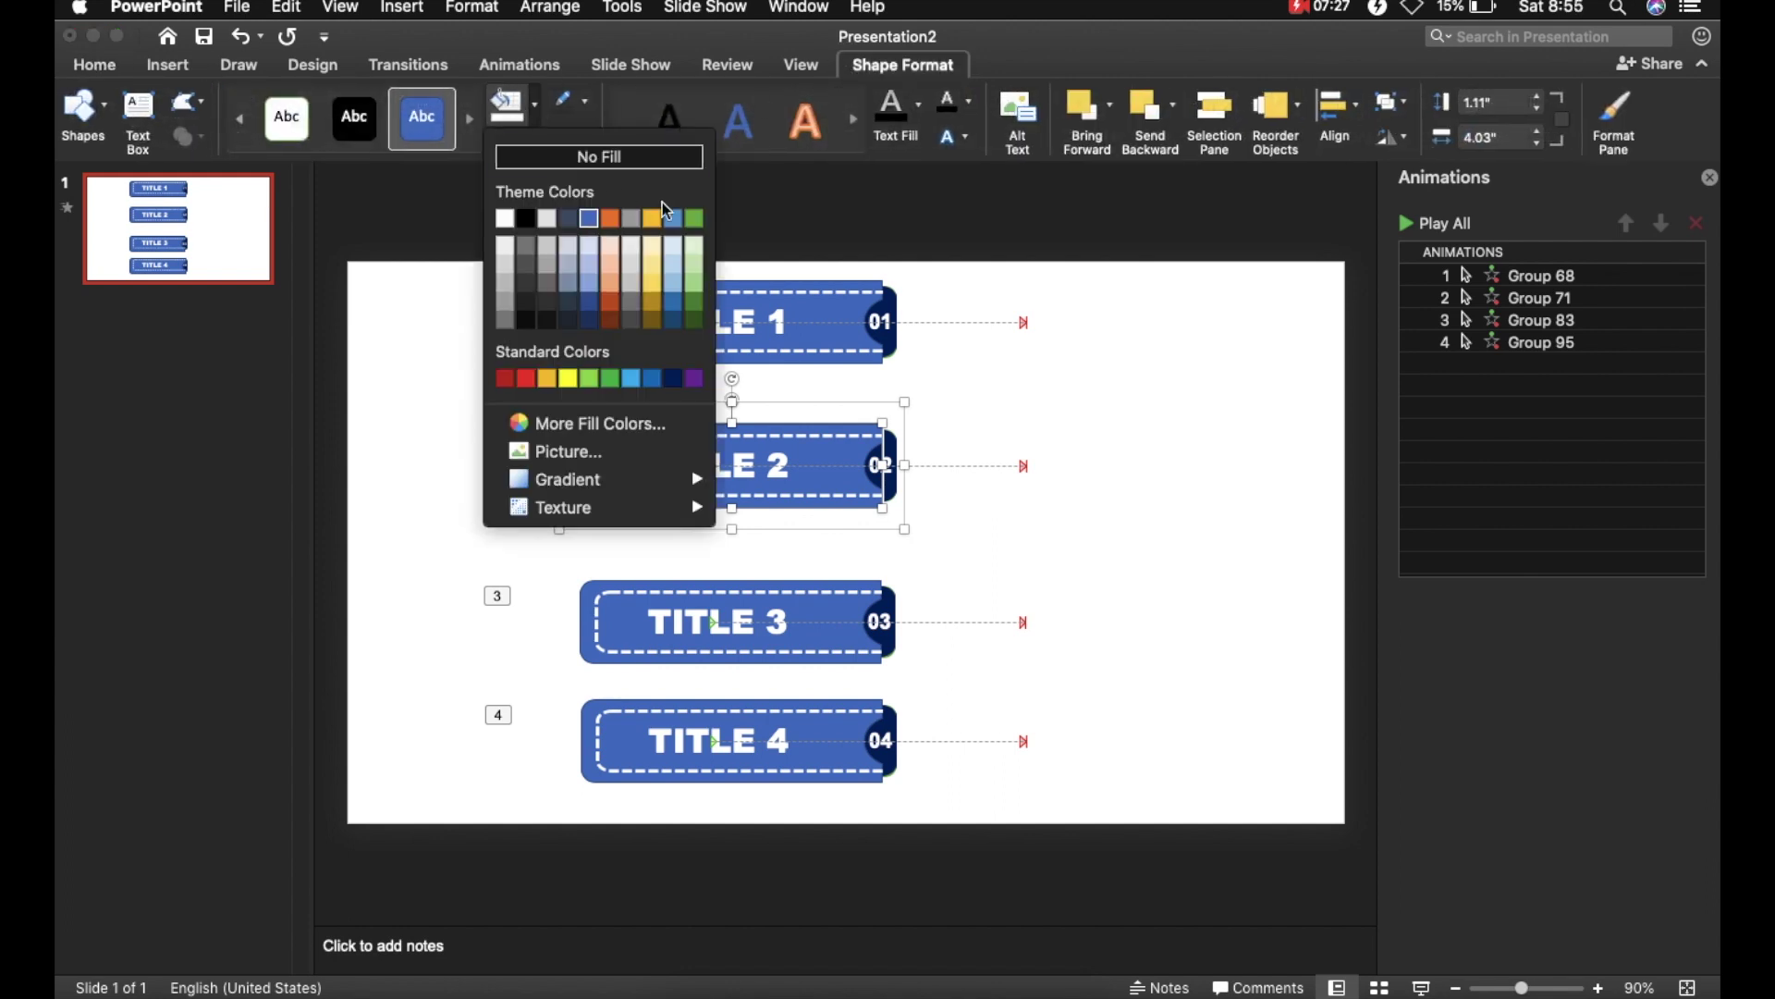
{"action": "left_click", "coordinate": [694, 219]}
- Fill the TITLE 3 bar with standard purple and the TITLE 4 bar with standard light blue
{"action": "left_click", "coordinate": [599, 634]}
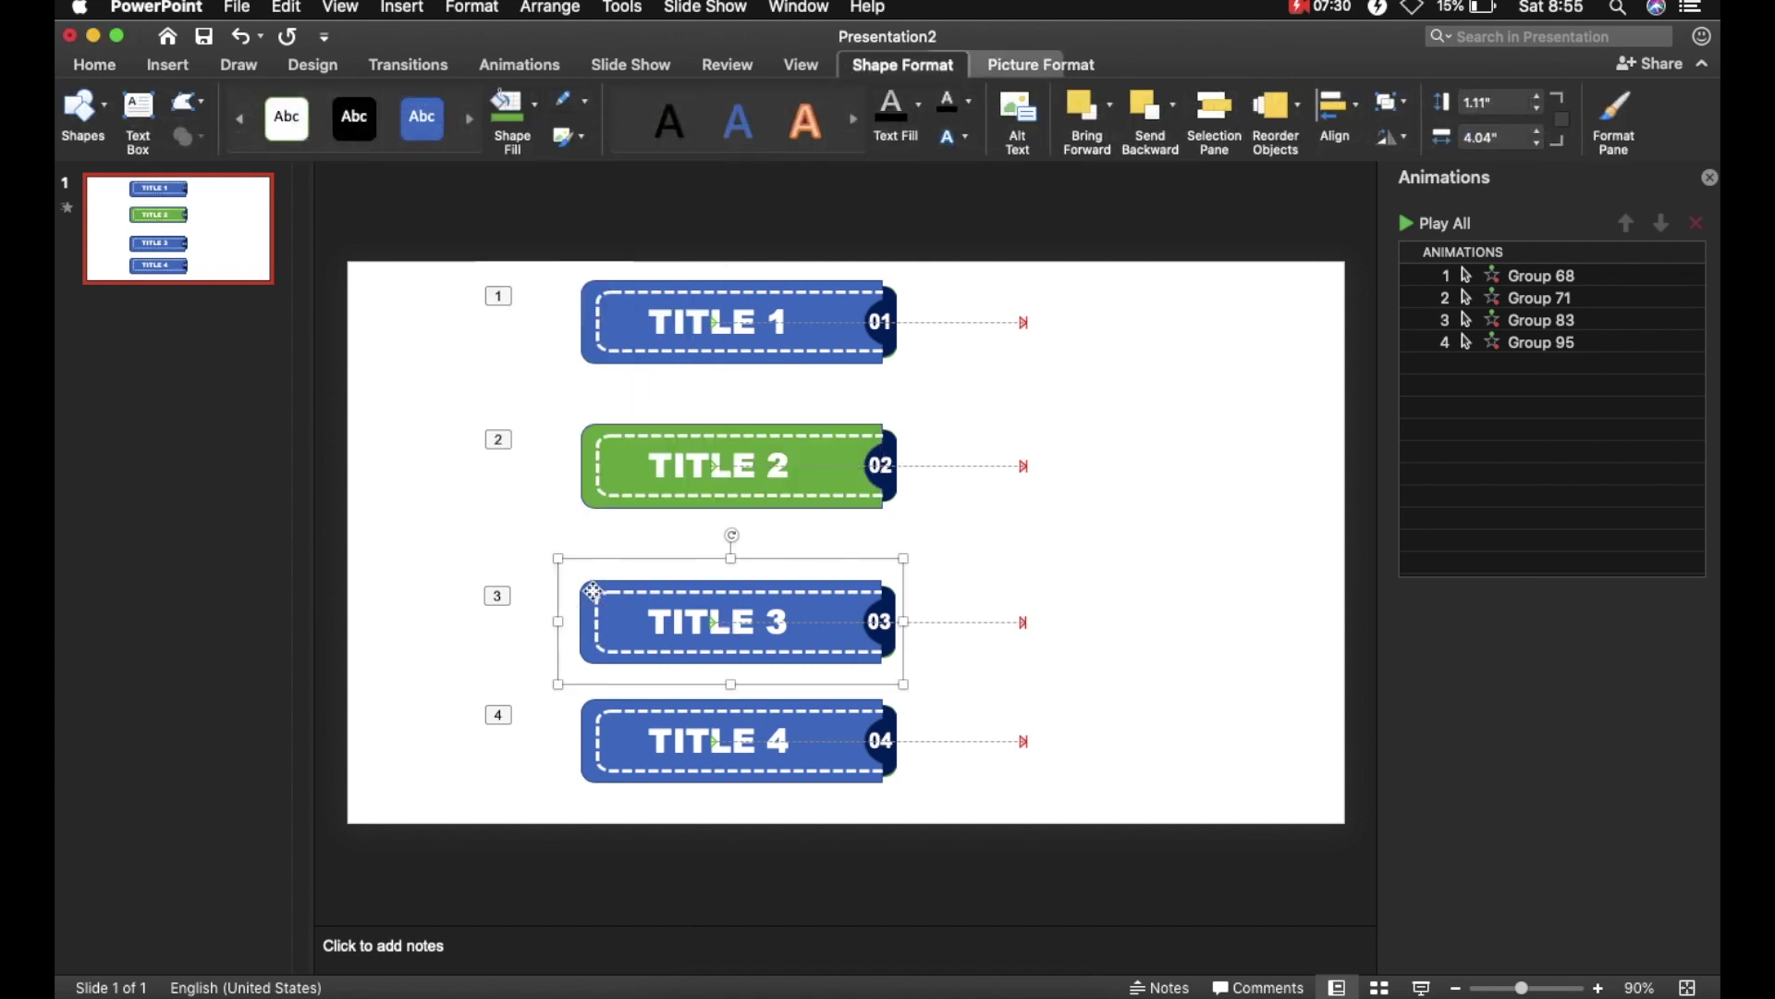
{"action": "left_click", "coordinate": [536, 121]}
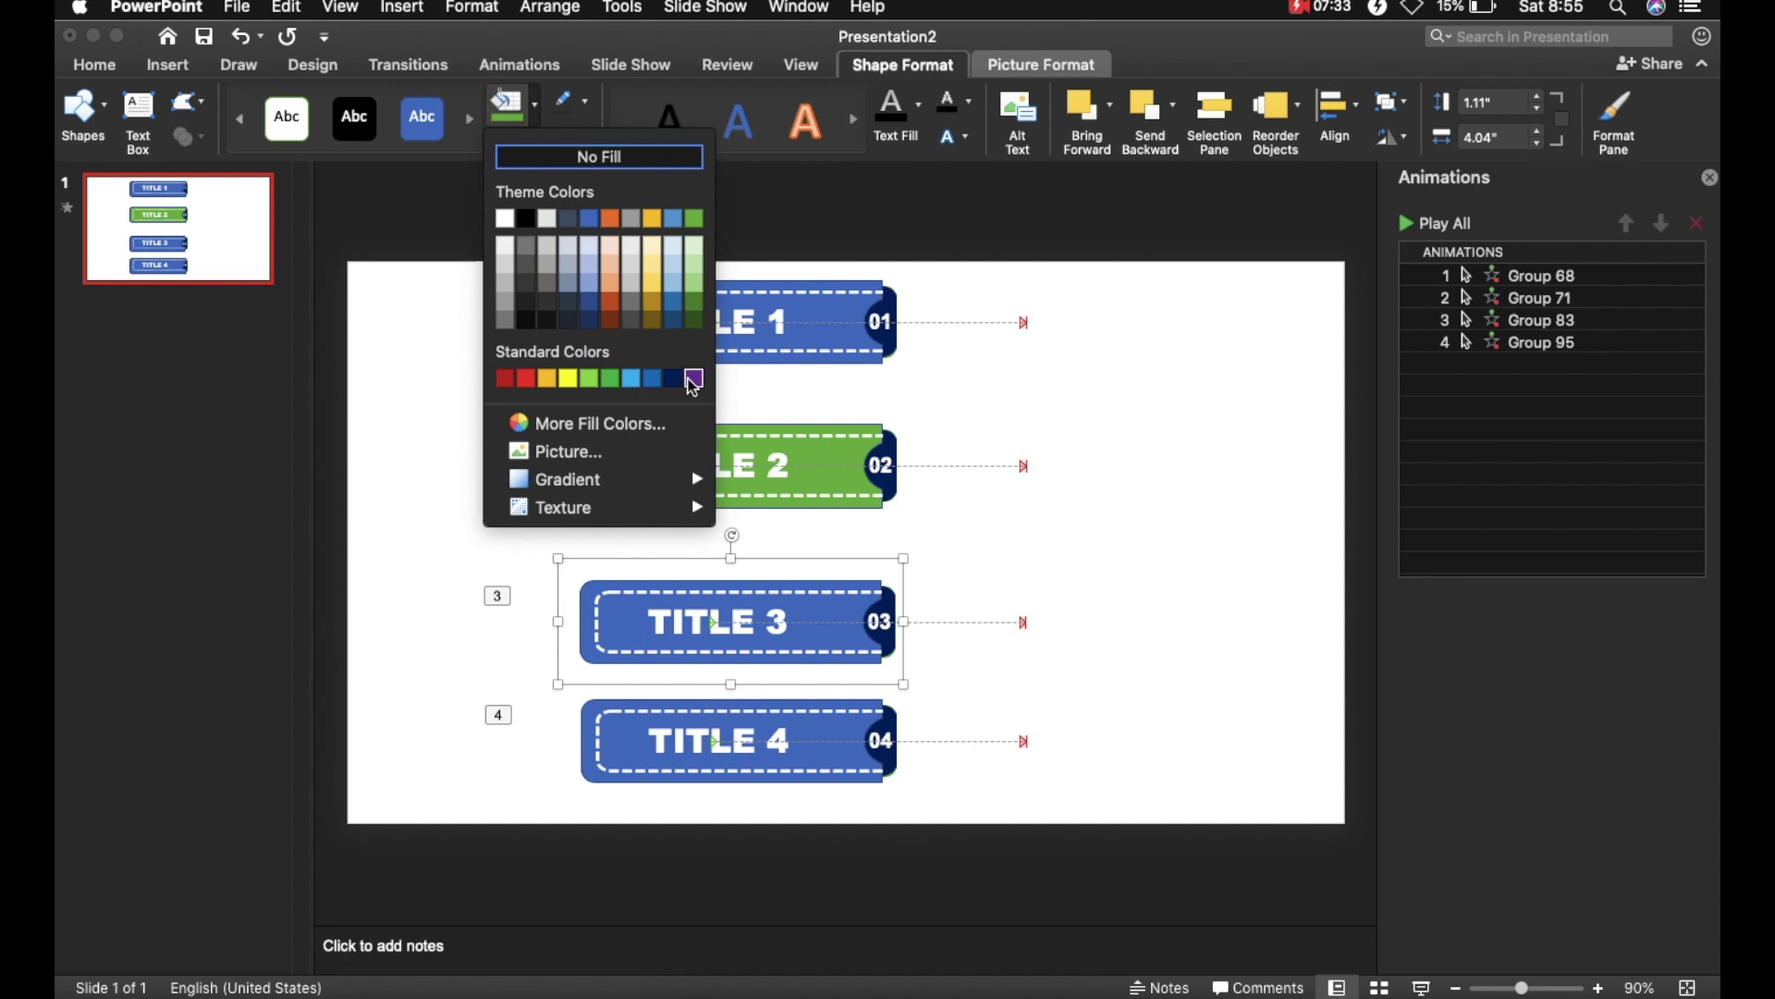
{"action": "left_click", "coordinate": [694, 374]}
{"action": "left_click", "coordinate": [596, 717]}
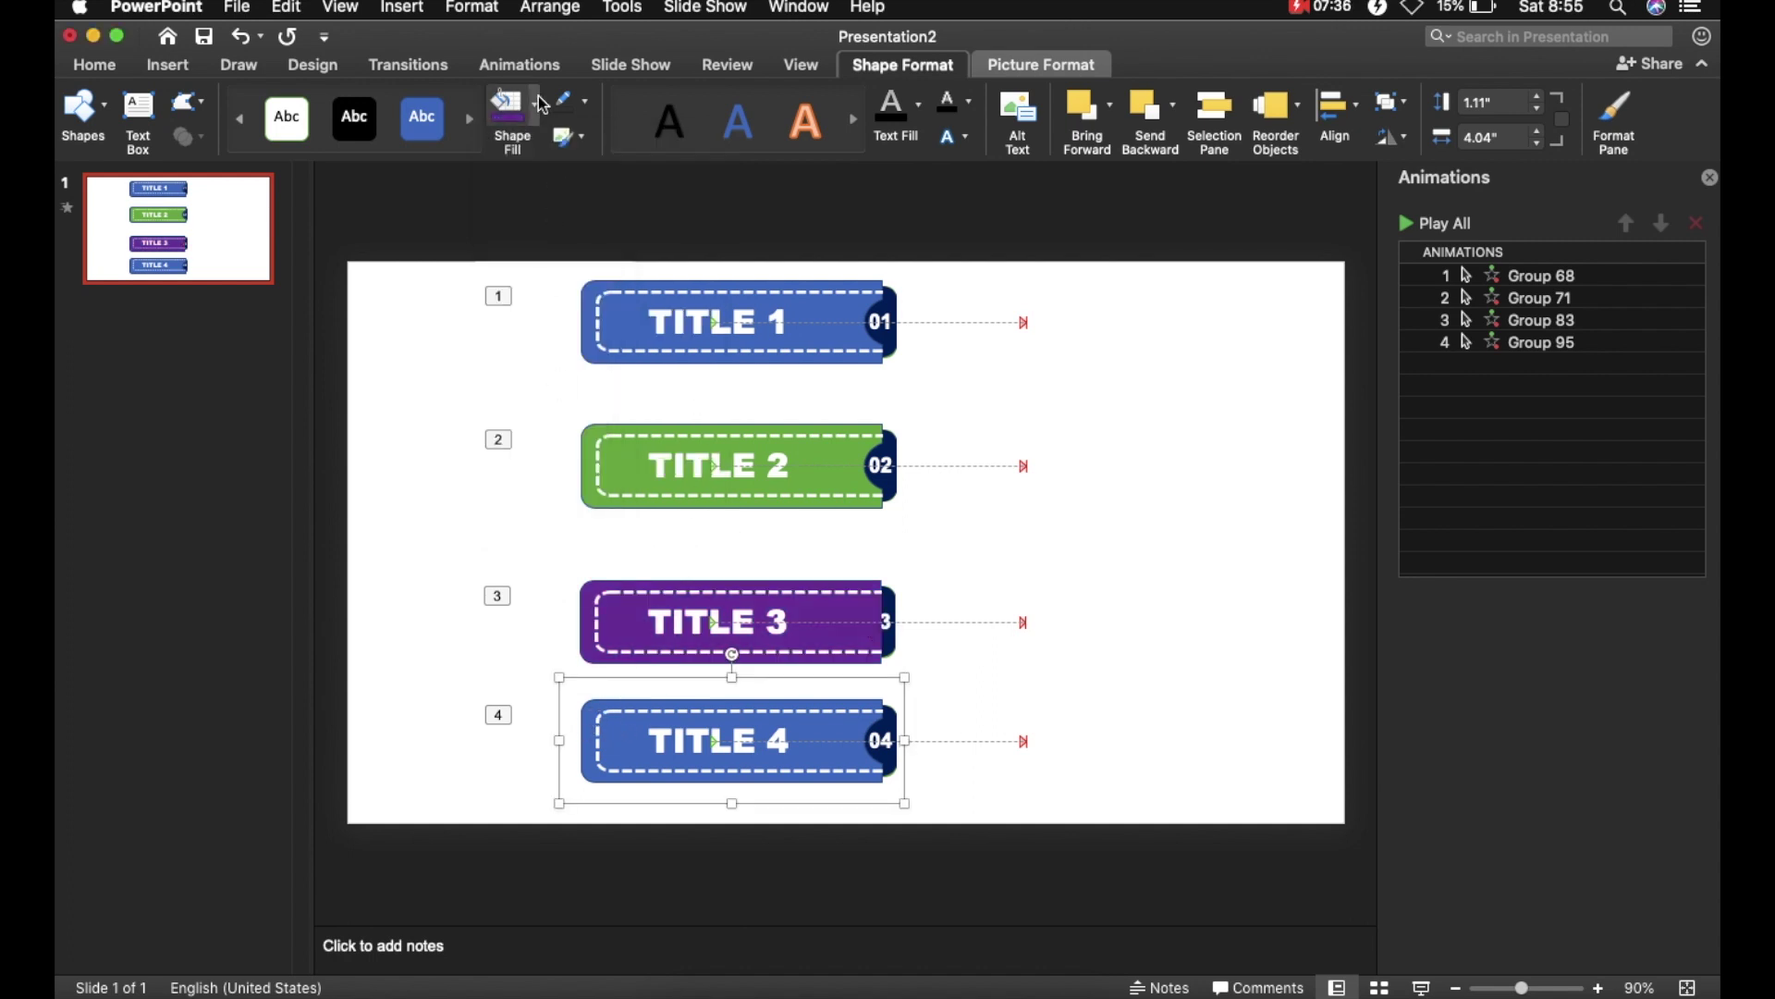
{"action": "left_click", "coordinate": [535, 105]}
{"action": "left_click", "coordinate": [631, 379]}
{"action": "left_click", "coordinate": [958, 457]}
- Remove the shape outlines from the TITLE 1, TITLE 2, TITLE 3 and TITLE 4 bars
{"action": "left_click", "coordinate": [594, 430]}
{"action": "left_click", "coordinate": [593, 592], "text": "shift"}
{"action": "left_click", "coordinate": [591, 730], "text": "shift"}
{"action": "left_click", "coordinate": [583, 101]}
{"action": "left_click", "coordinate": [610, 147]}
{"action": "left_click", "coordinate": [590, 290]}
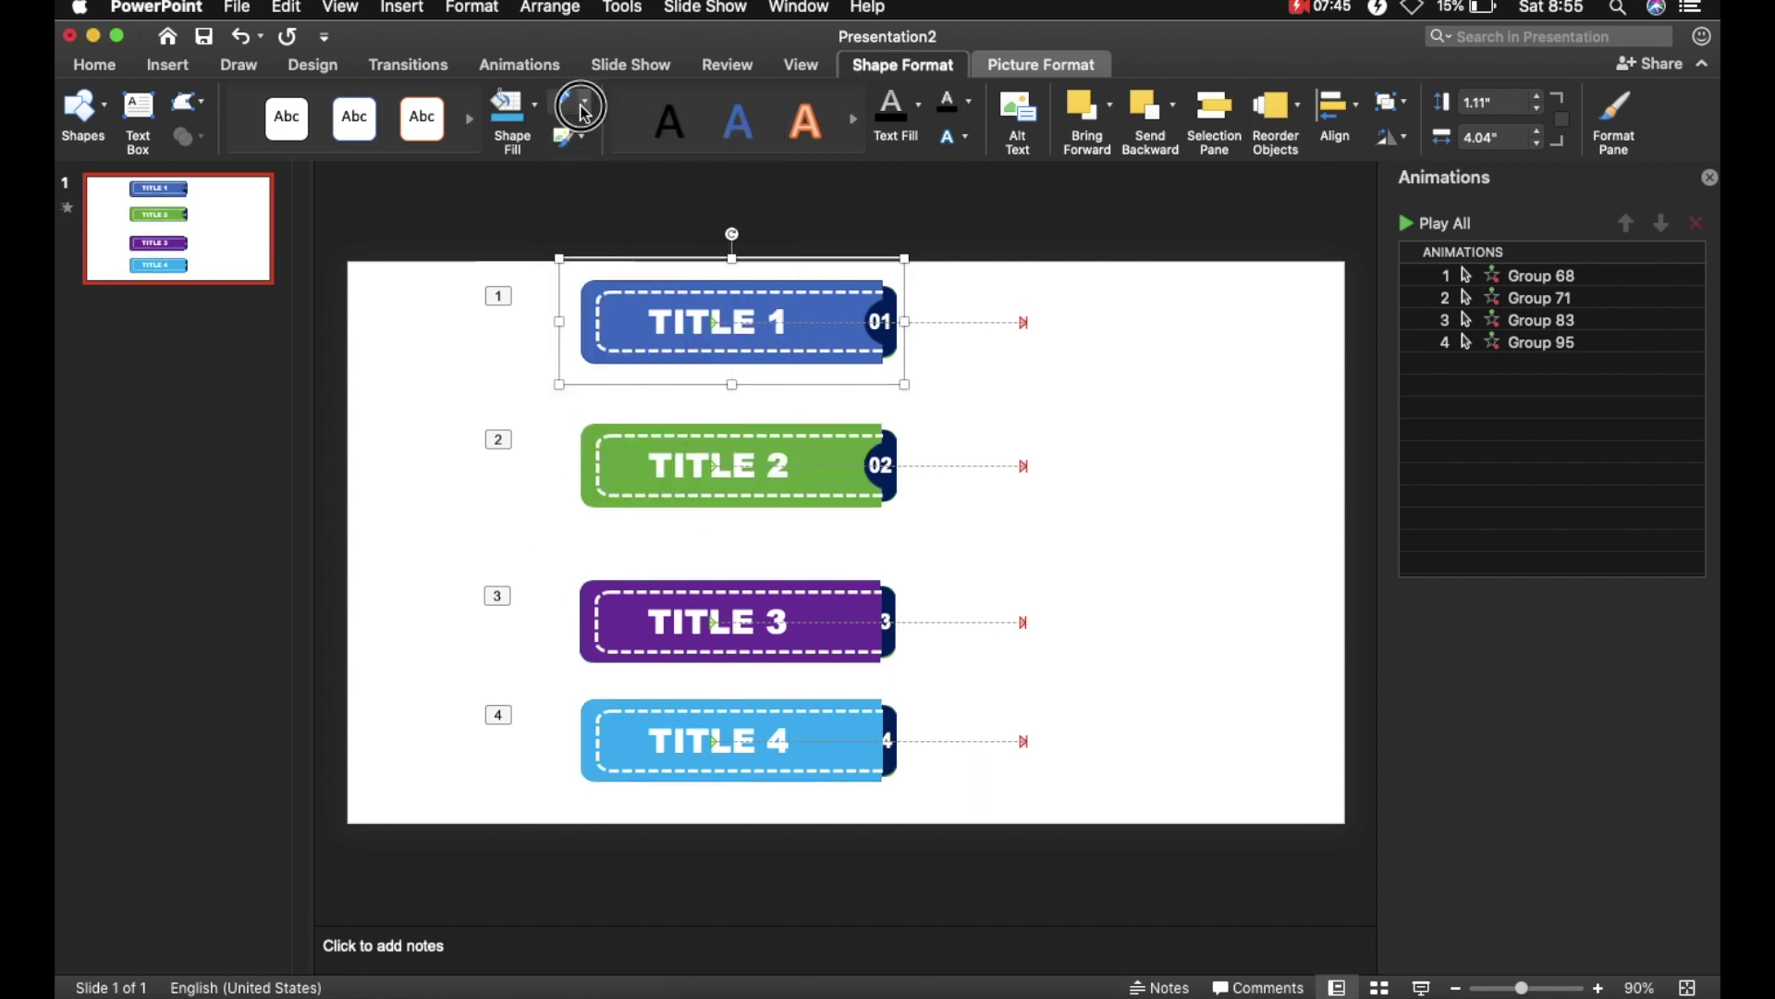
{"action": "left_click", "coordinate": [1070, 381]}
{"action": "left_click", "coordinate": [837, 286]}
{"action": "left_click", "coordinate": [592, 289]}
{"action": "left_click", "coordinate": [594, 453]}
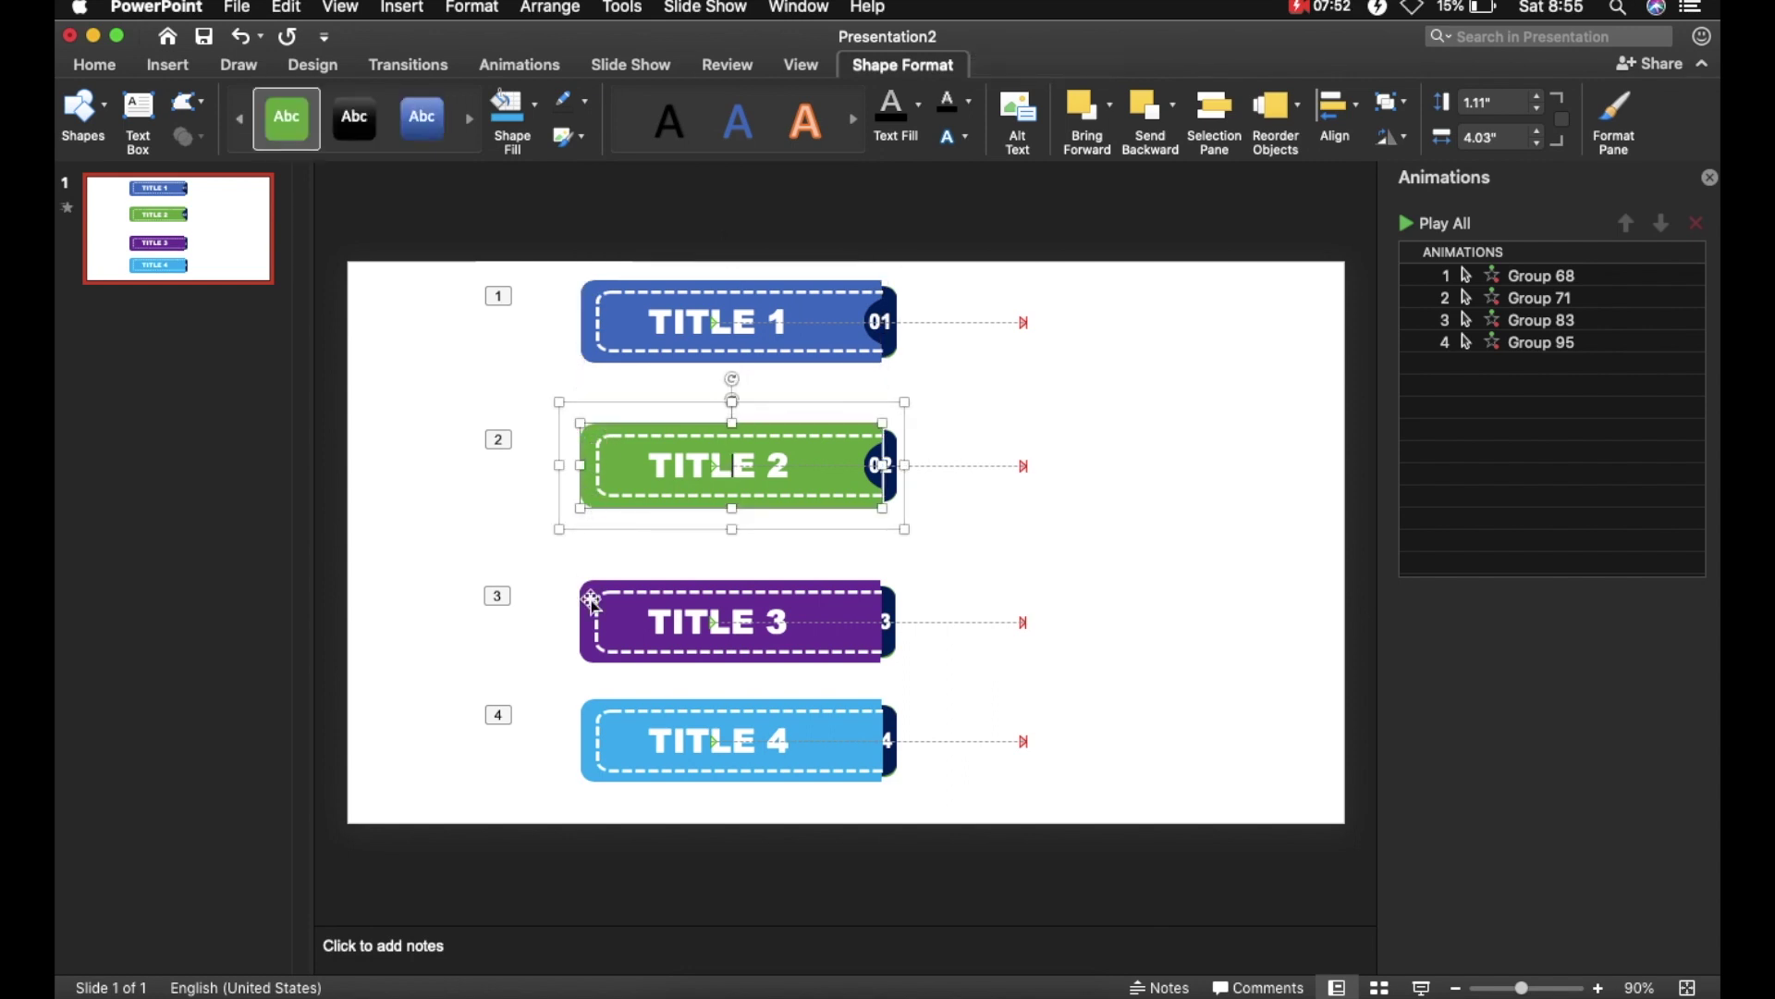
{"action": "left_click_drag", "start_coordinate": [475, 259], "coordinate": [519, 345]}
- Play the slide show from the current slide to check the bar animations
{"action": "left_click", "coordinate": [631, 65]}
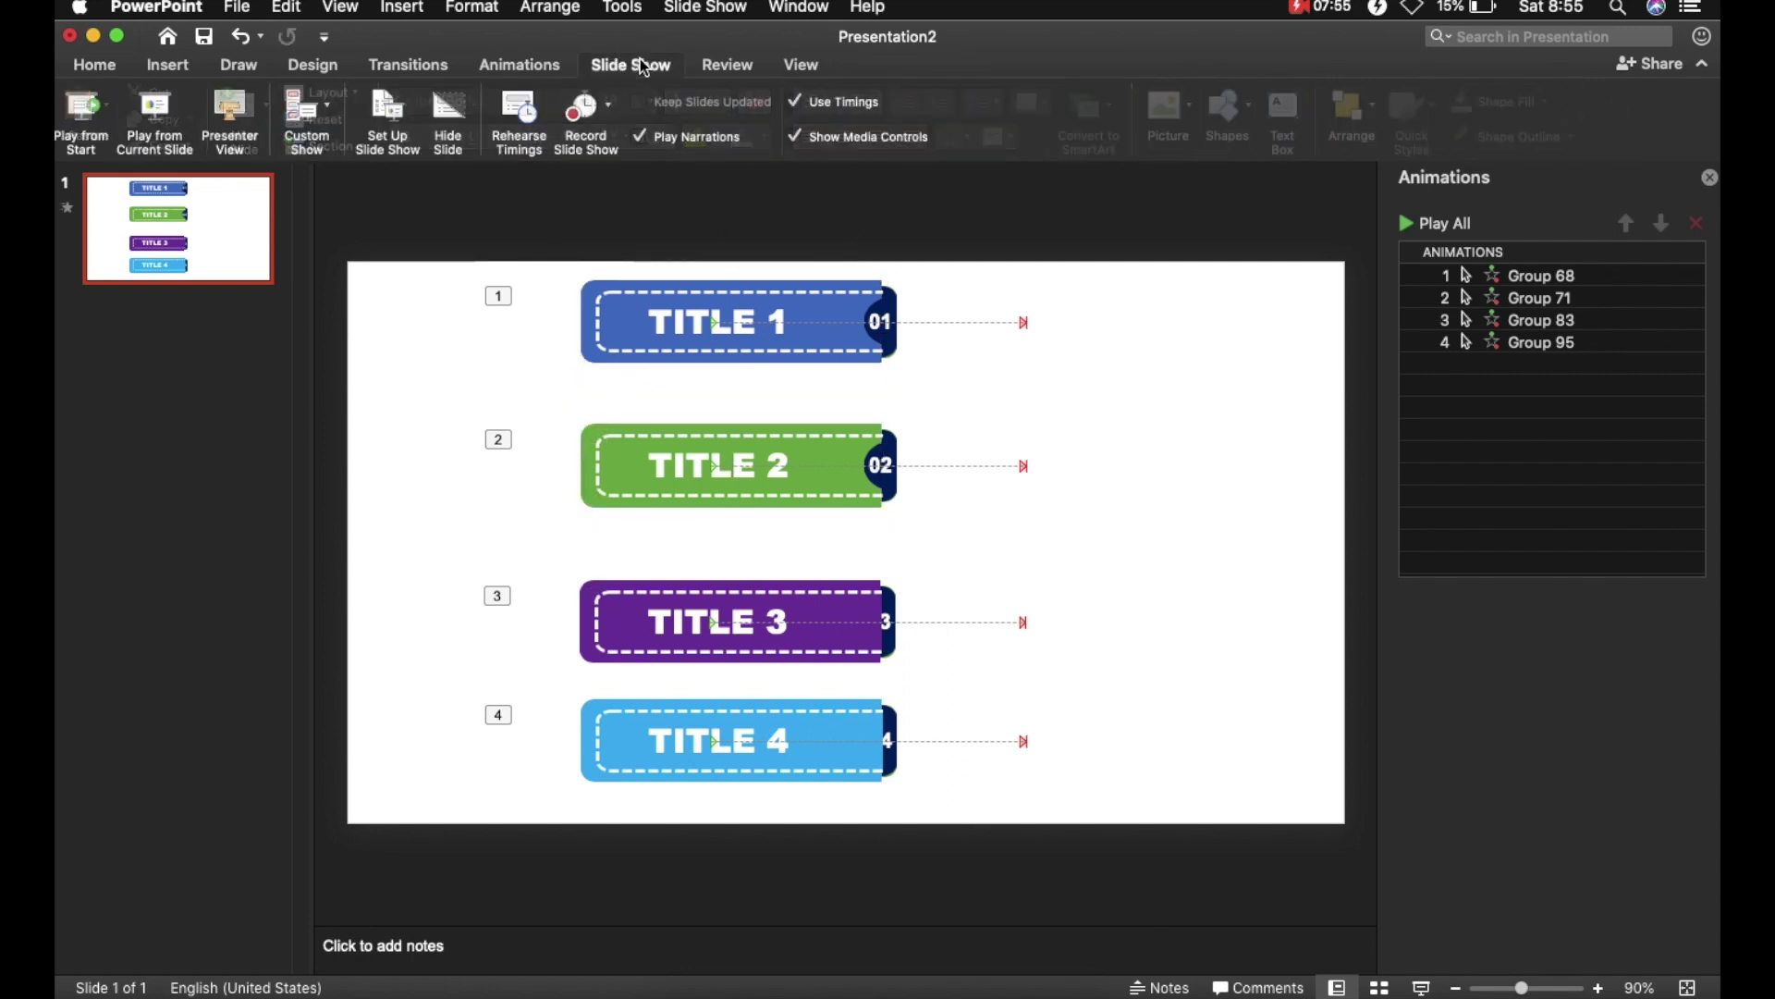
{"action": "left_click", "coordinate": [176, 108]}
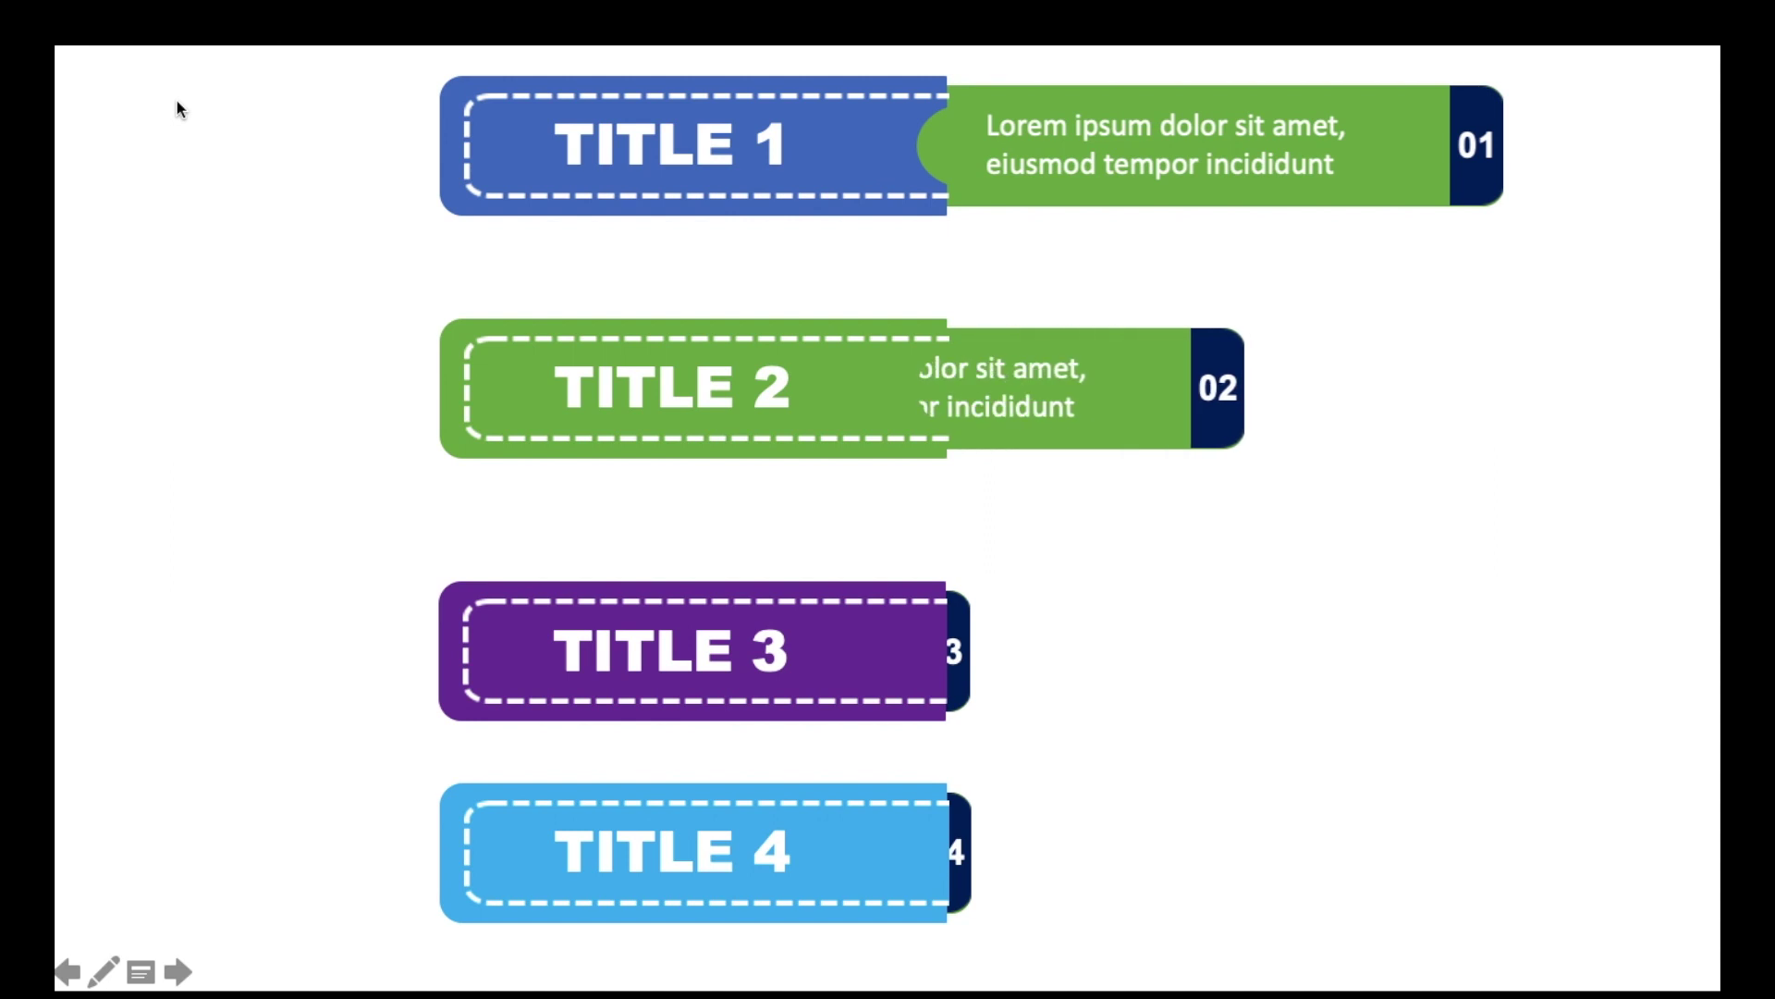